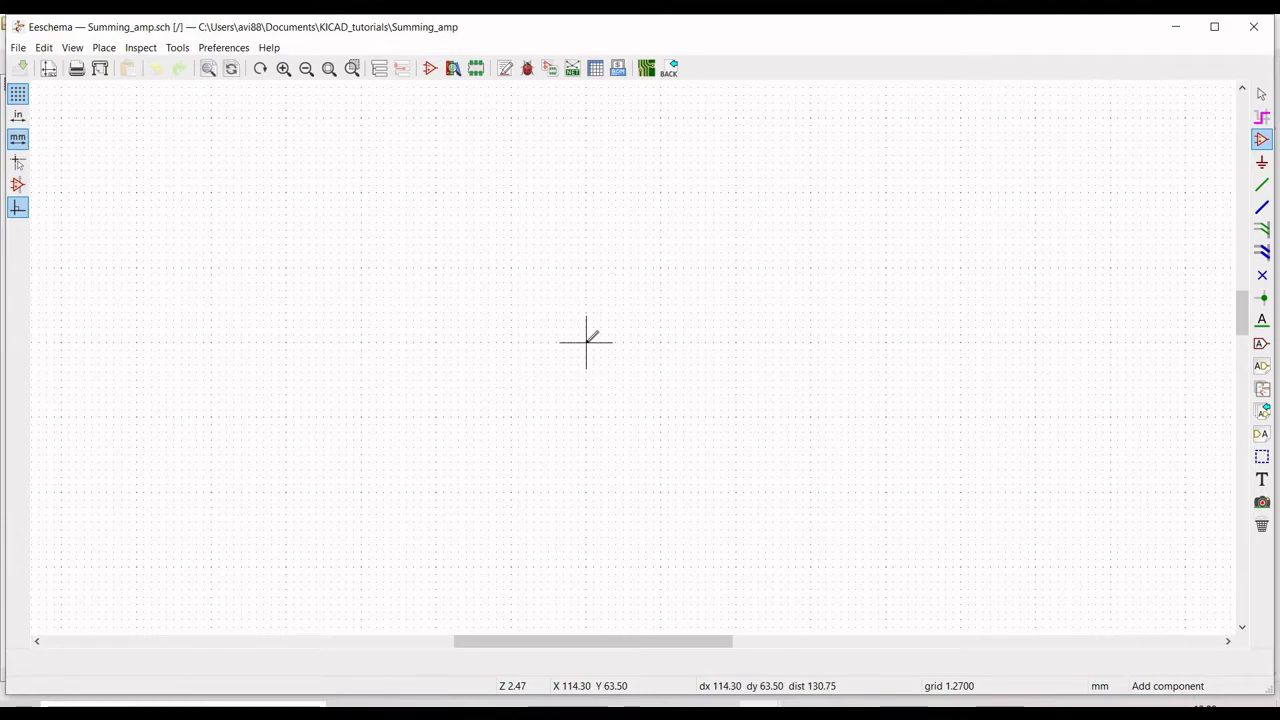
- Place an LM741 operational amplifier from the Amplifier_Operational library at about X 113, Y 62 mm
left_click(588, 347)
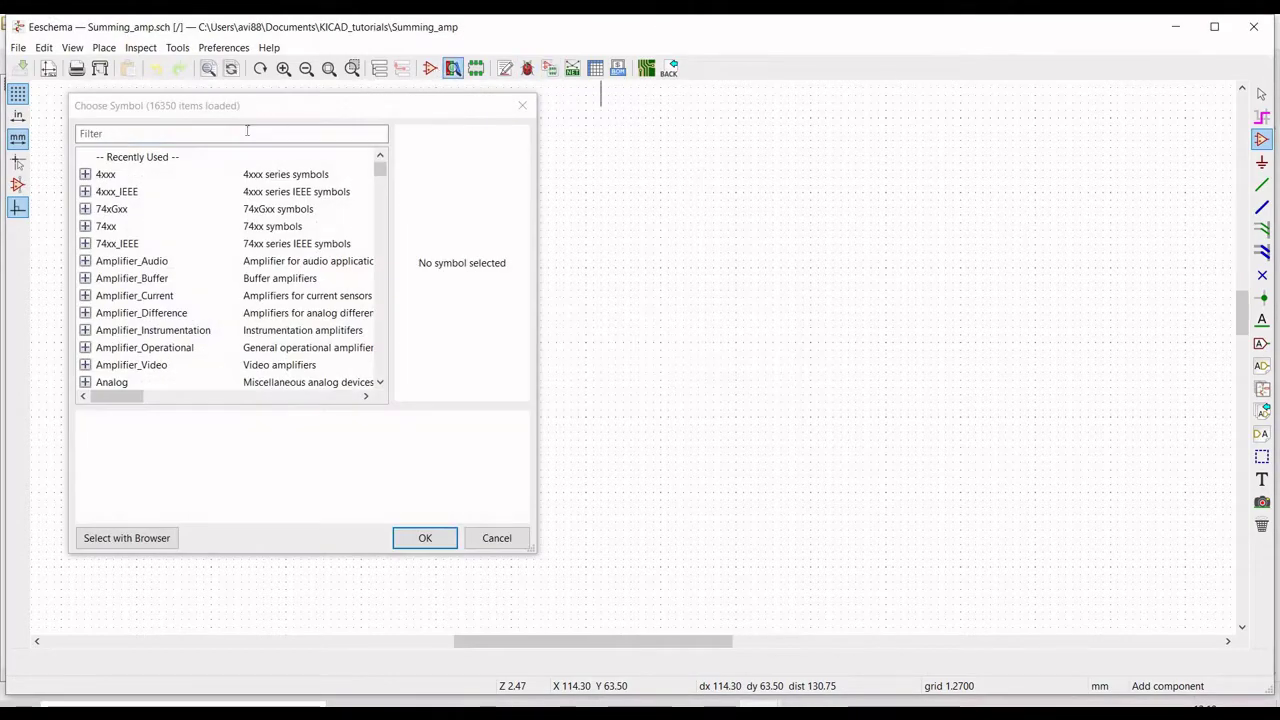
left_click(246, 131)
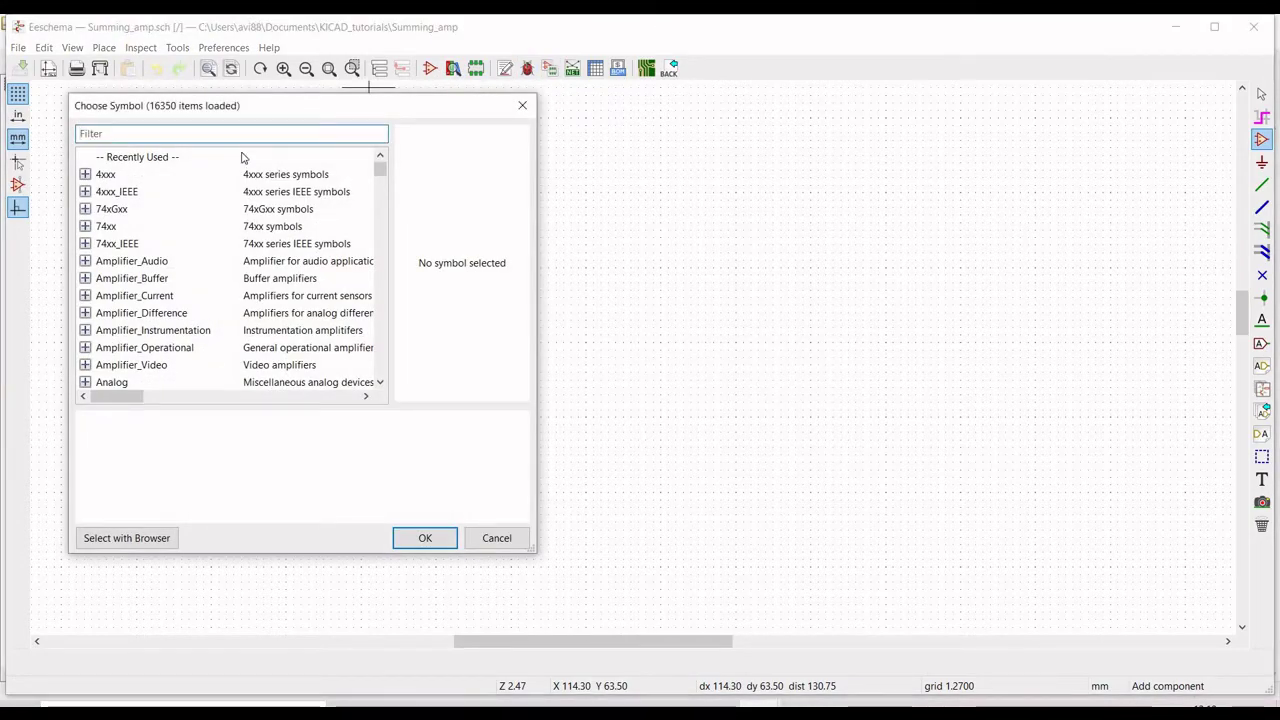
type("LM741")
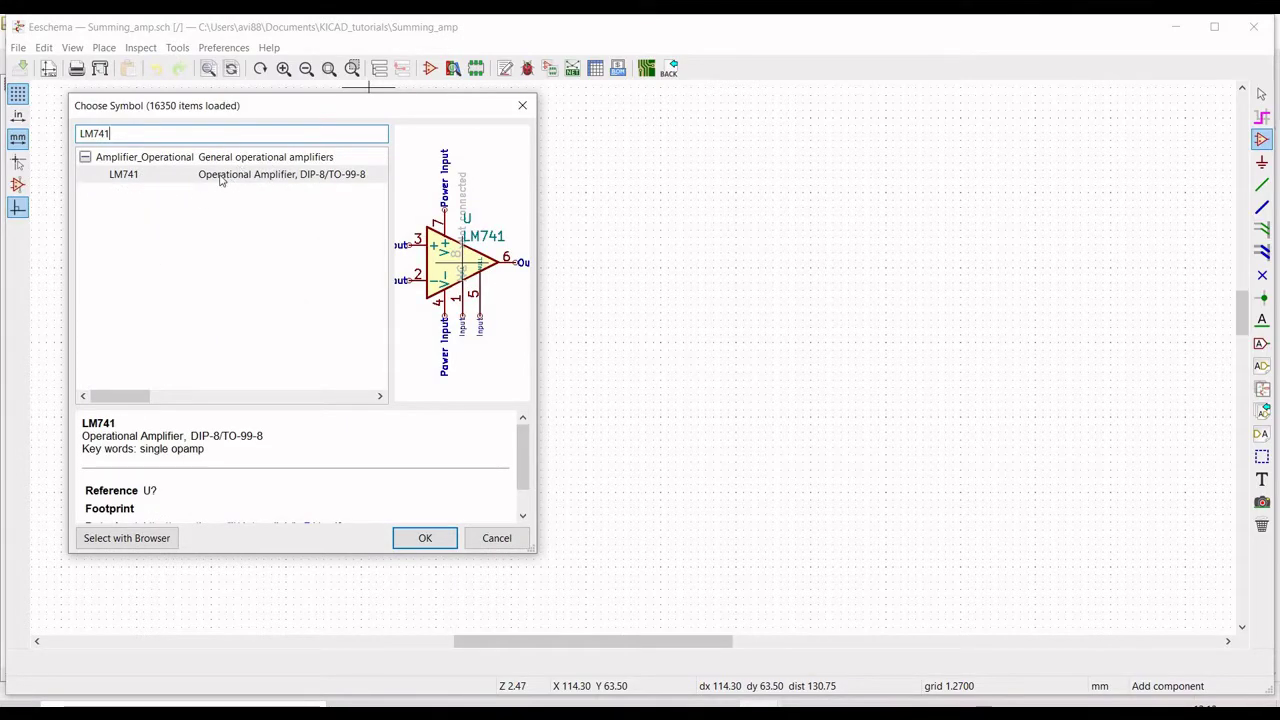
left_click(221, 176)
left_click(424, 538)
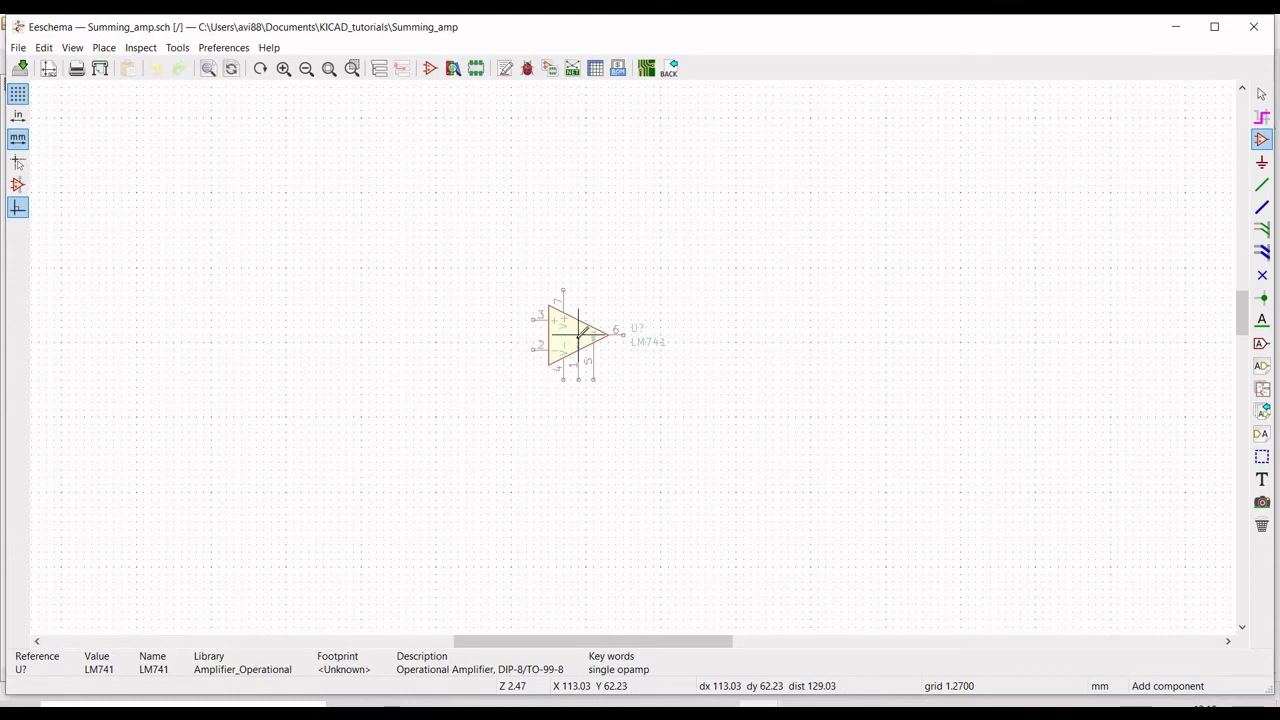
left_click(579, 336)
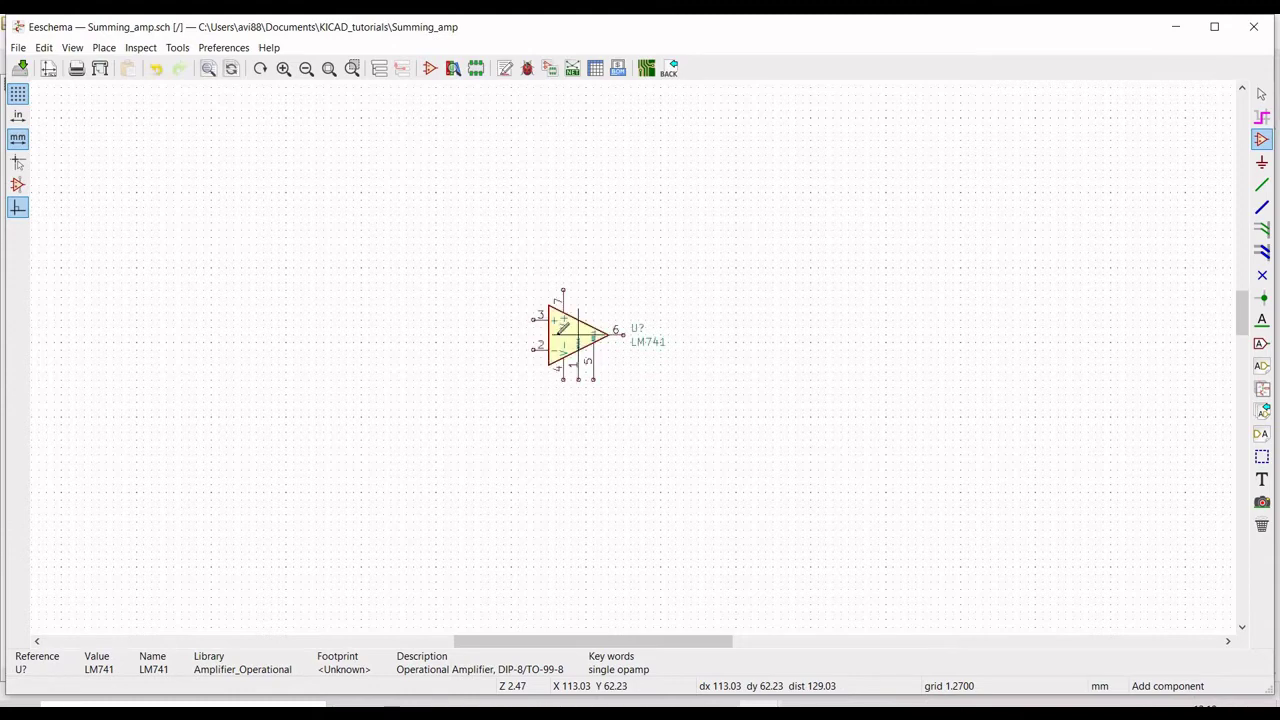
- Mirror the LM741 symbol around the X axis in its symbol properties
right_click(561, 340)
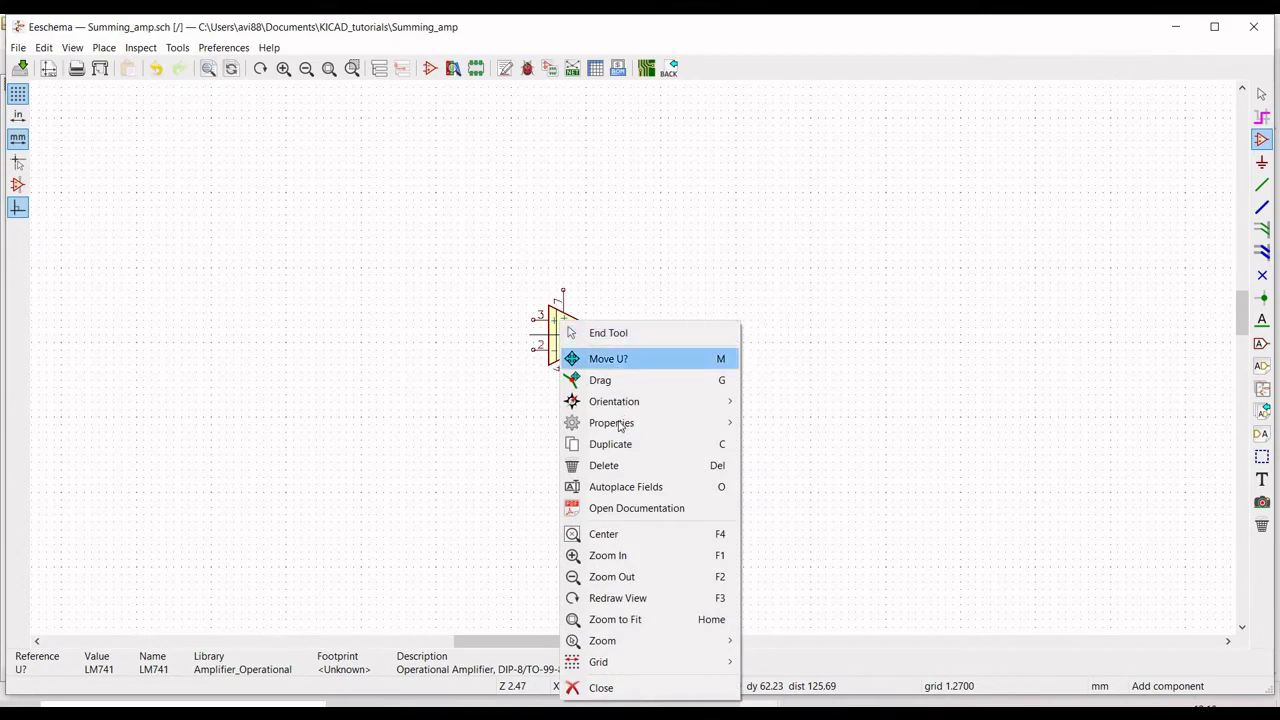
mouse_move(623, 423)
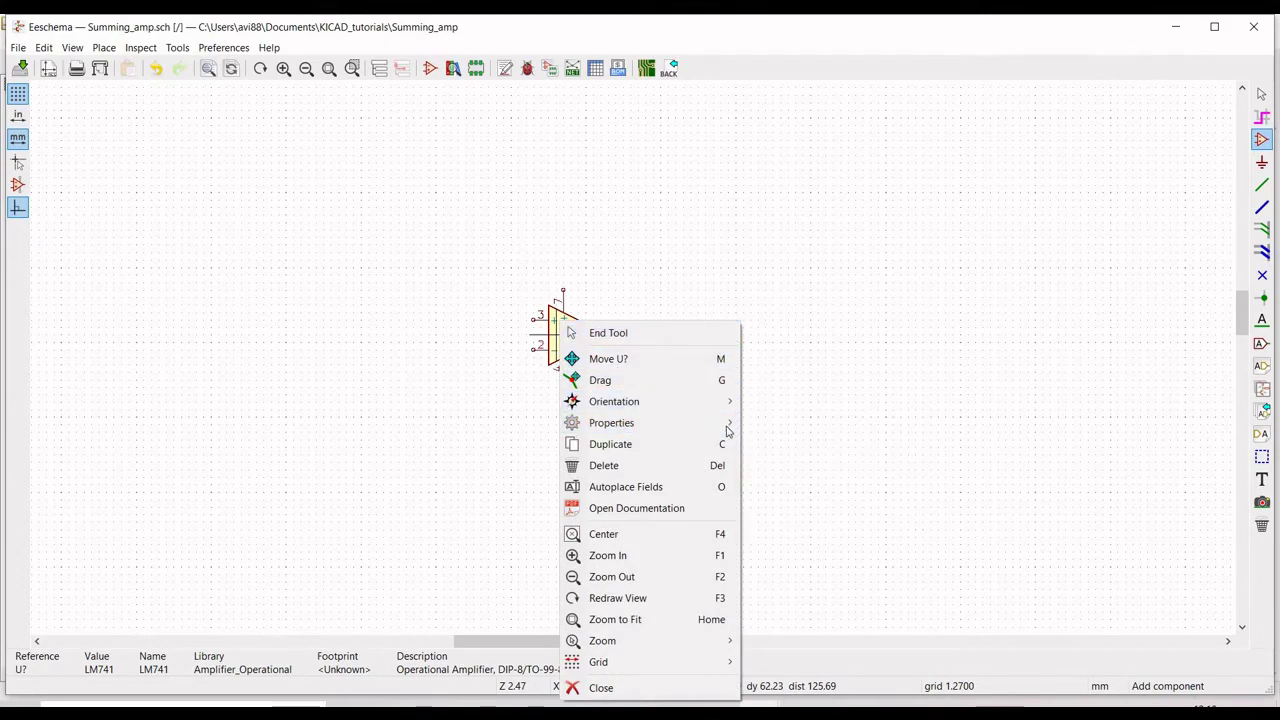
mouse_move(727, 425)
left_click(786, 418)
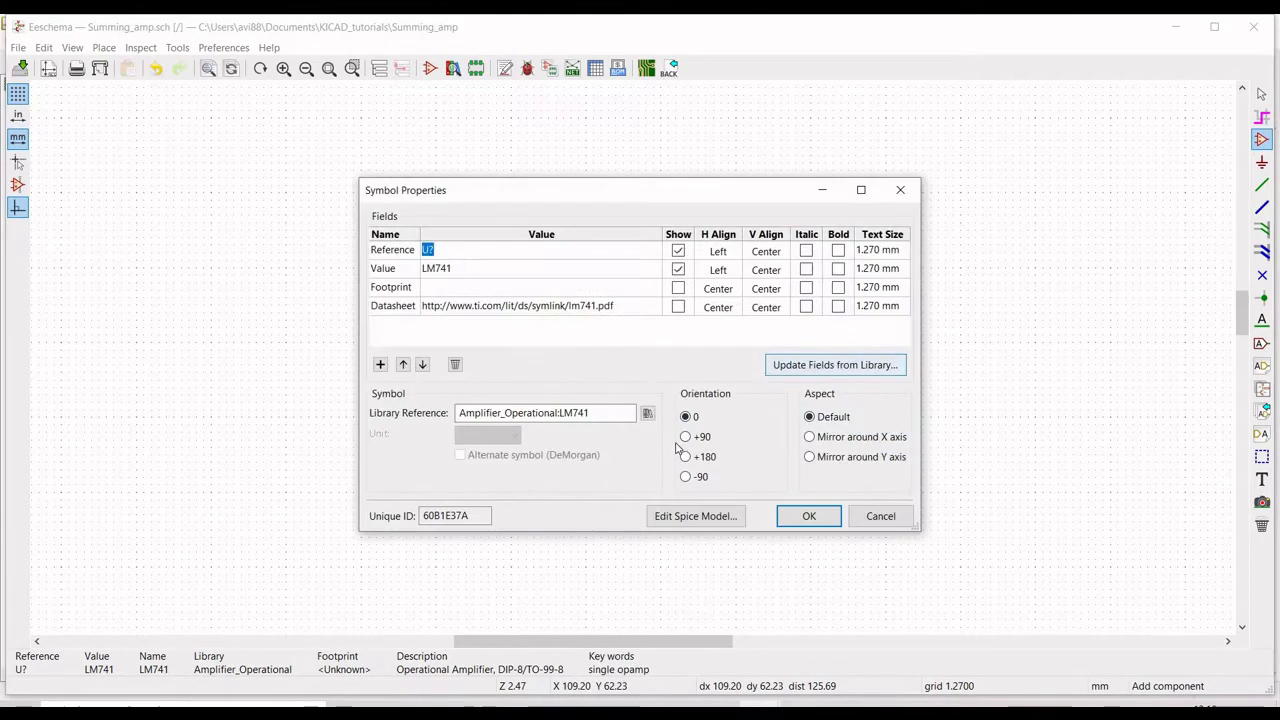
left_click(809, 437)
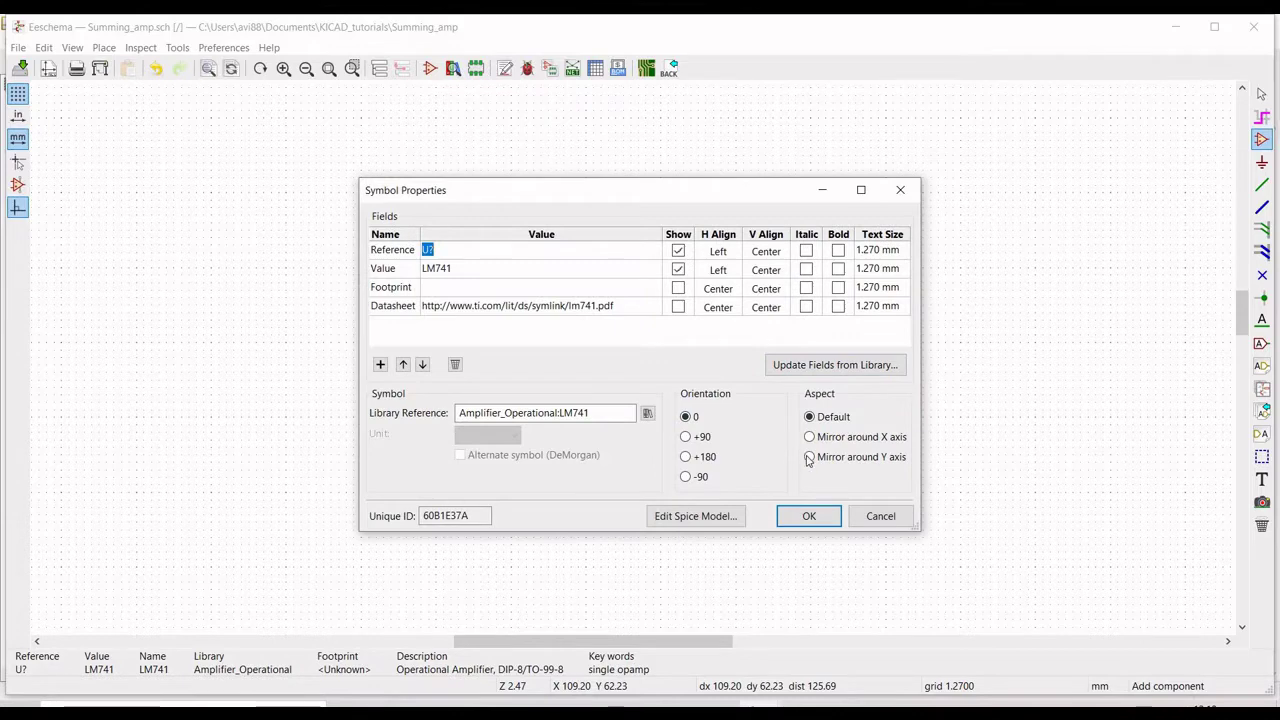
left_click(807, 521)
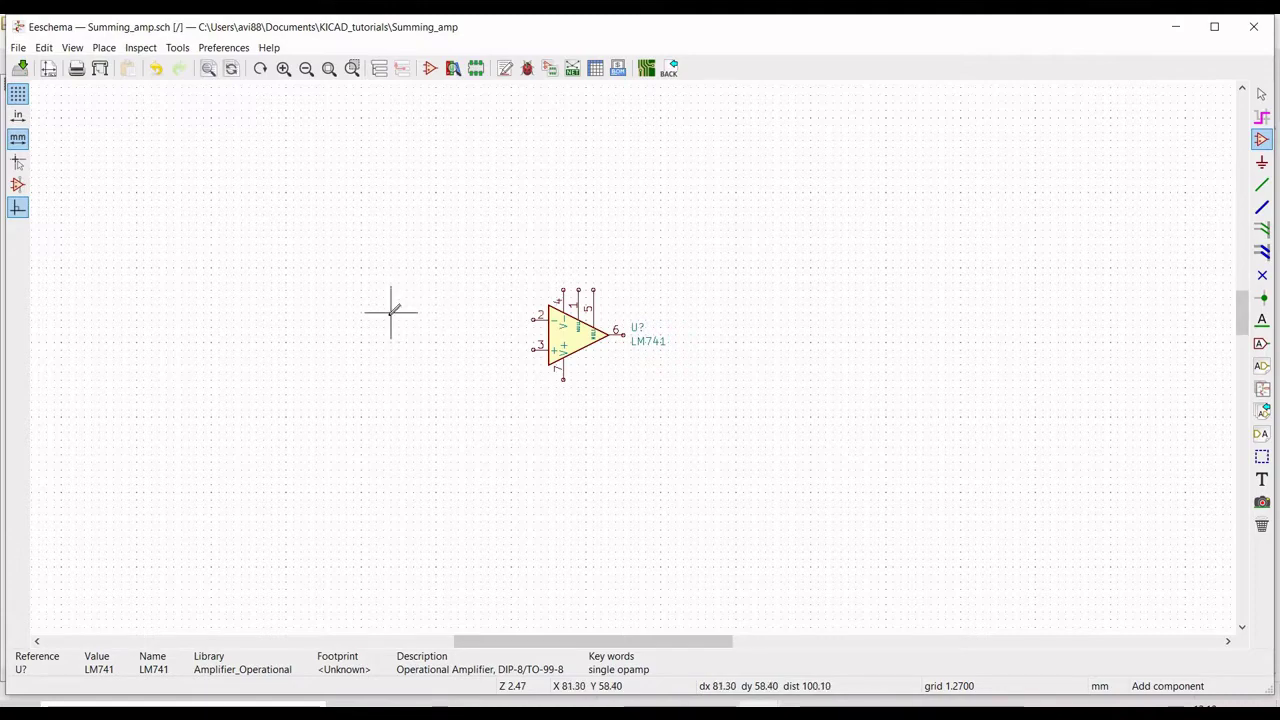
- Place a pspice resistor R to the left of the op-amp at about X 79, Y 60 mm
left_click(457, 211)
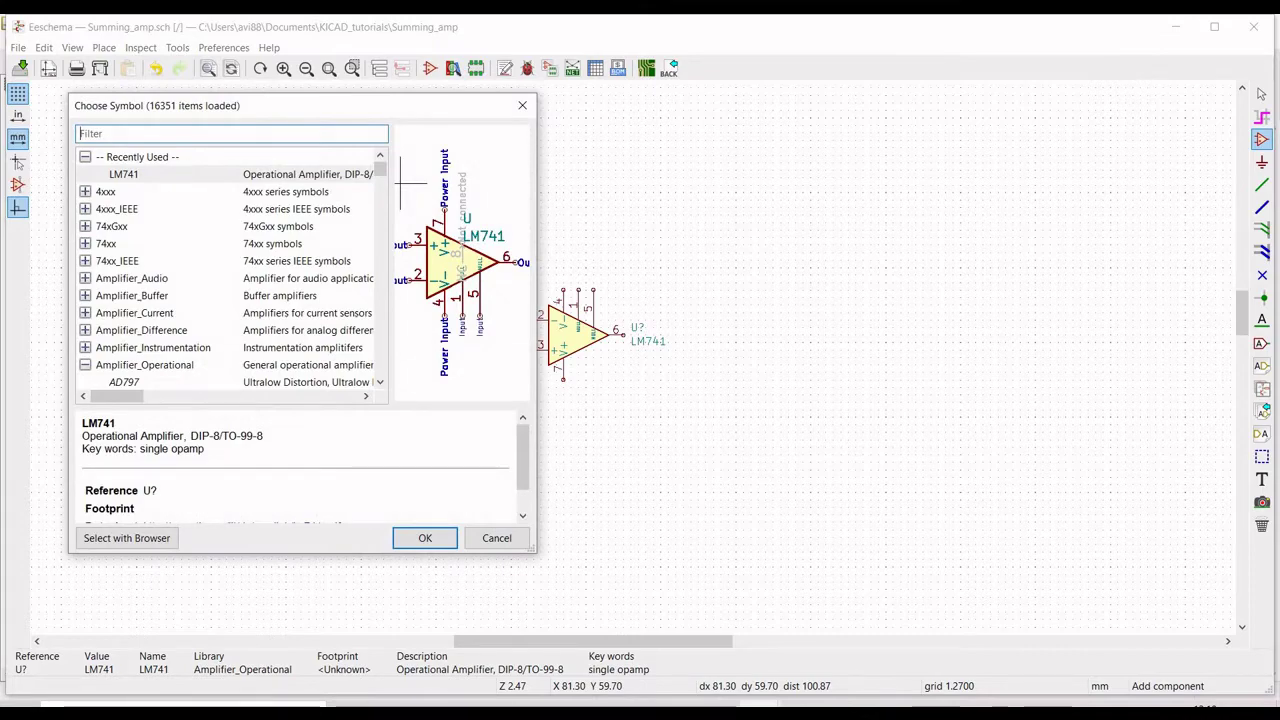
type("pspice")
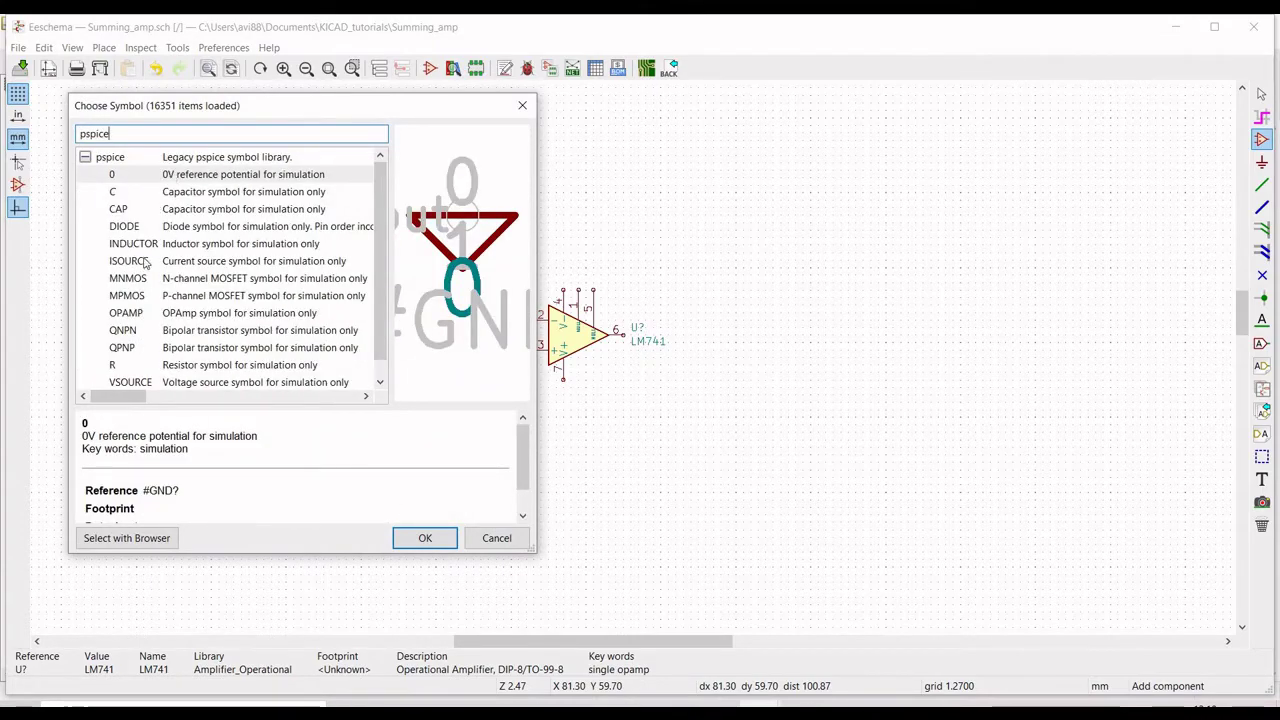
left_click(176, 368)
left_click(423, 539)
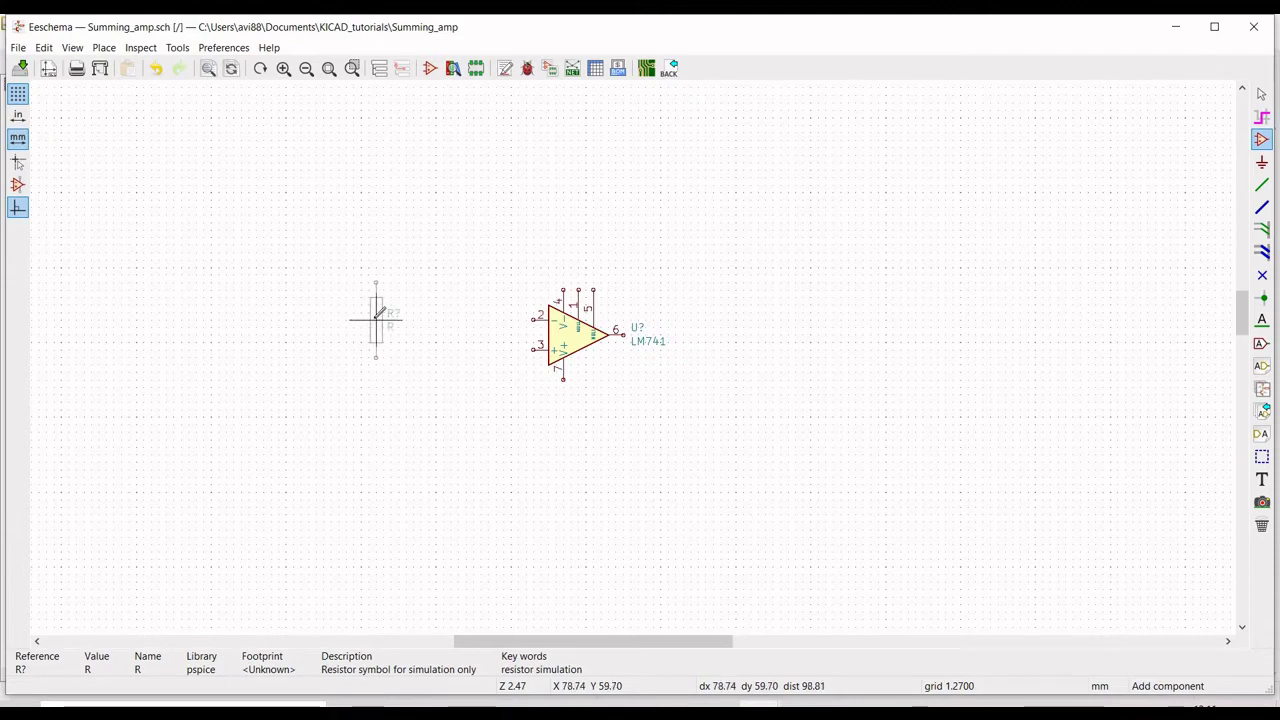
left_click(377, 318)
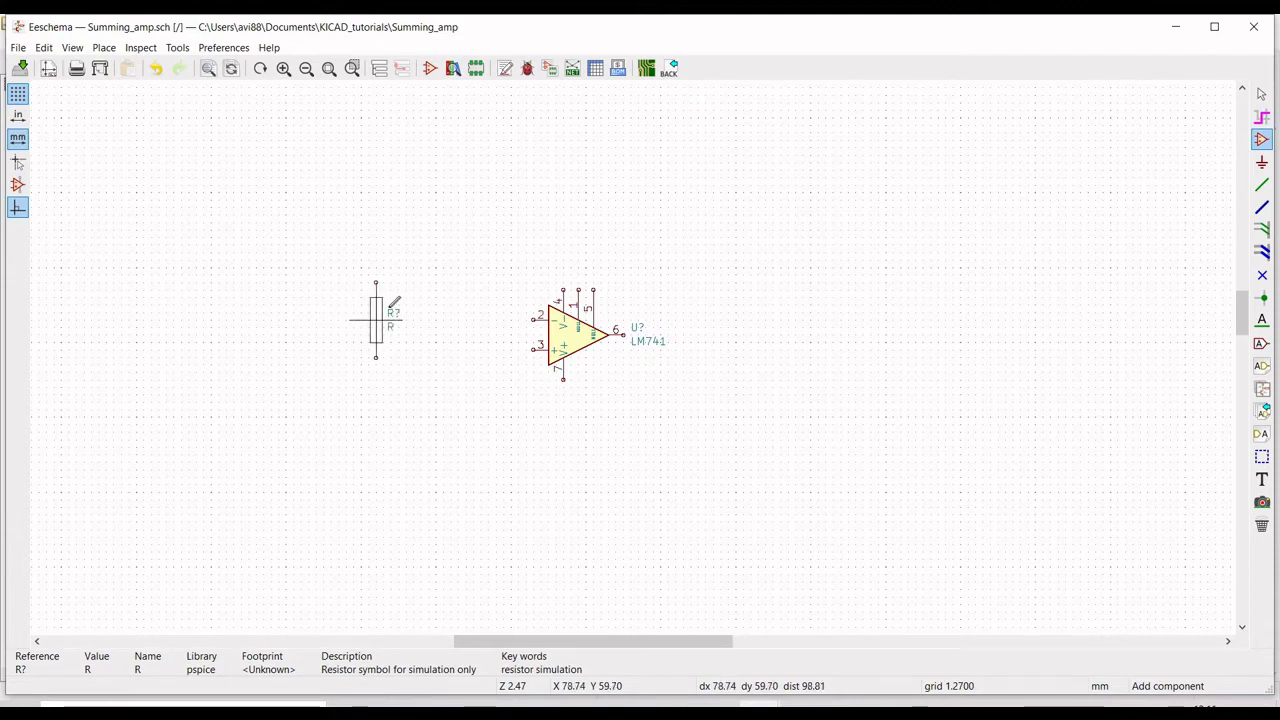
- Place a second pspice resistor R directly above the first one, at about X 79, Y 41 mm
left_click(377, 222)
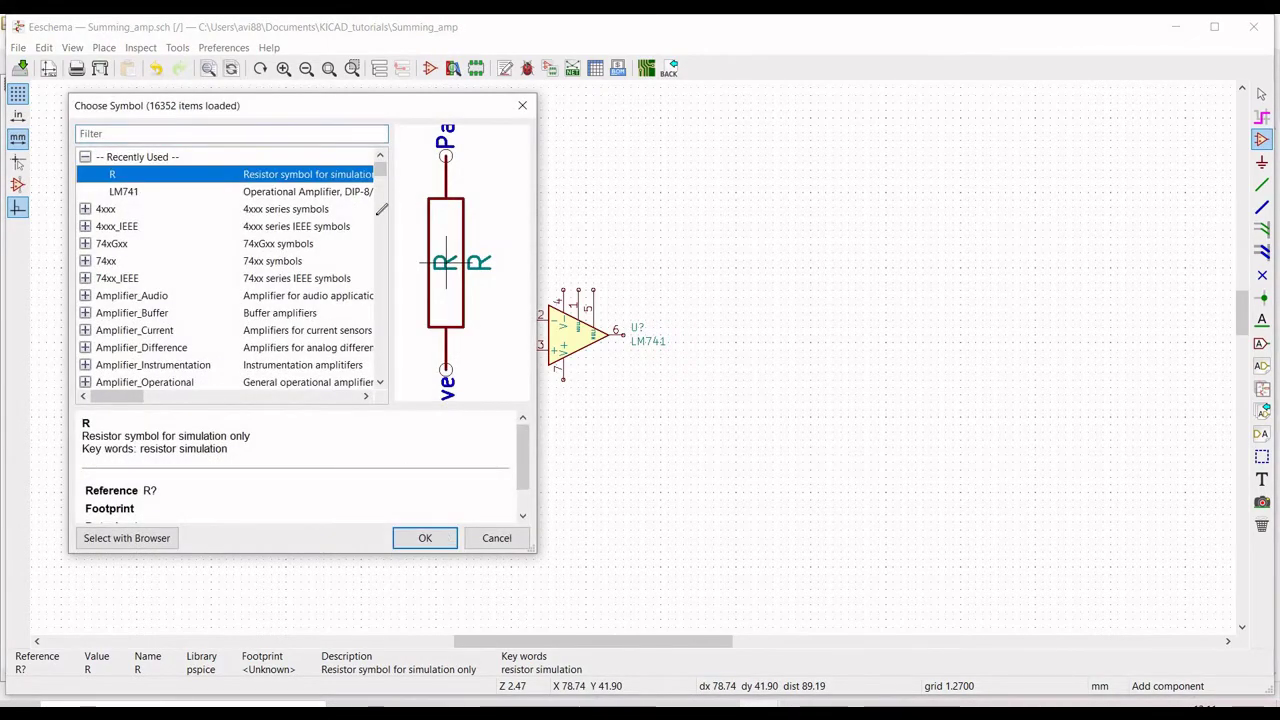
key("Return")
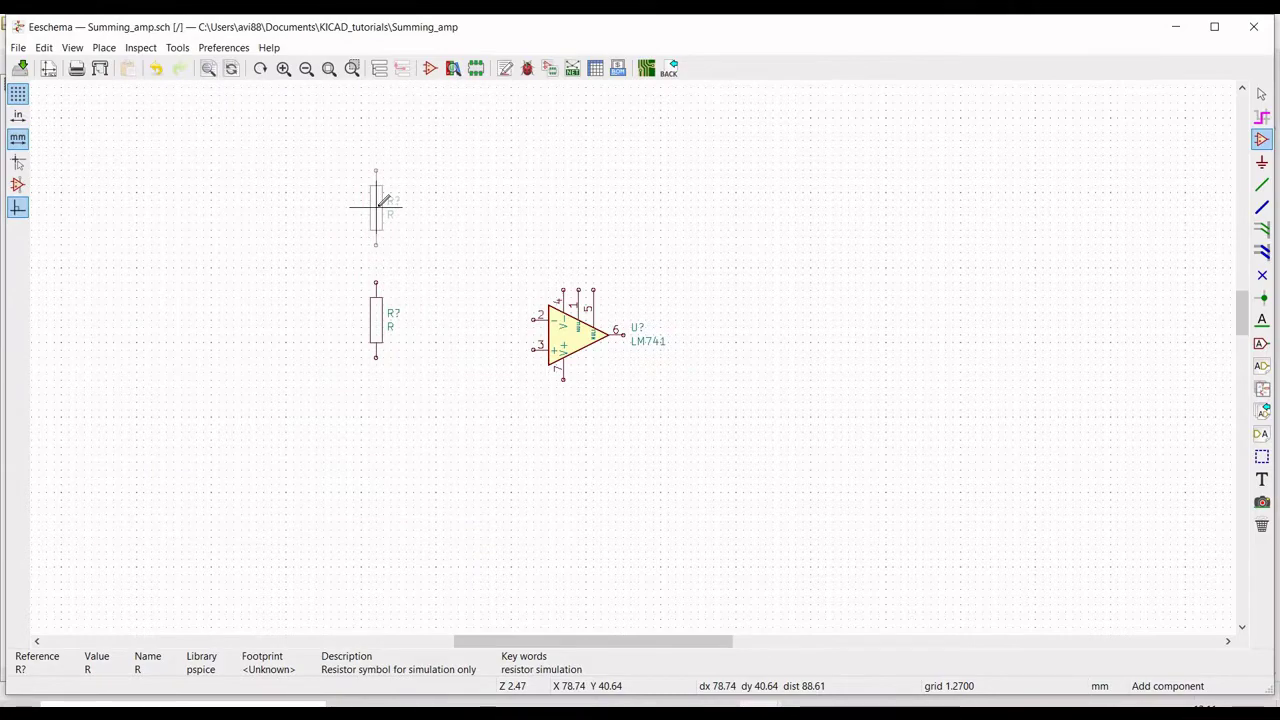
left_click(376, 207)
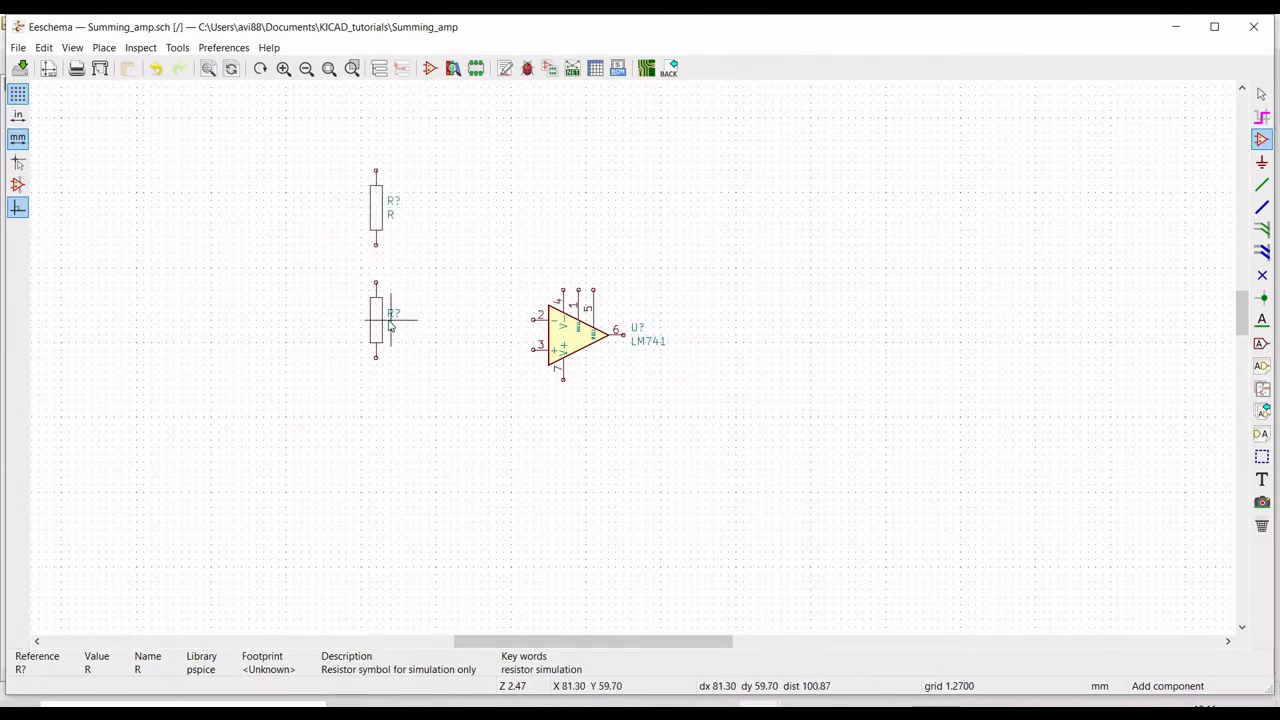
left_click(390, 322)
key("Escape")
- Set the lower resistor's orientation to +90, its reference to R2 and its value to 1.8k
right_click(376, 306)
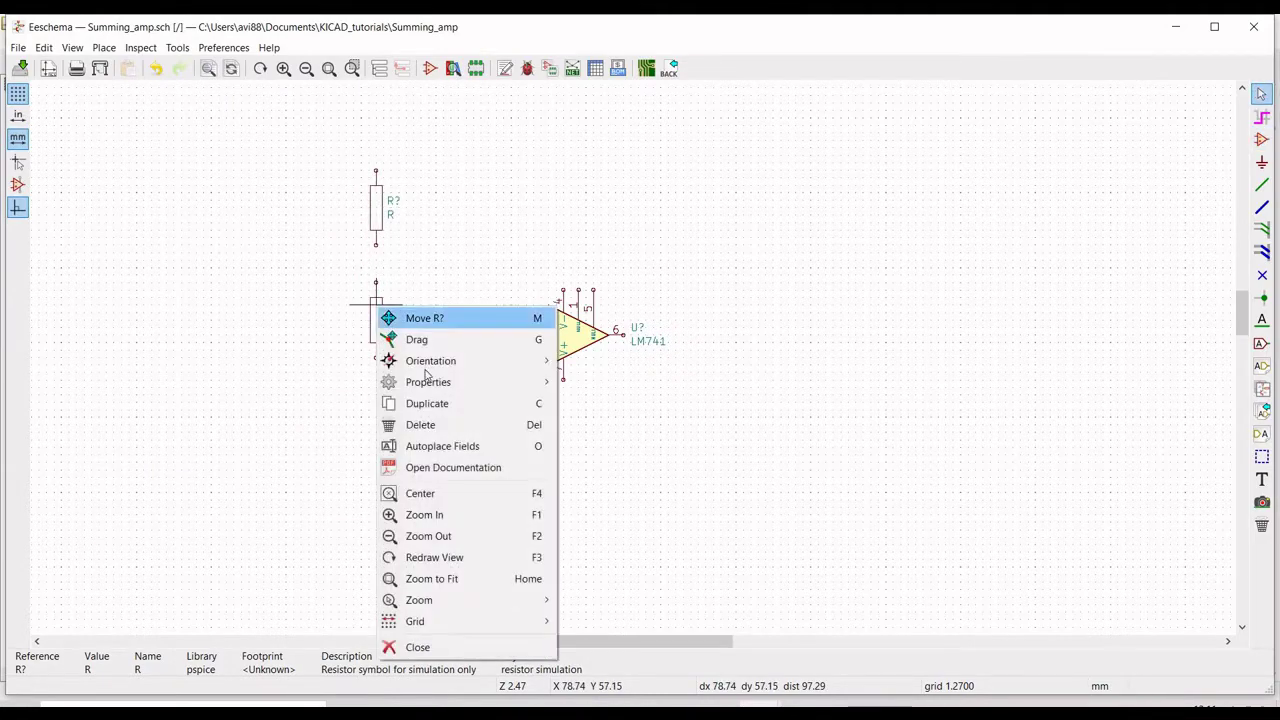
mouse_move(430, 382)
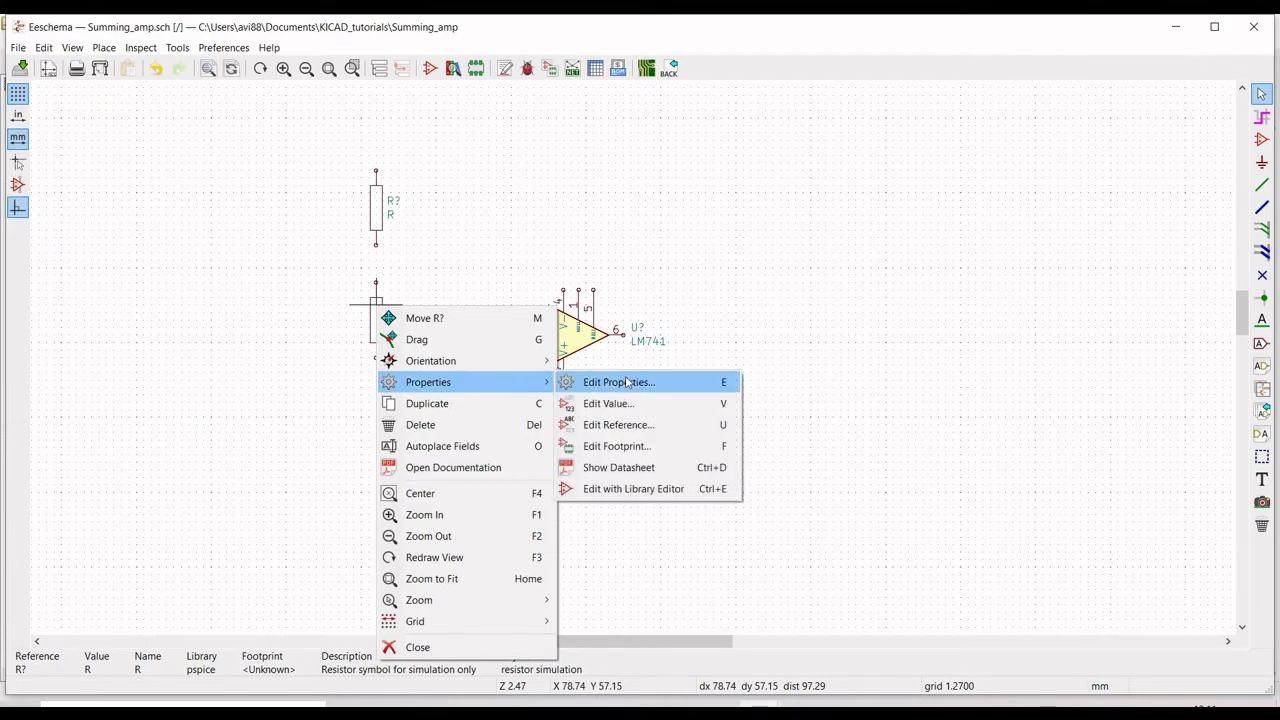
left_click(627, 382)
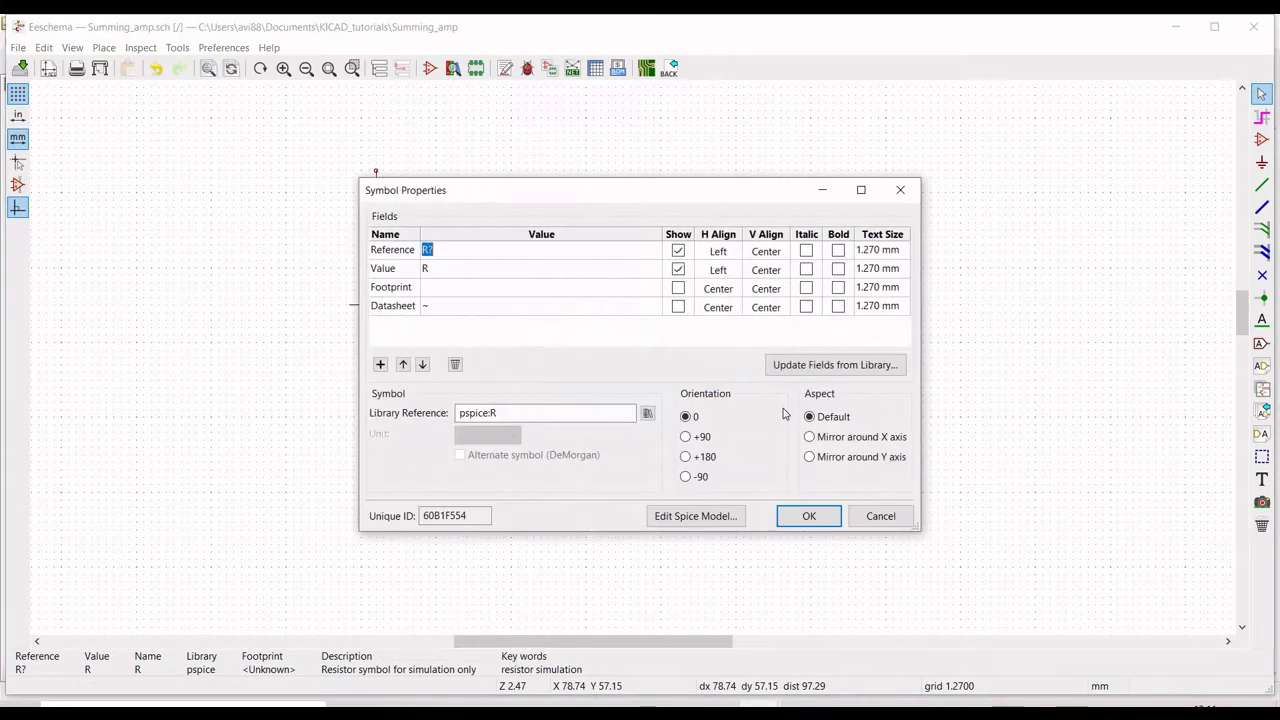
left_click(690, 438)
left_click(442, 254)
left_click(442, 270)
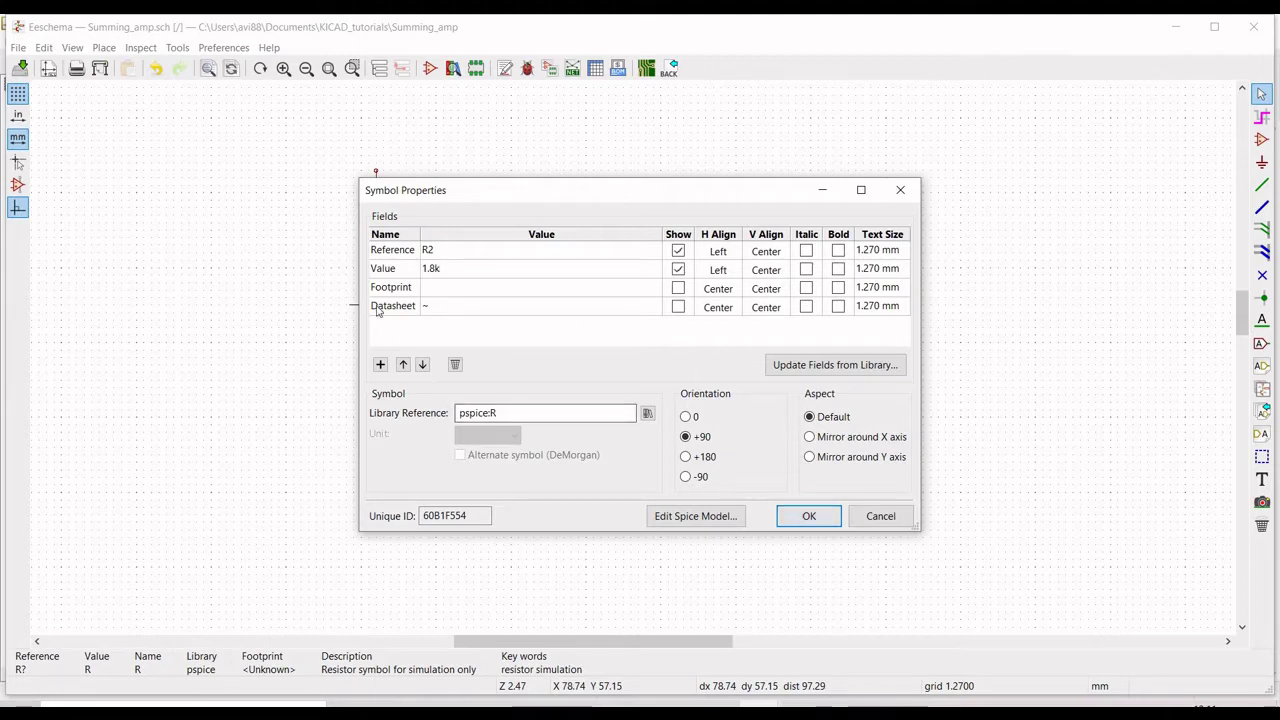
left_click(809, 516)
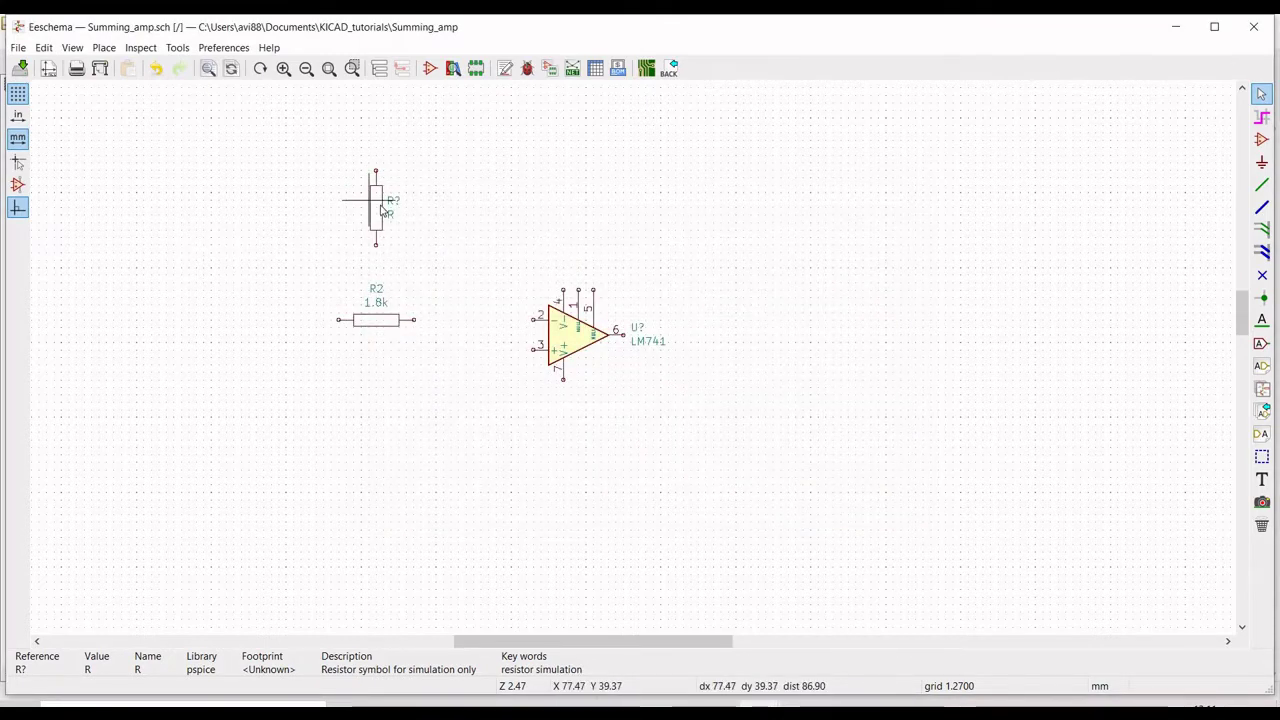
- Set the upper resistor's reference to R1 and value to 1.8k, and turn it horizontal
right_click(377, 208)
mouse_move(483, 279)
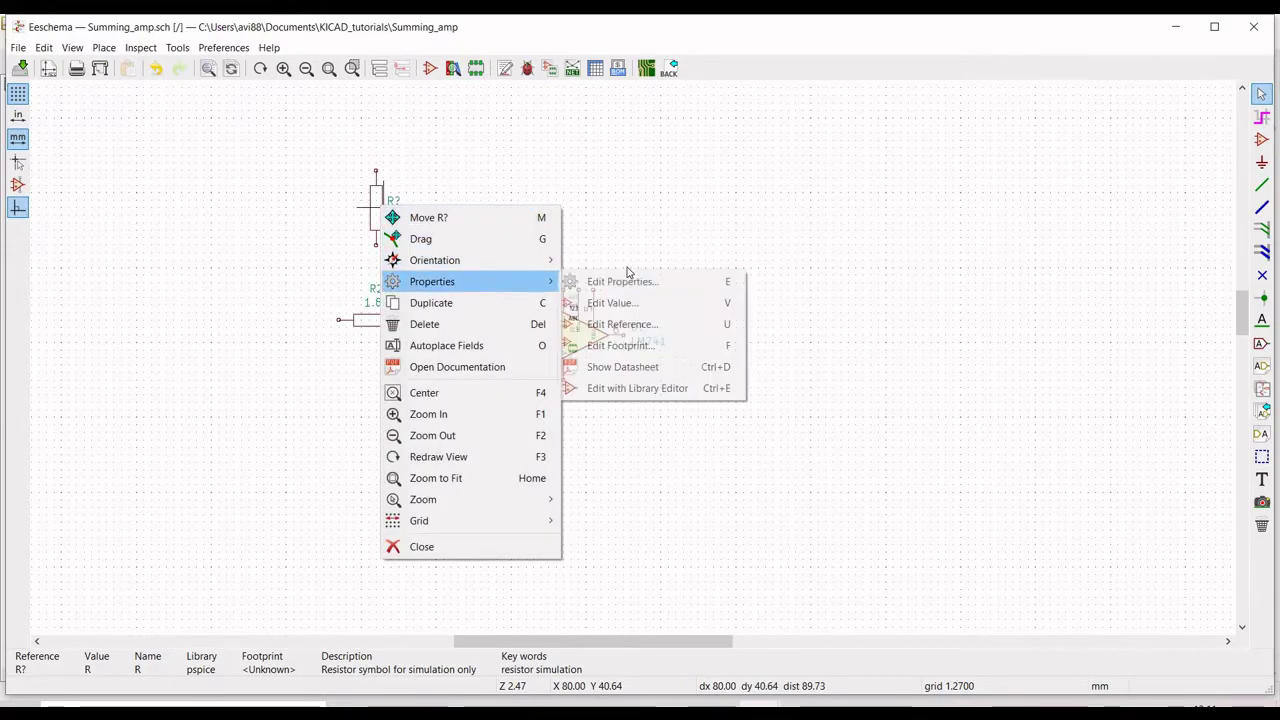
key("Return")
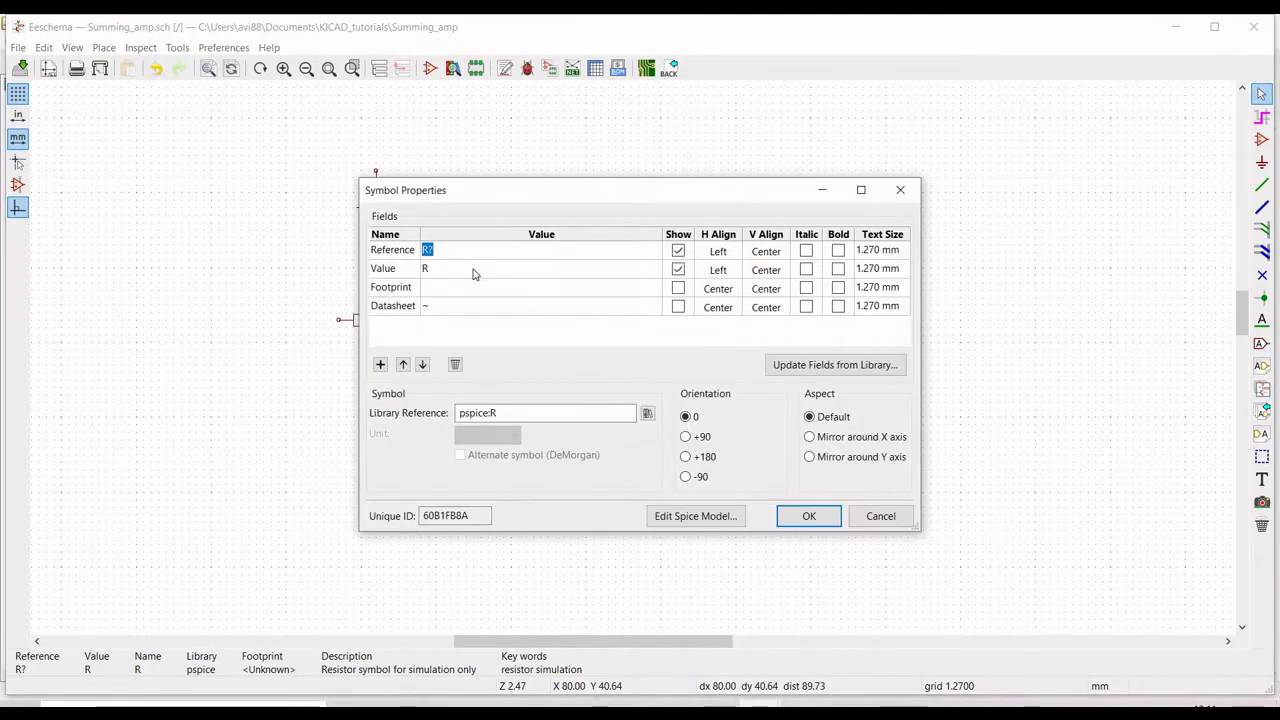
type("R1")
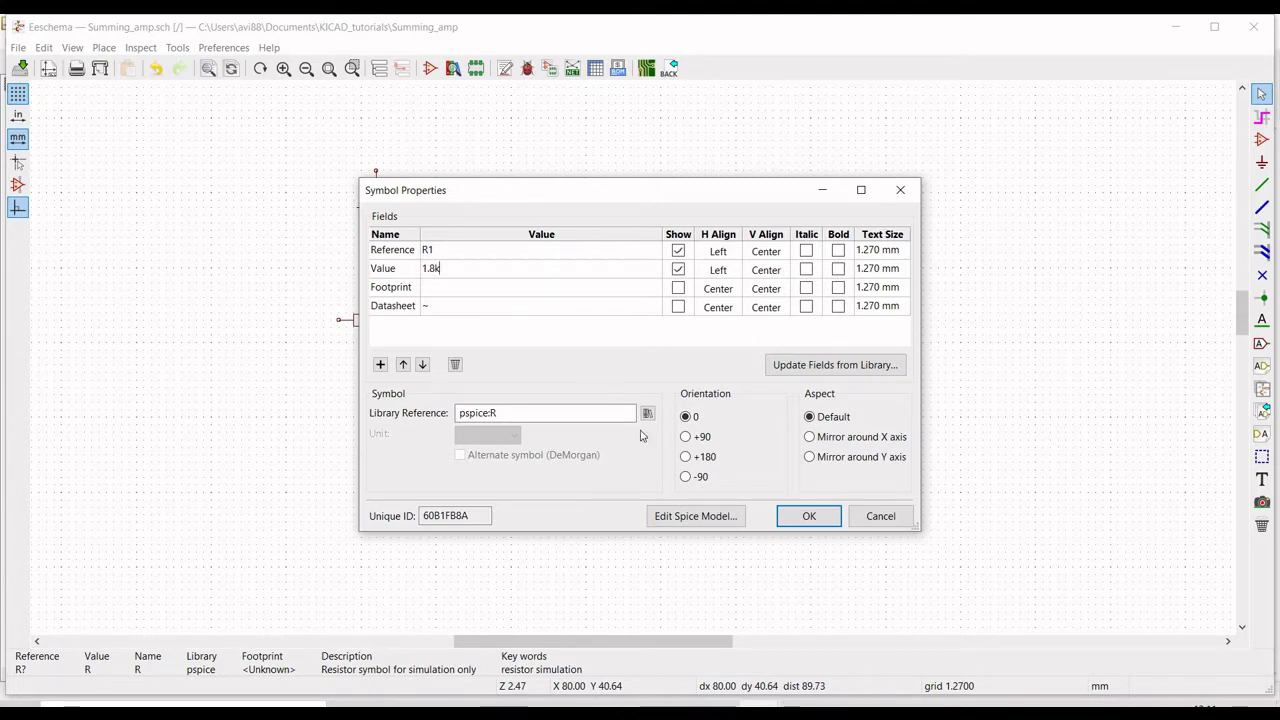
left_click(806, 516)
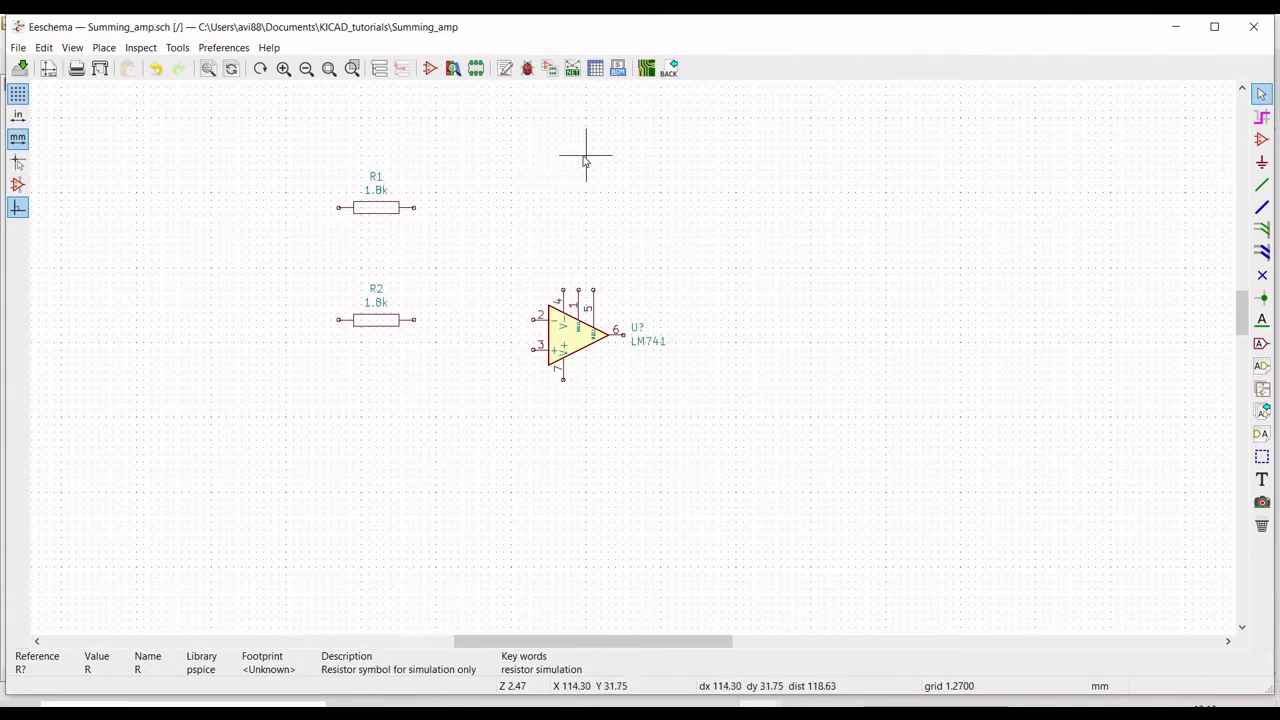
key("Escape")
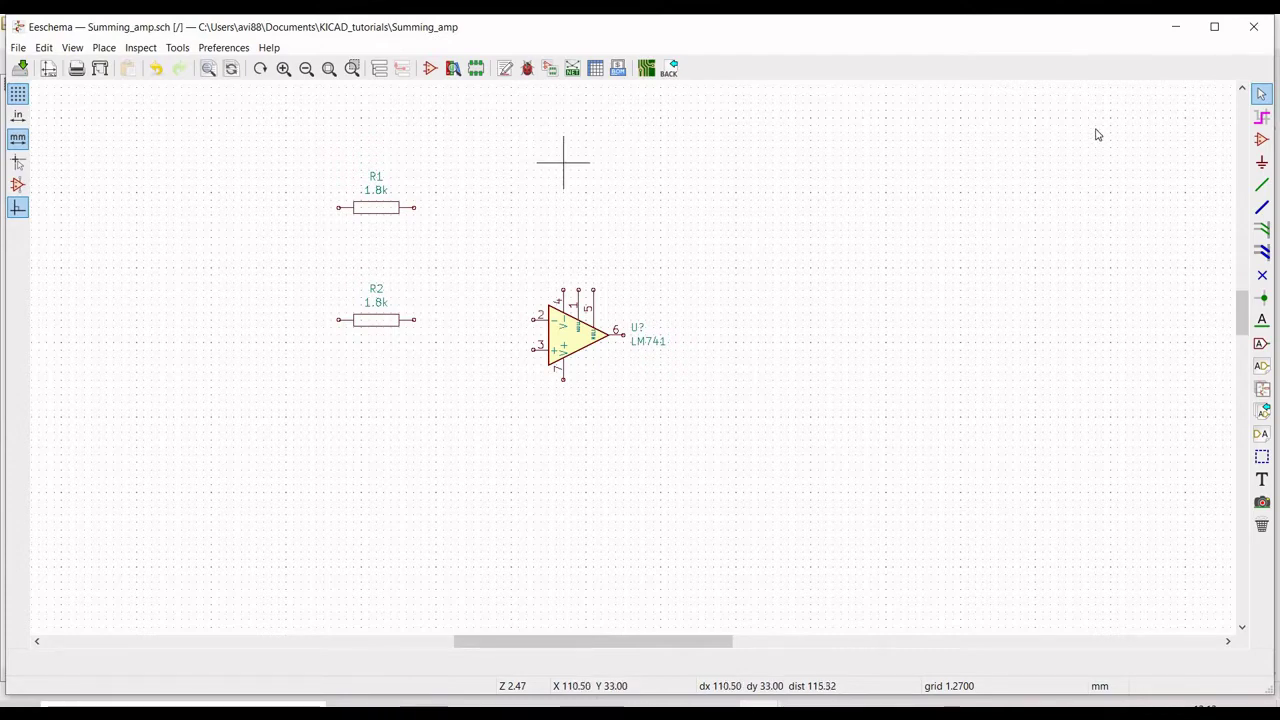
- Place a third pspice resistor R above the op-amp at about X 114, Y 34 mm
left_click(1262, 139)
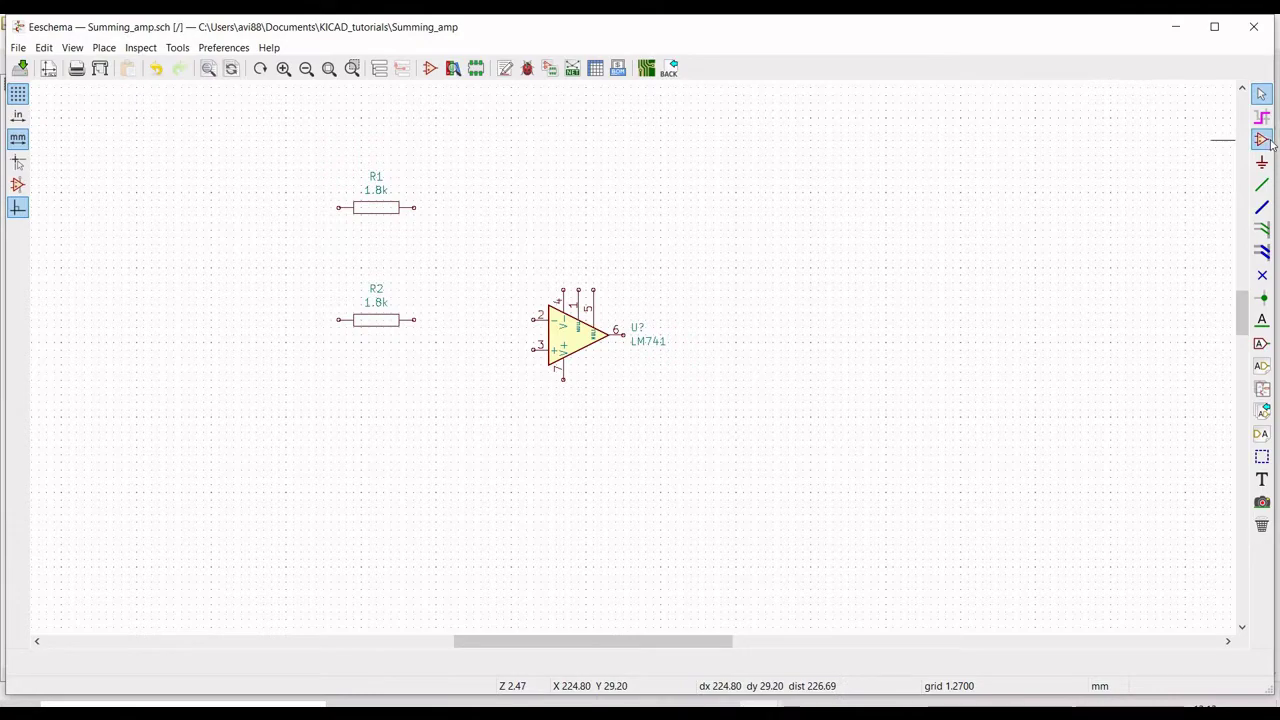
left_click(589, 175)
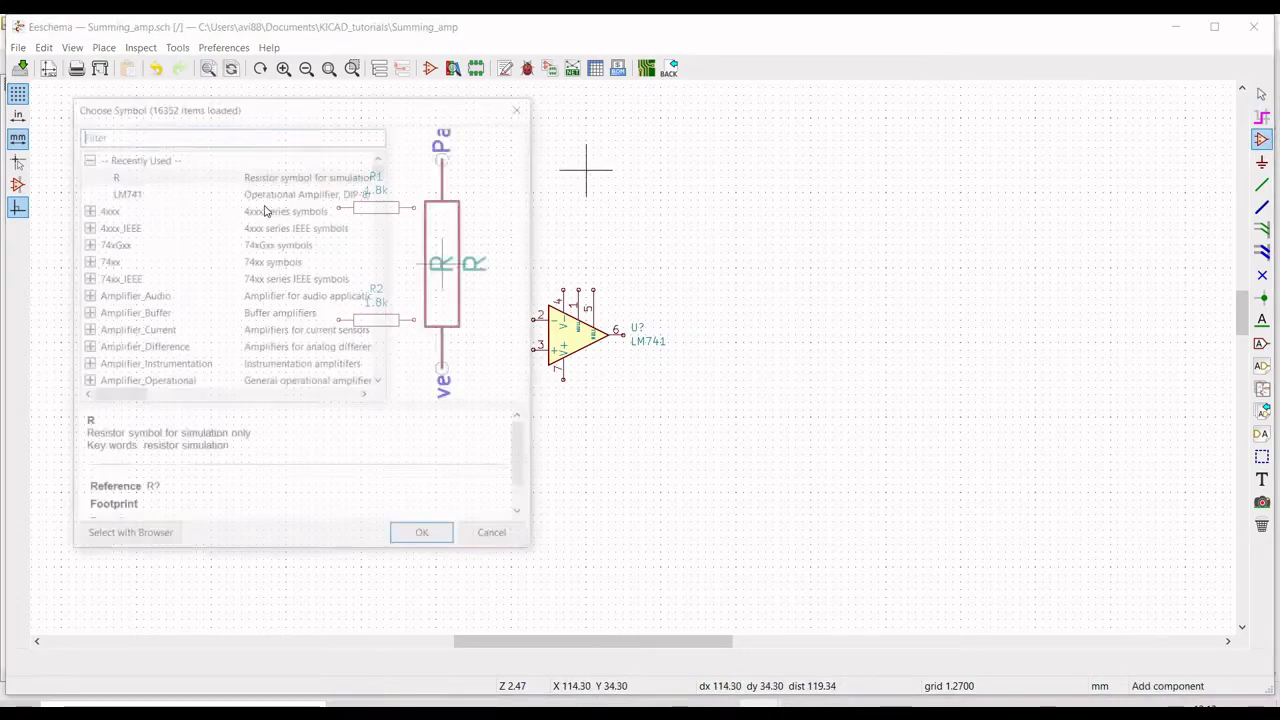
left_click(425, 538)
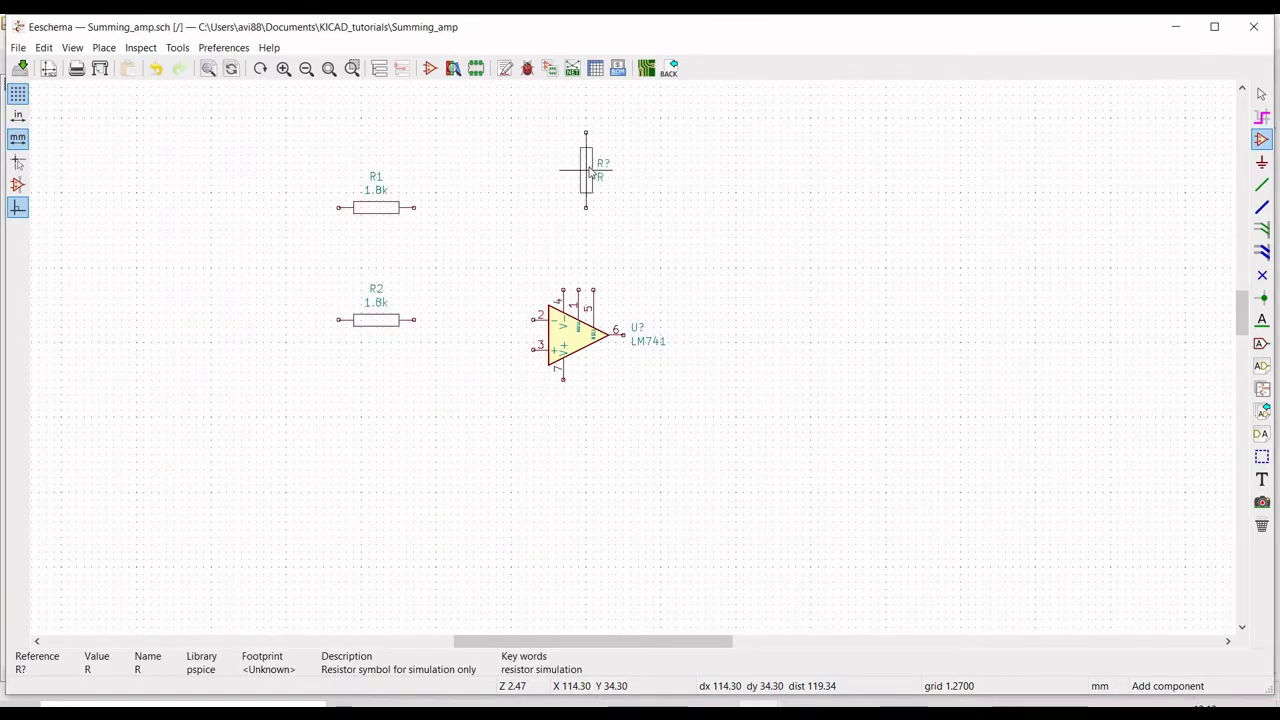
- Set the reference of the resistor above the op-amp to R3 and its value to 1.8k
right_click(589, 168)
mouse_move(687, 270)
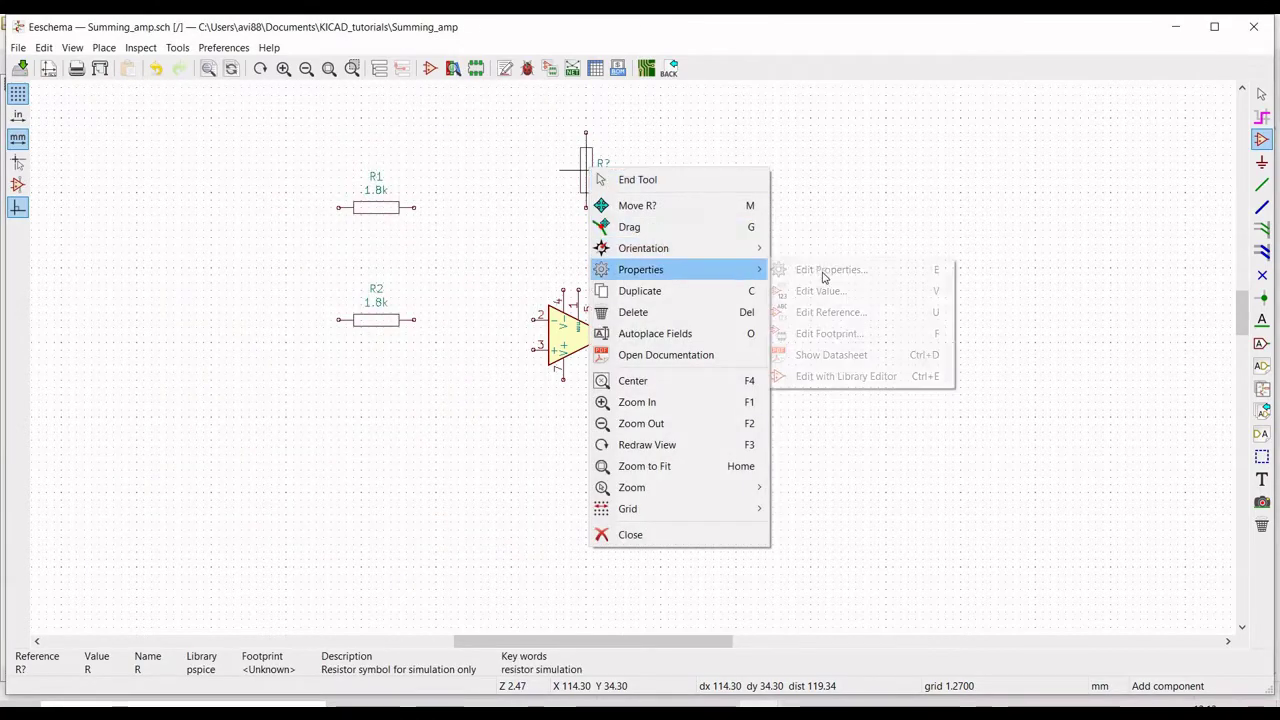
left_click(829, 269)
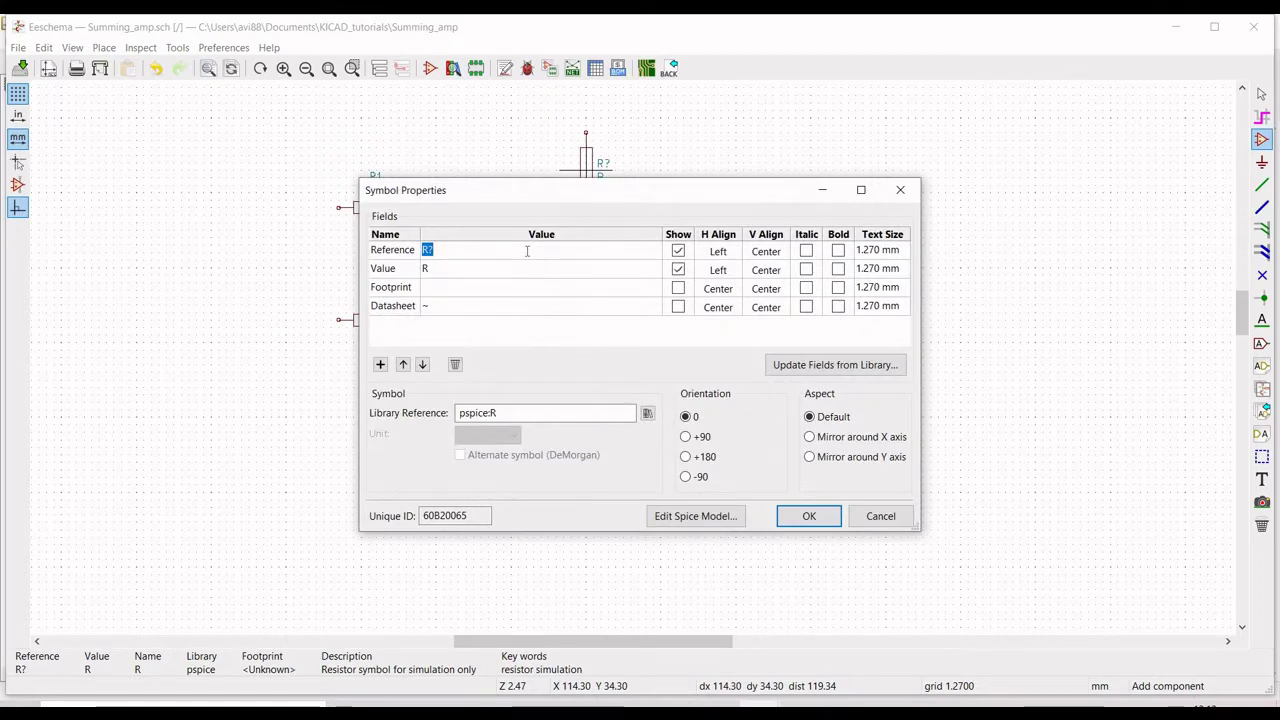
type("R")
left_click(485, 270)
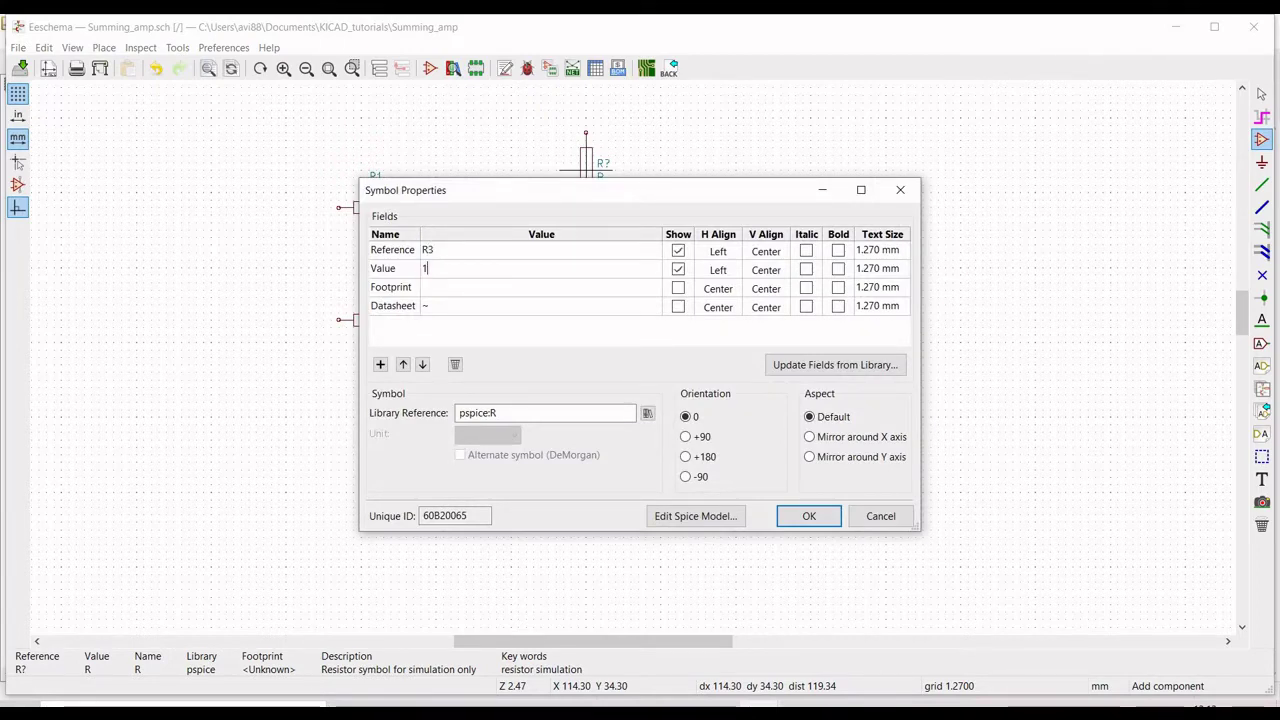
type("1.8")
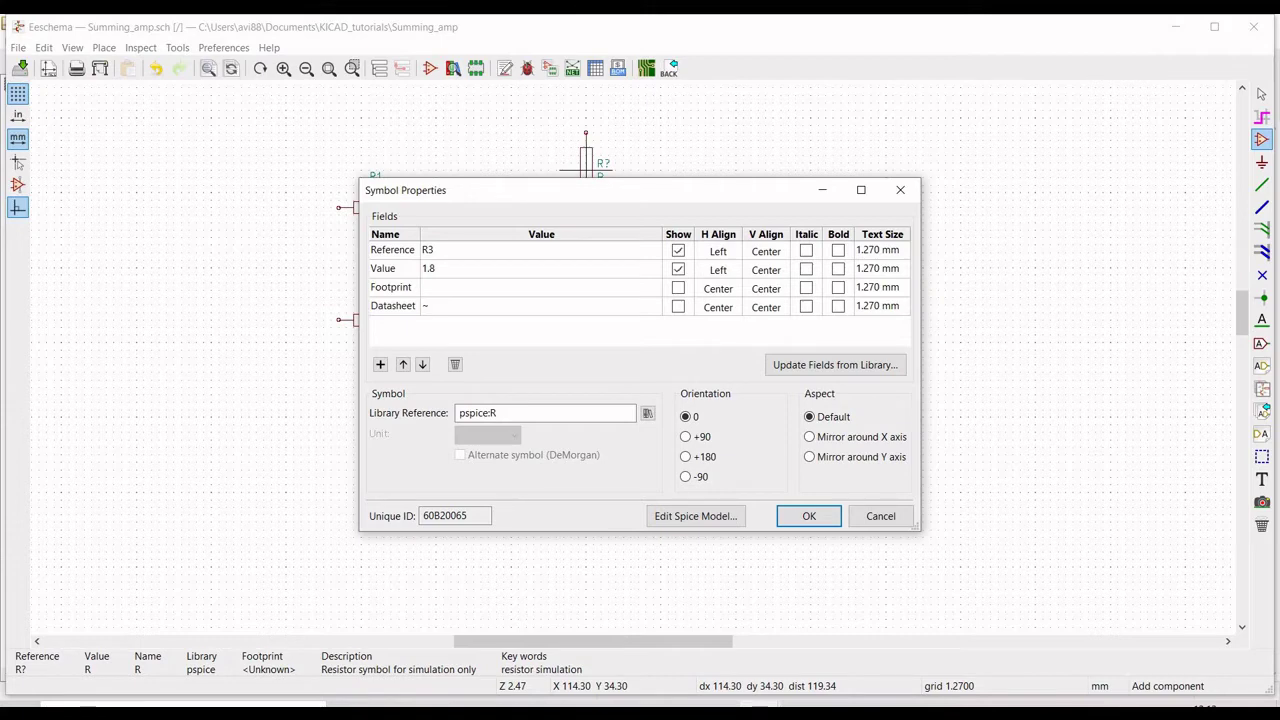
type("k")
left_click(838, 517)
- Set the orientation of resistor R3 above the op-amp to +90
right_click(589, 176)
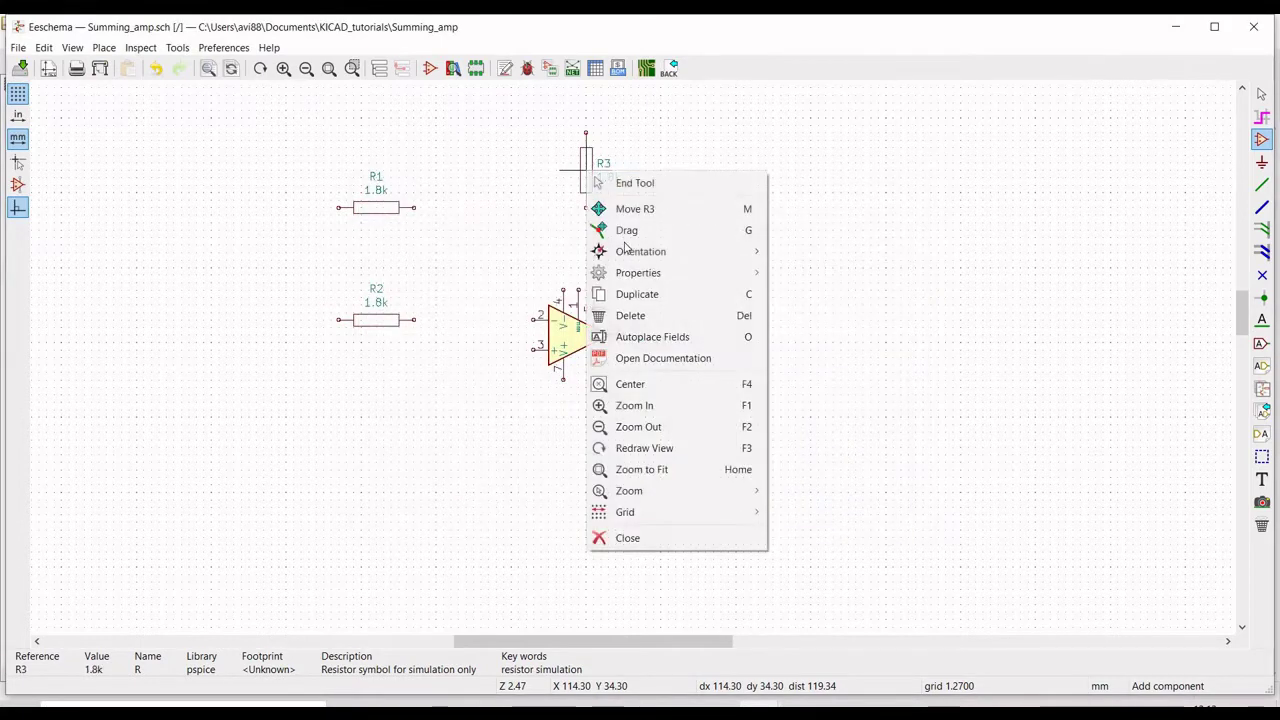
mouse_move(745, 273)
left_click(817, 273)
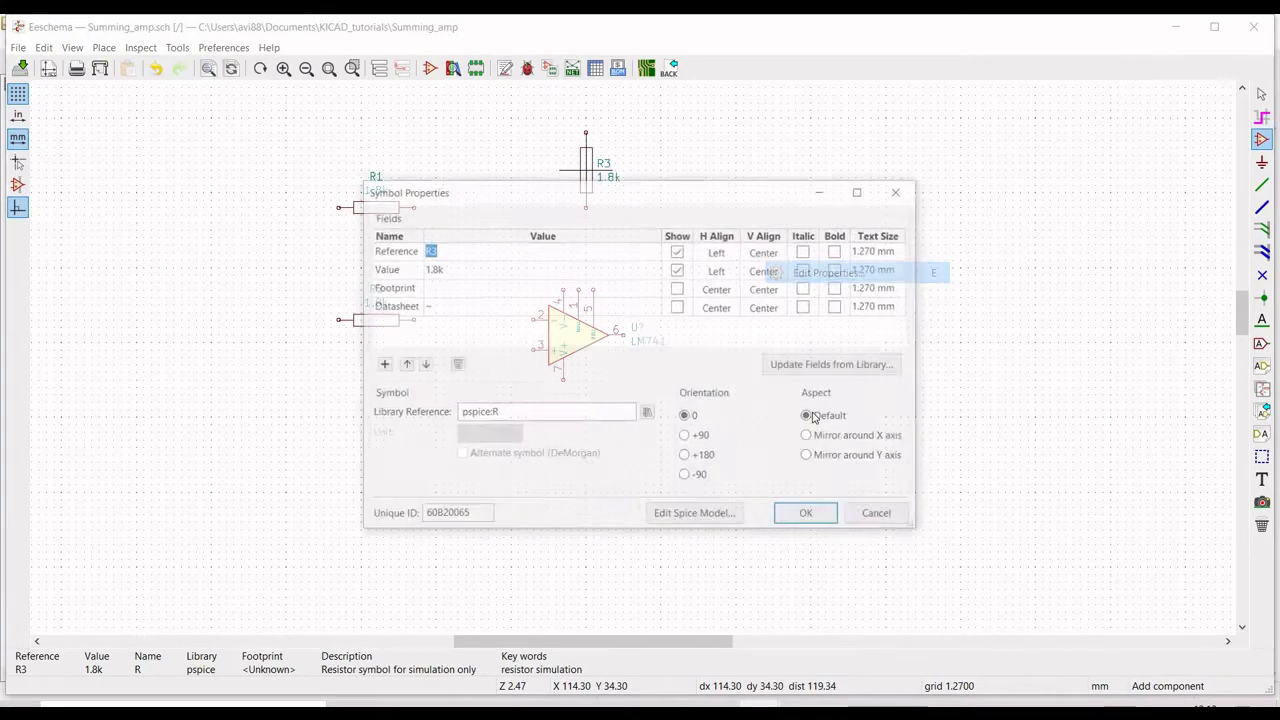
left_click(686, 436)
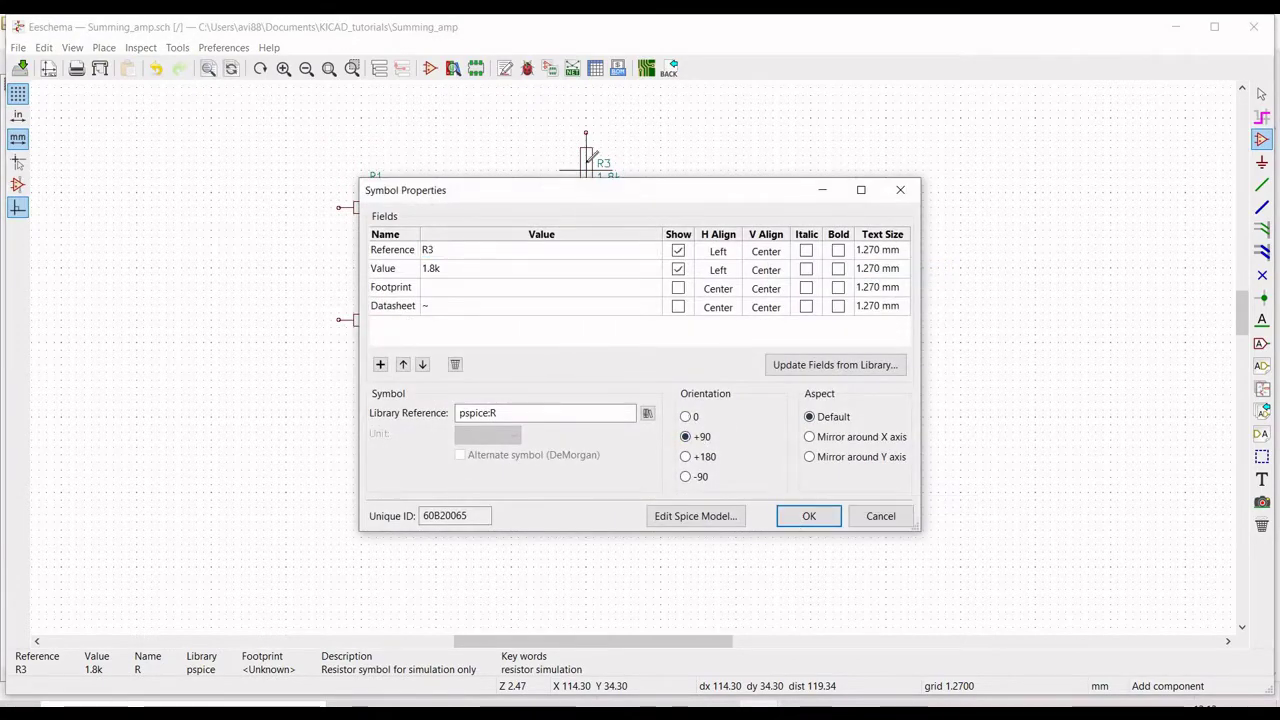
left_click(809, 516)
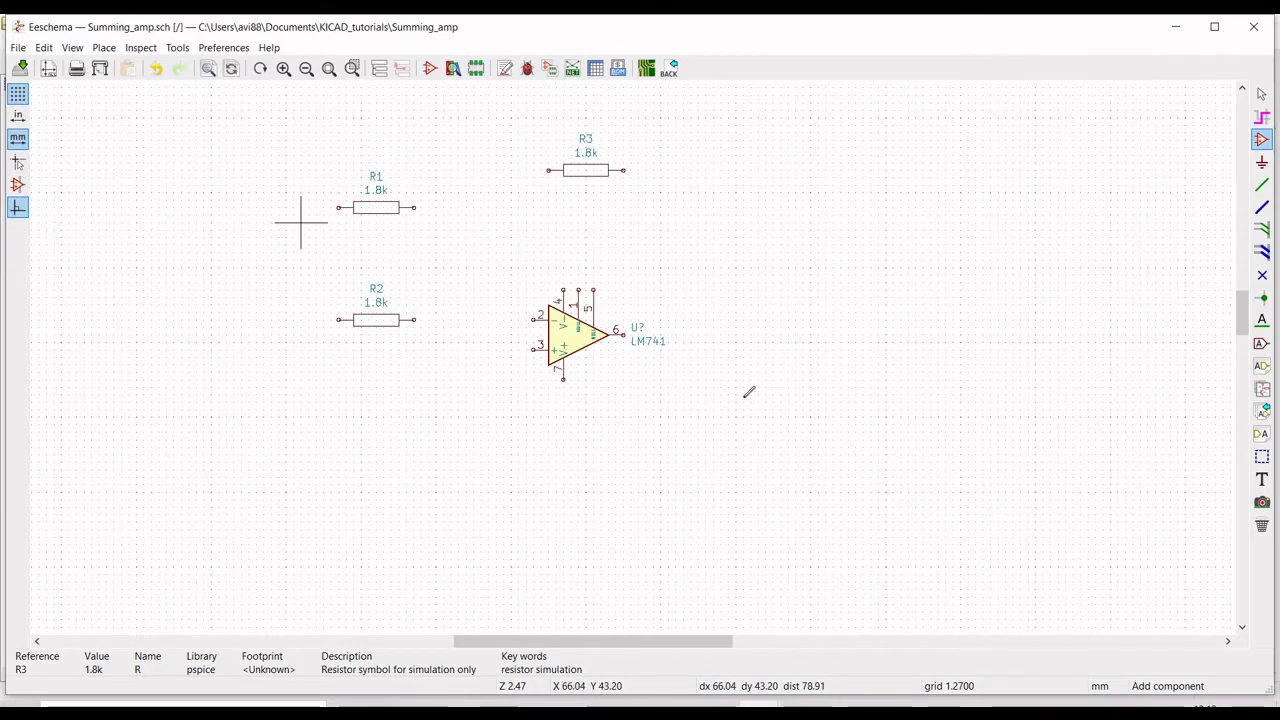
- Place a fourth pspice resistor R below and left of the op-amp at about X 102, Y 74 mm
left_click(511, 417)
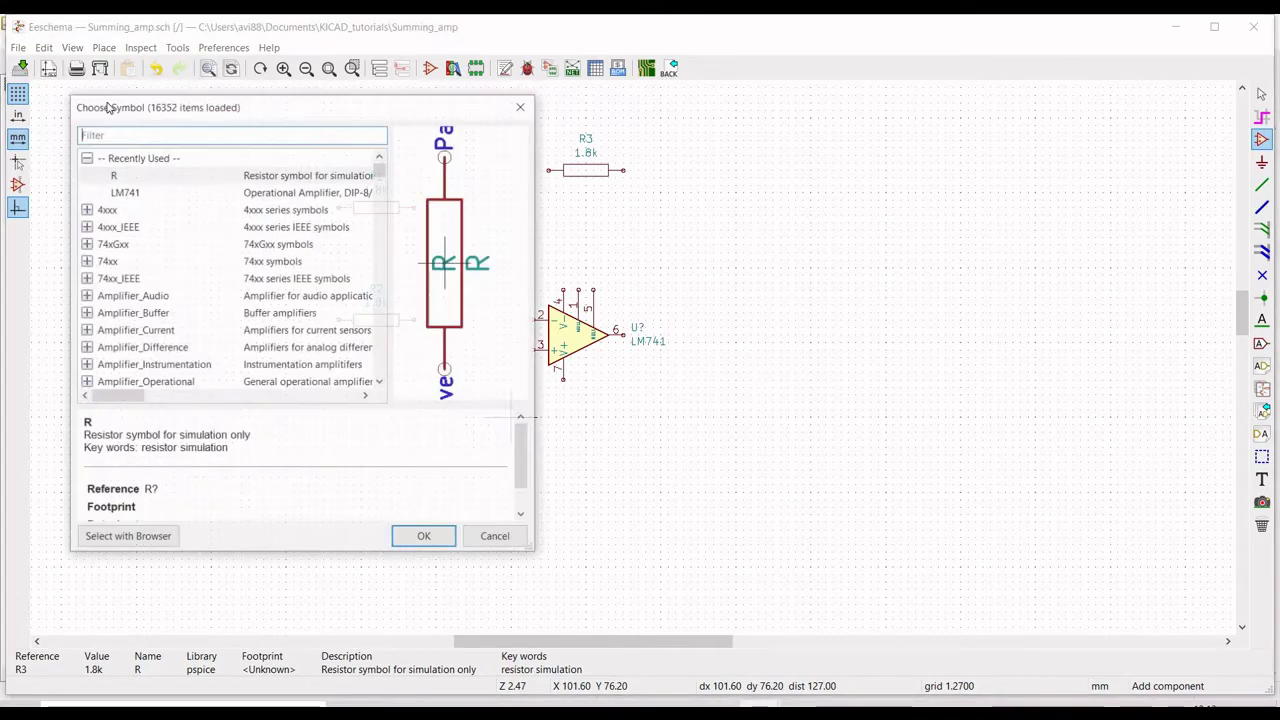
left_click(425, 537)
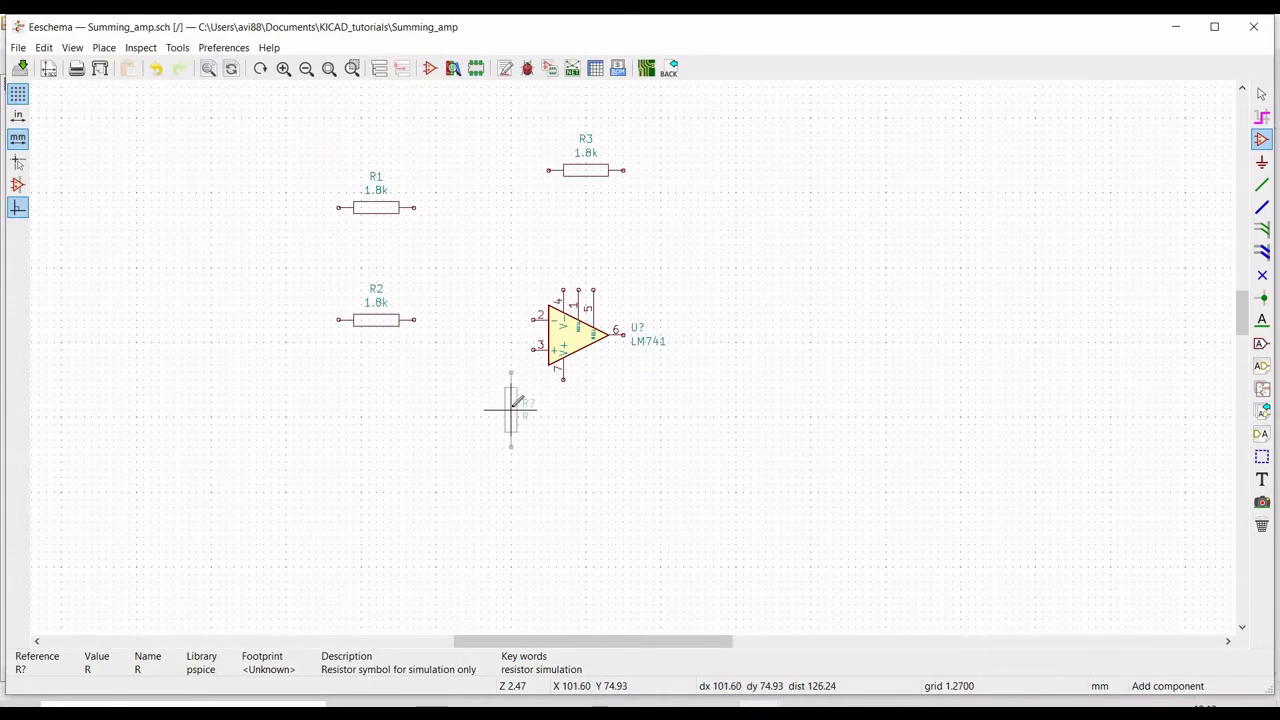
left_click(514, 404)
- Set the reference of the resistor below the op-amp to R4 and its value to 560
right_click(510, 410)
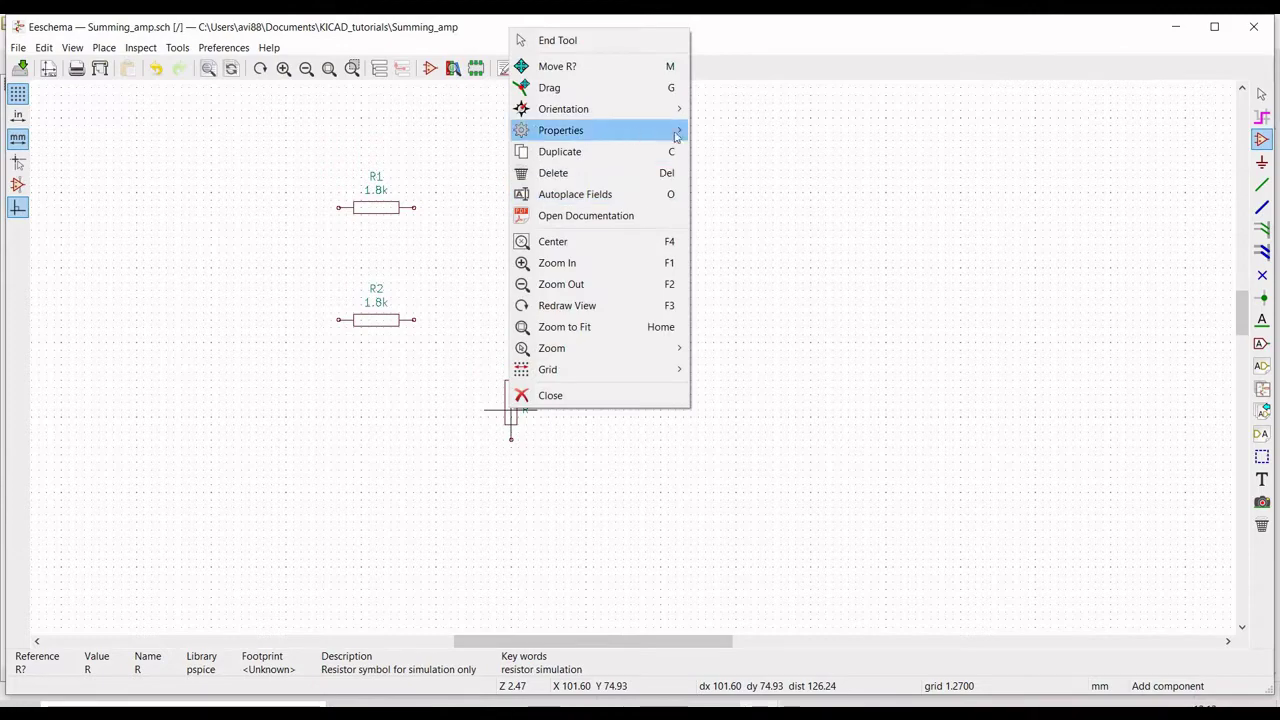
mouse_move(676, 137)
left_click(777, 129)
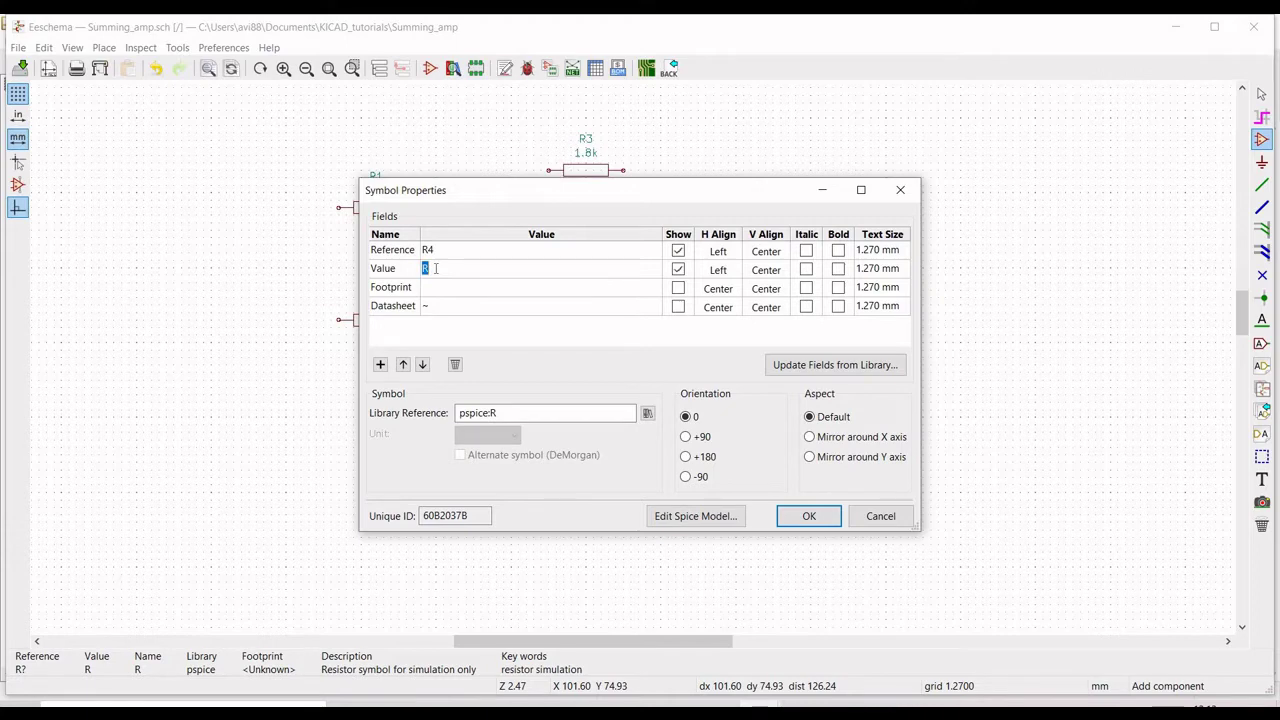
left_click(809, 516)
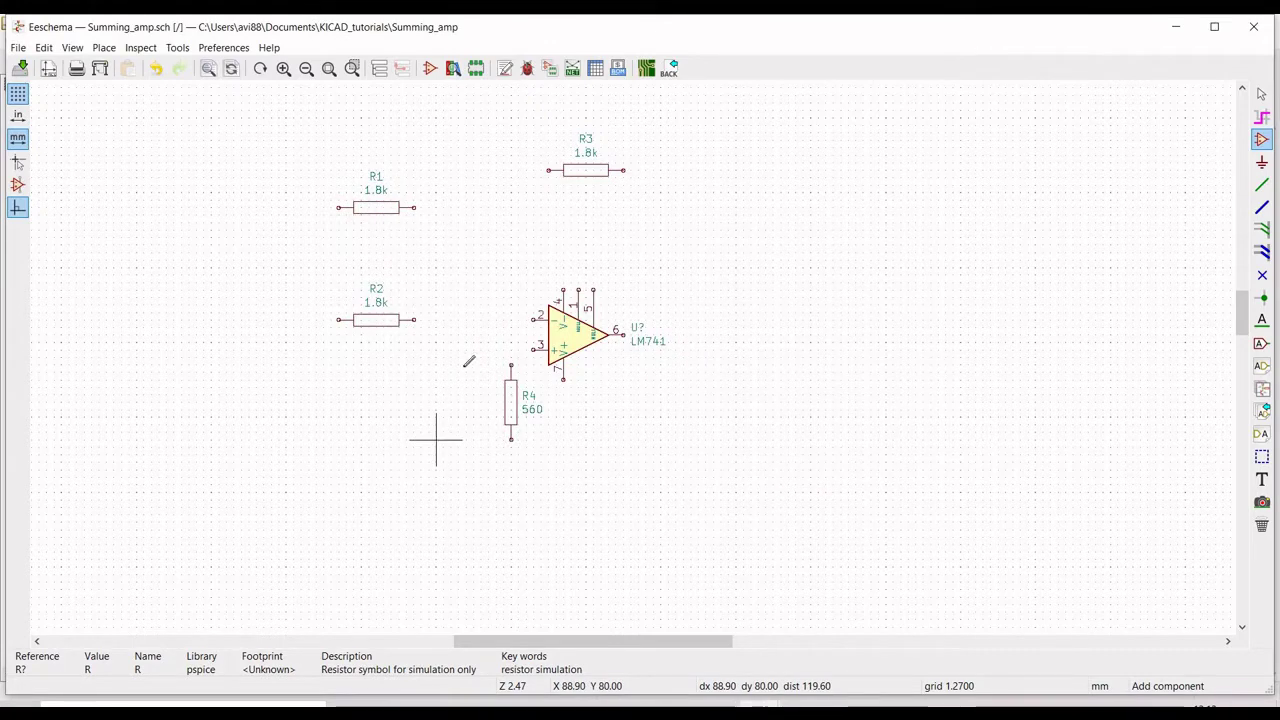
key("Escape")
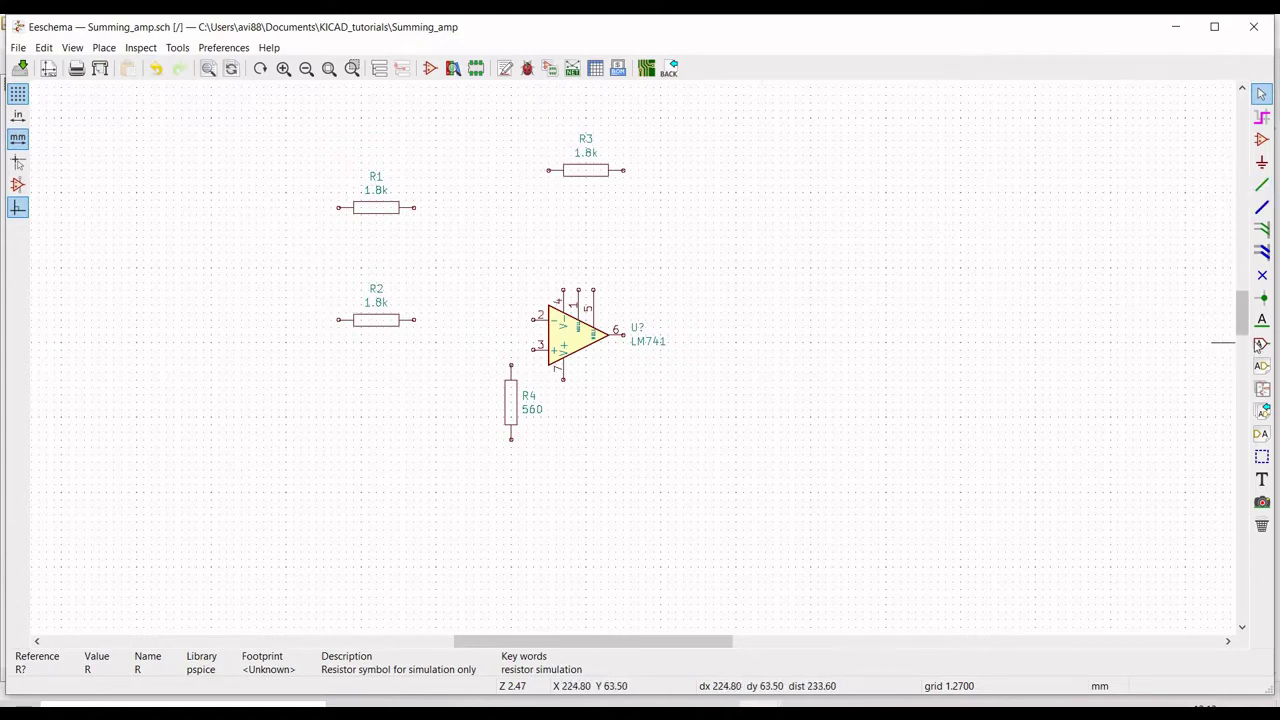
- Place an input global label V1 to the left of R1 at about X 61, Y 41 mm
left_click(1258, 345)
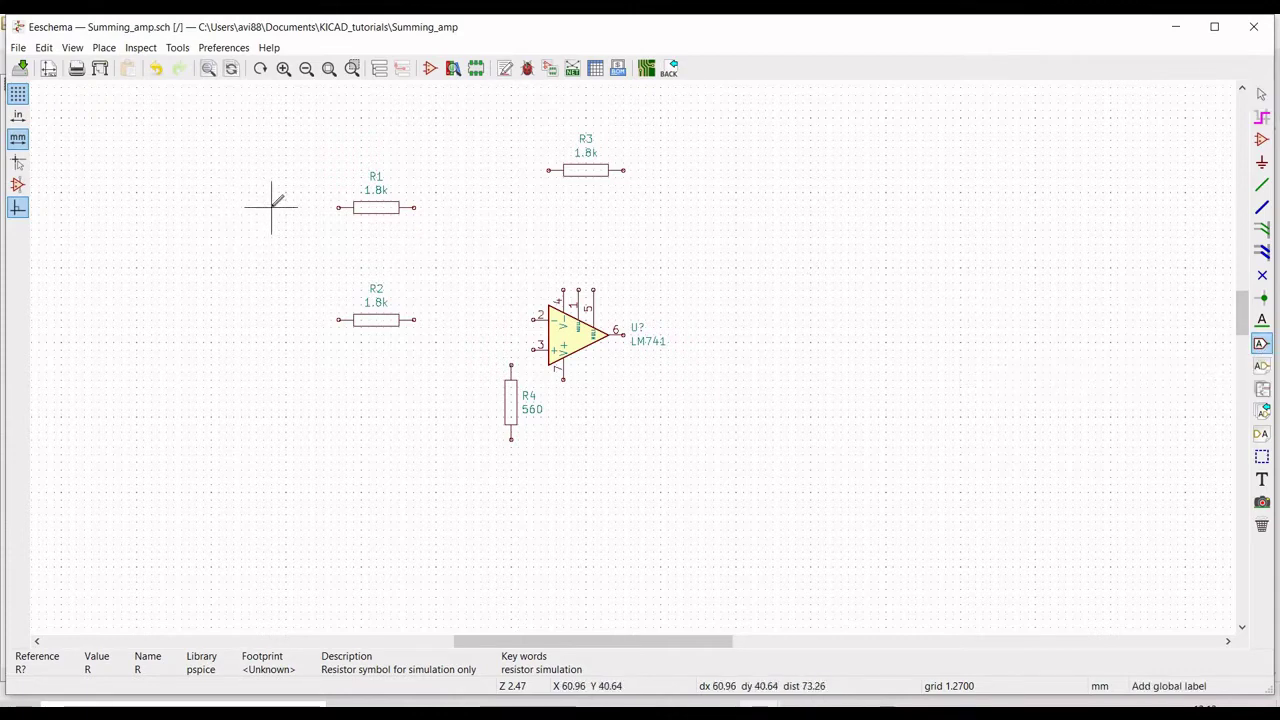
left_click(240, 243)
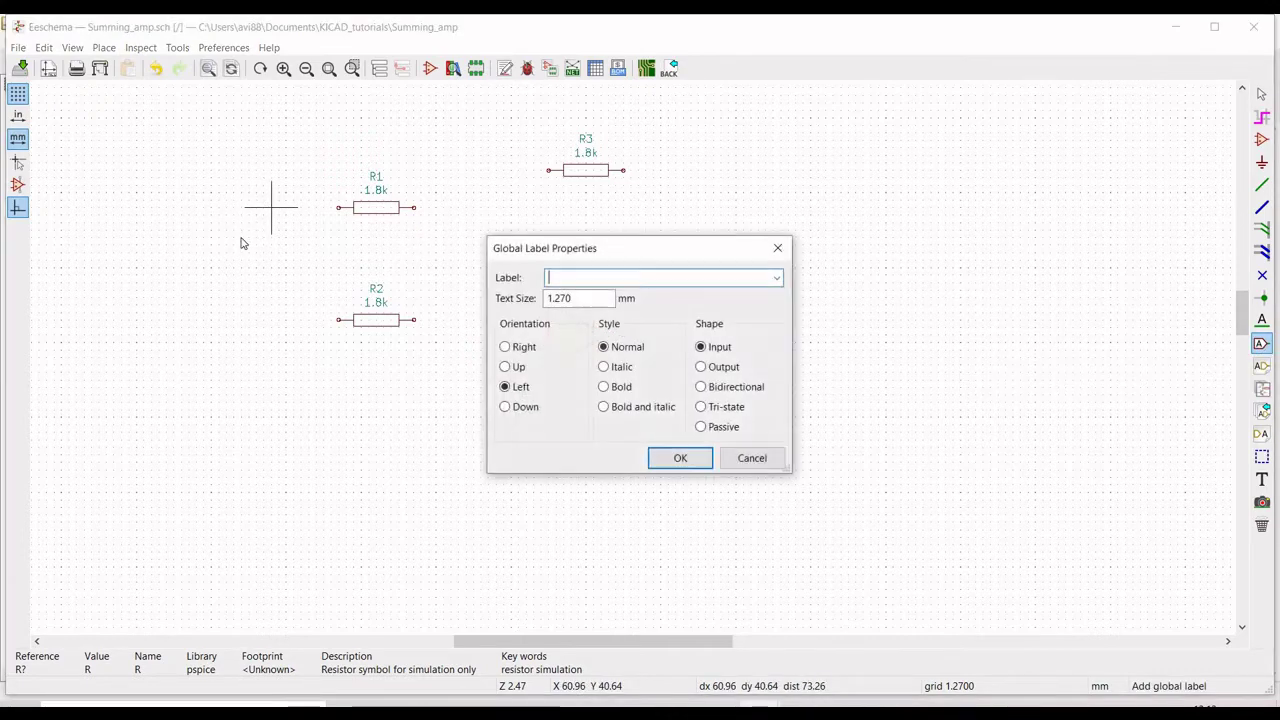
type("V1")
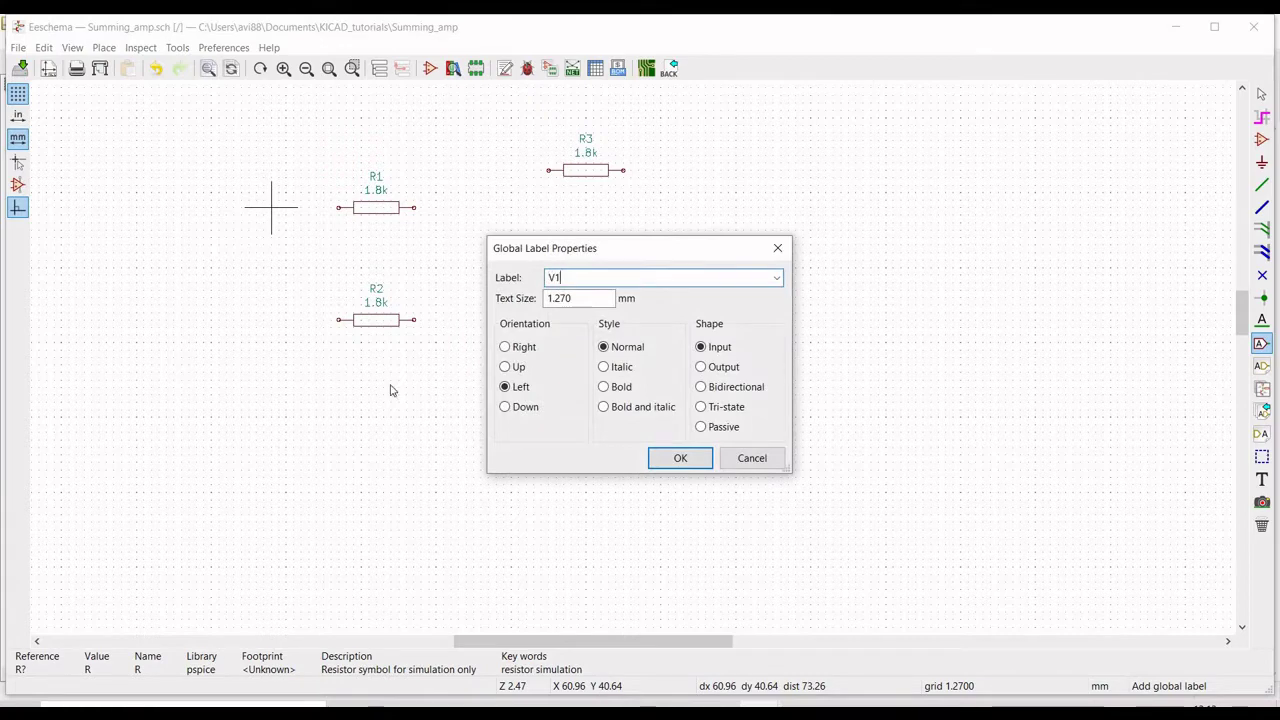
left_click(665, 461)
left_click(271, 207)
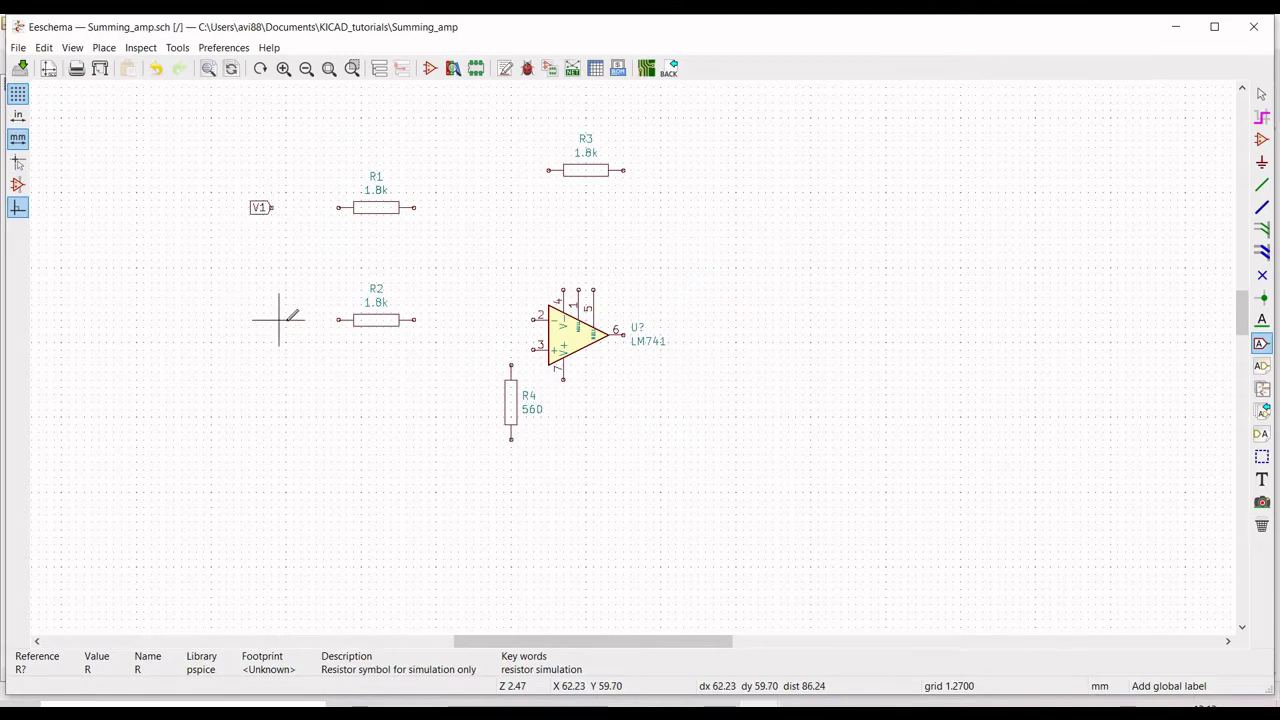
- Place an input global label V2 to the left of R2 at about X 64, Y 60 mm
left_click(286, 322)
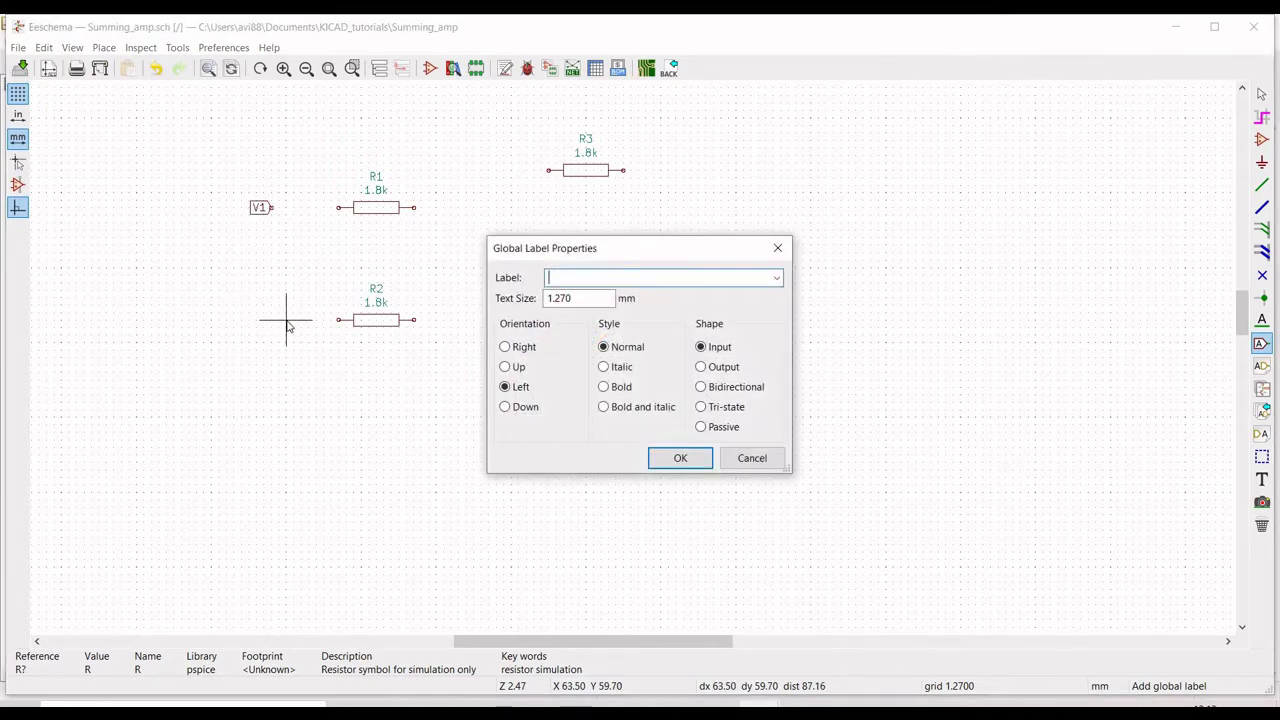
type("V2")
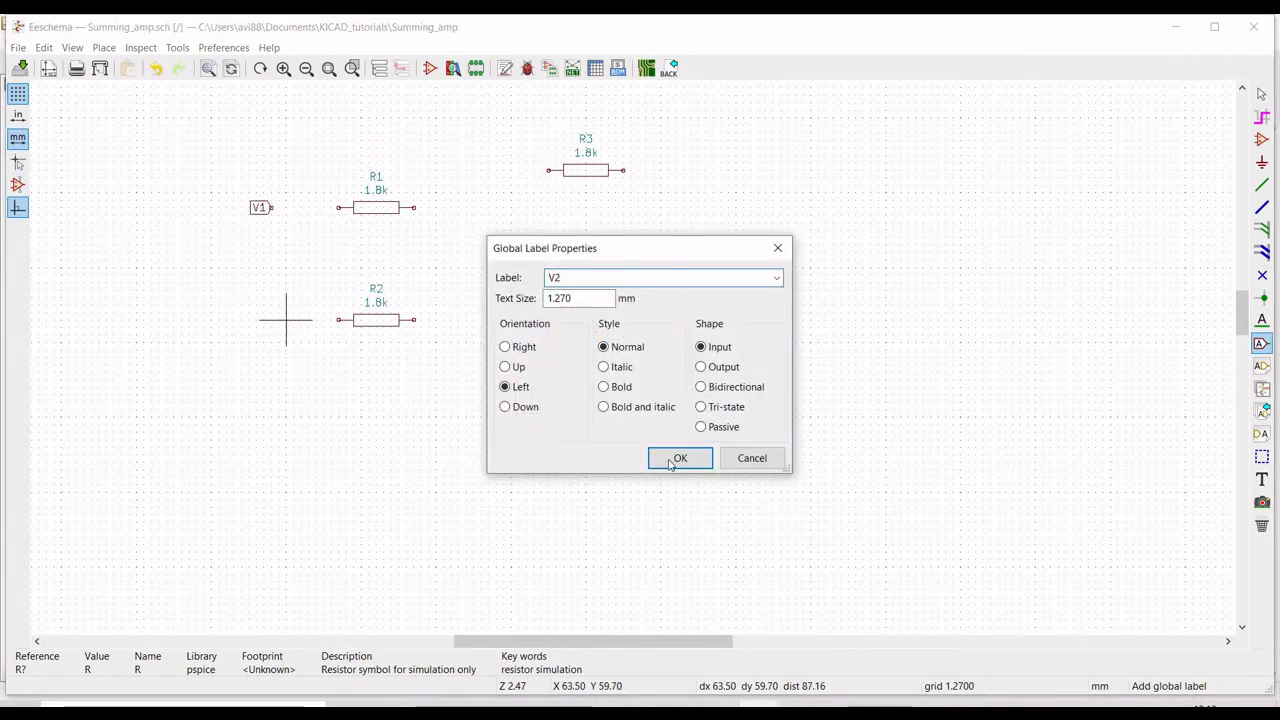
left_click(670, 459)
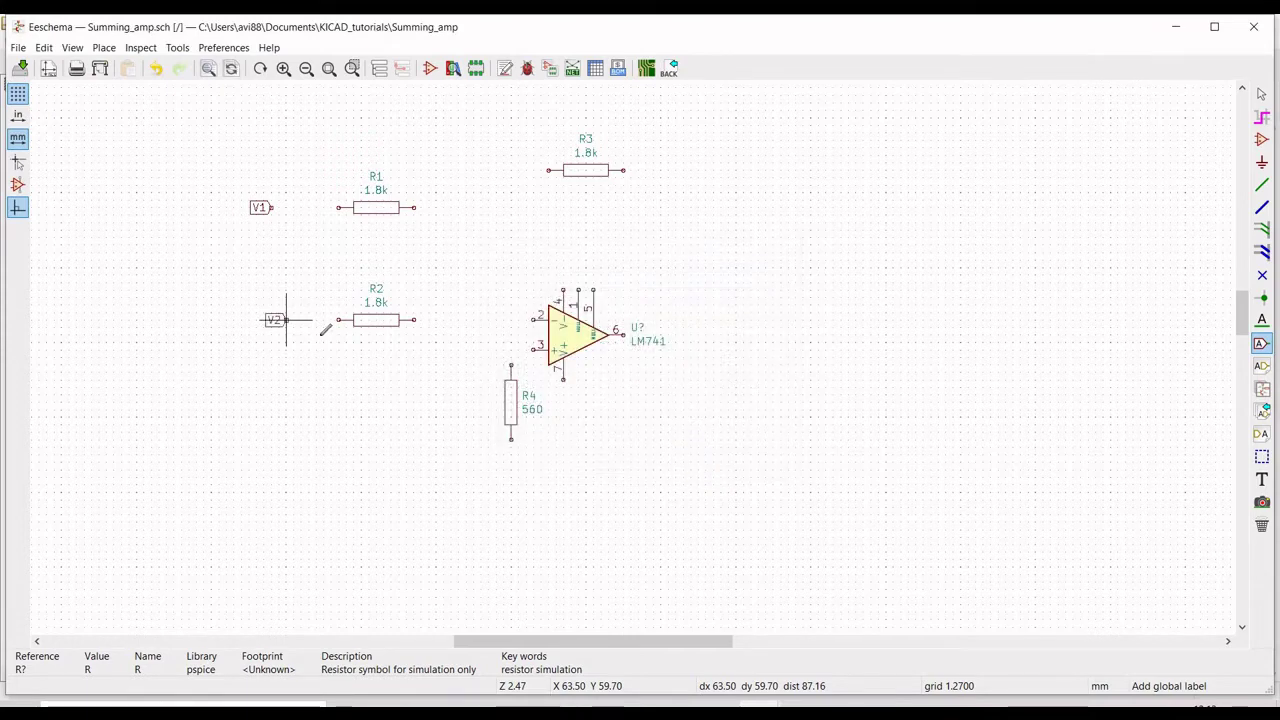
left_click(286, 320)
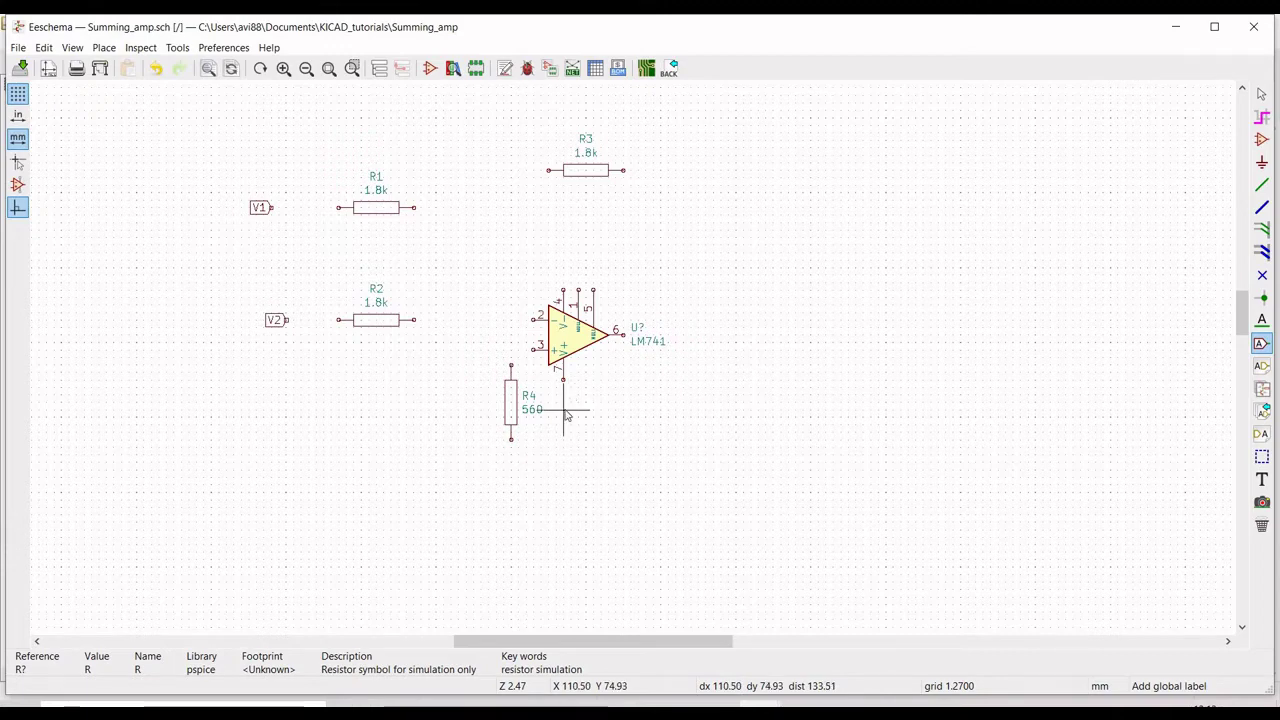
- Place an input global label VCC below the op-amp's pin 7 at about X 114, Y 75 mm
left_click(564, 409)
type("V")
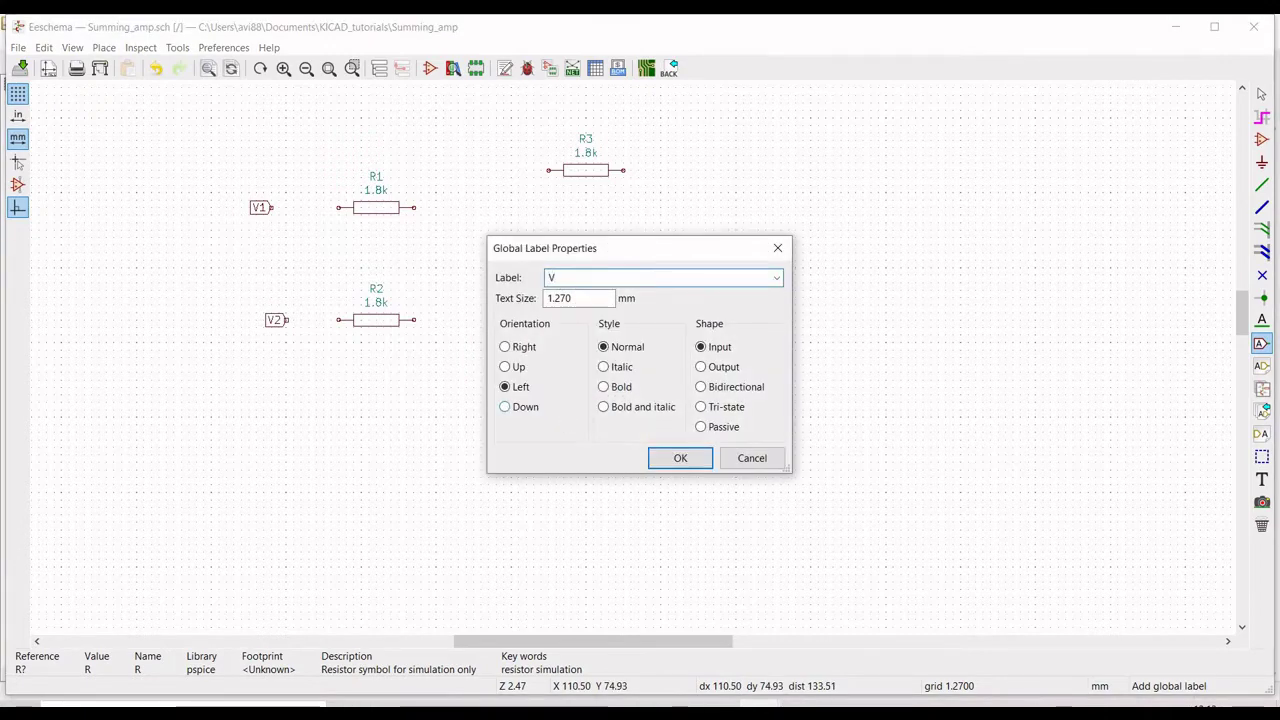
type("CC")
left_click(680, 458)
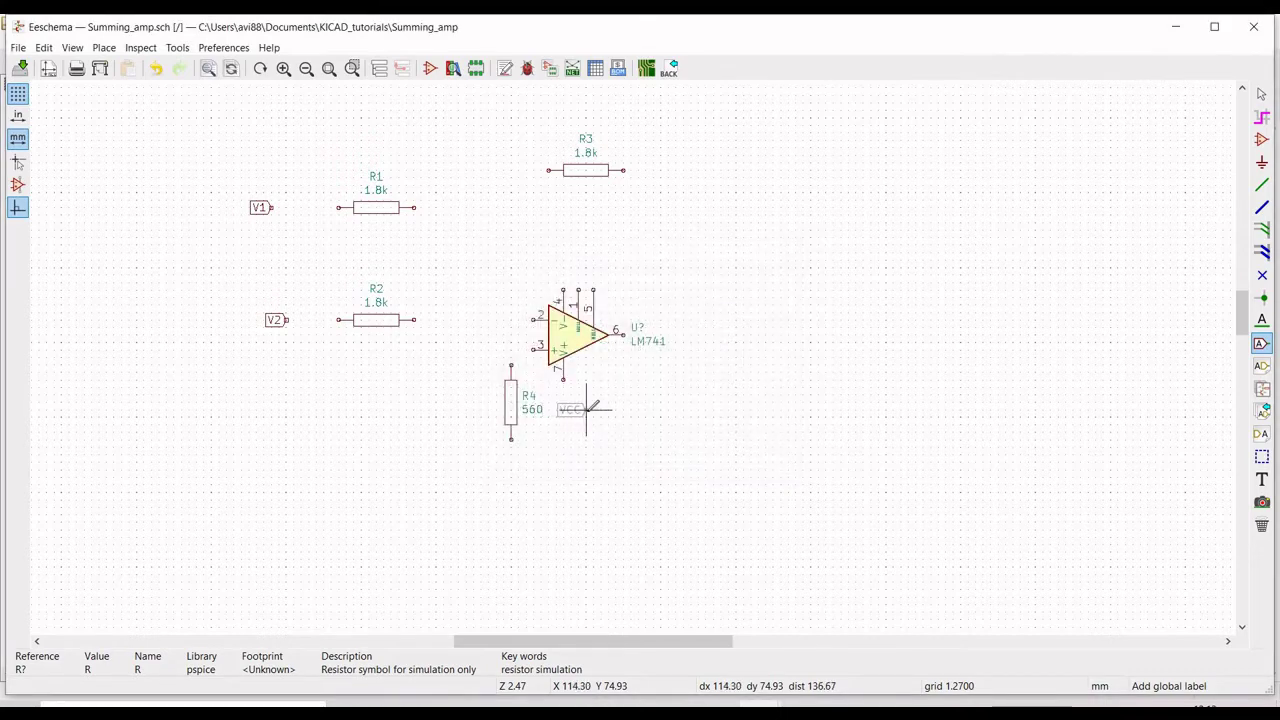
left_click(586, 409)
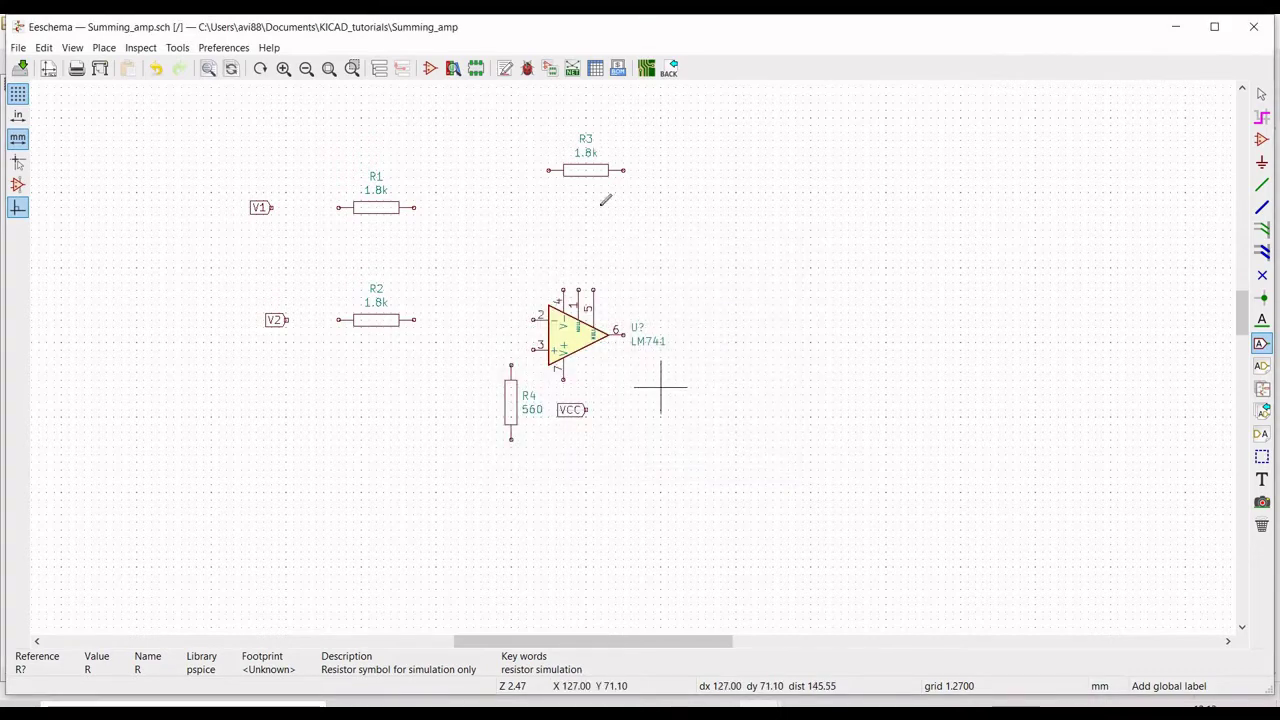
- Place an input global label VEE above the op-amp's pin 4 at about X 111, Y 48 mm
left_click(565, 256)
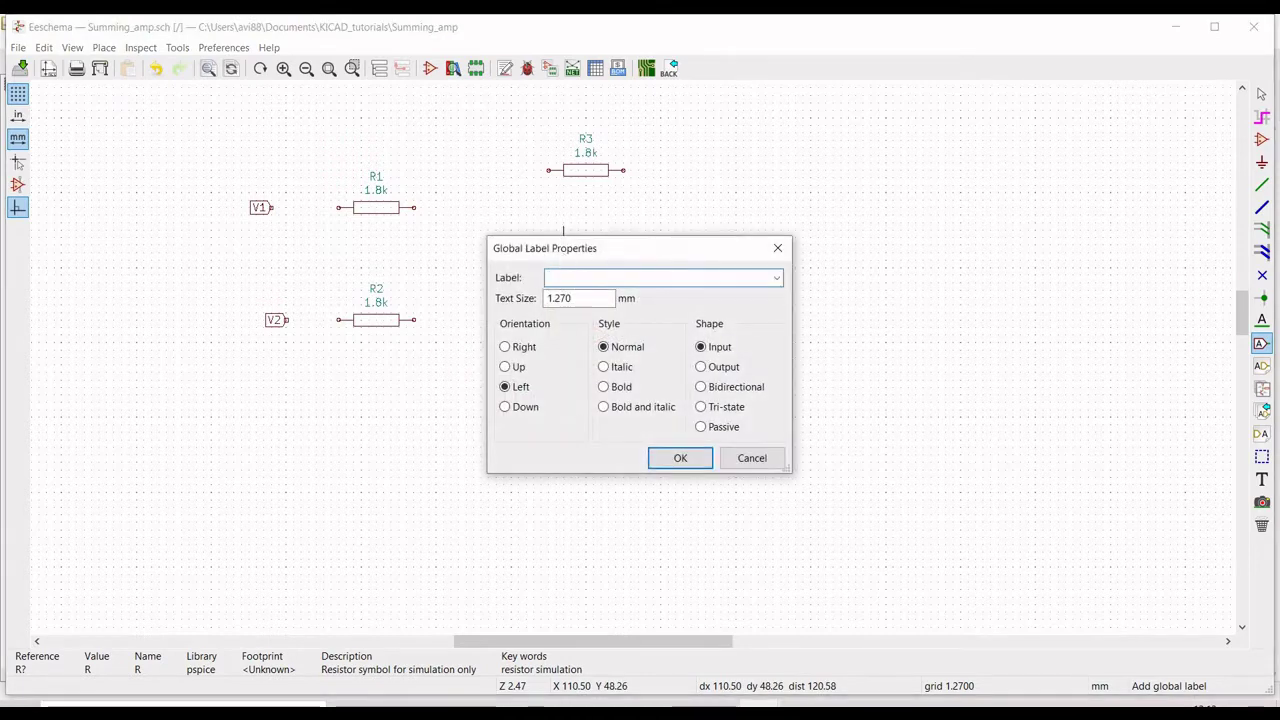
left_click(686, 456)
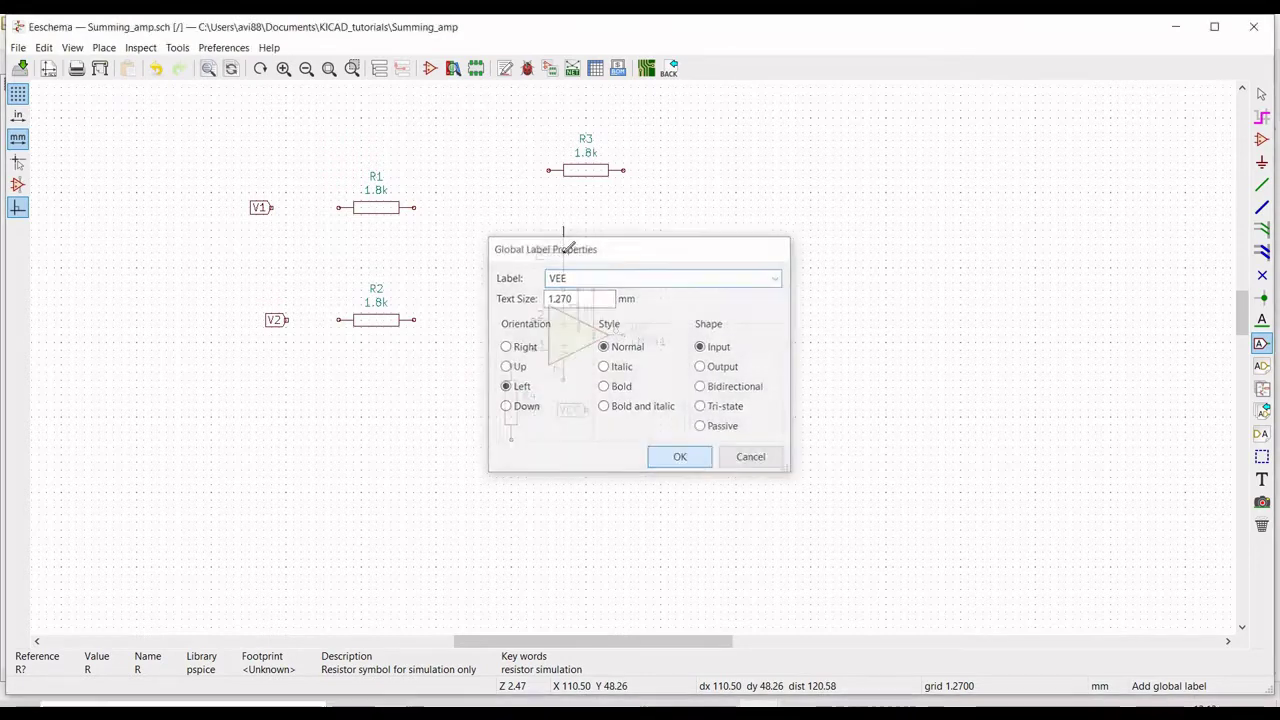
left_click(563, 252)
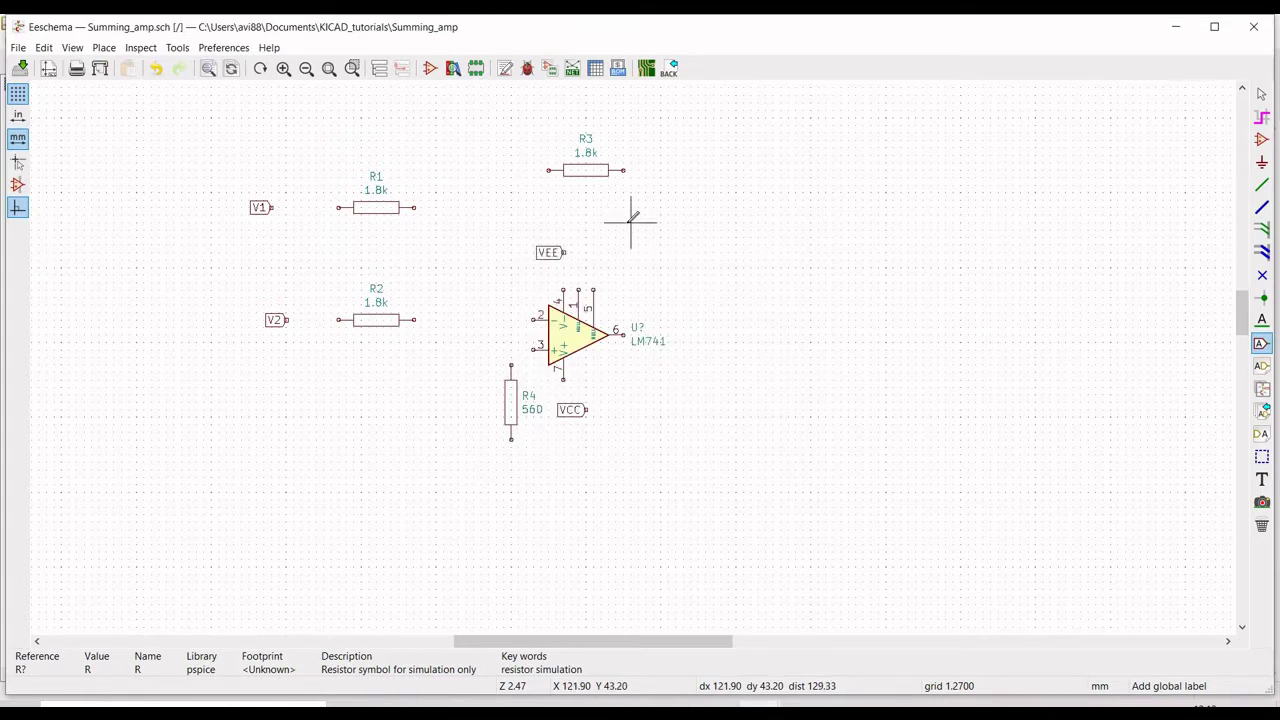
key("Escape")
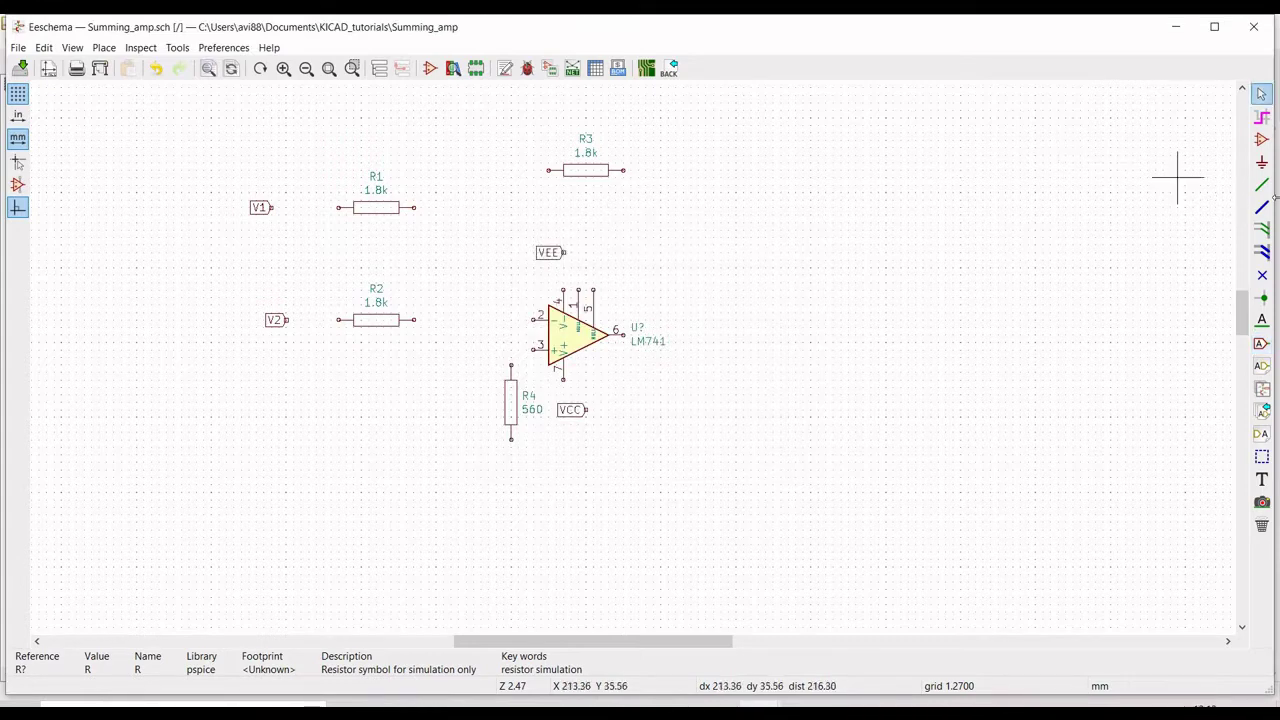
- Wire label V1 to R1's left end, and connect label V2 through R2 to the op-amp's pin 2
left_click(1262, 185)
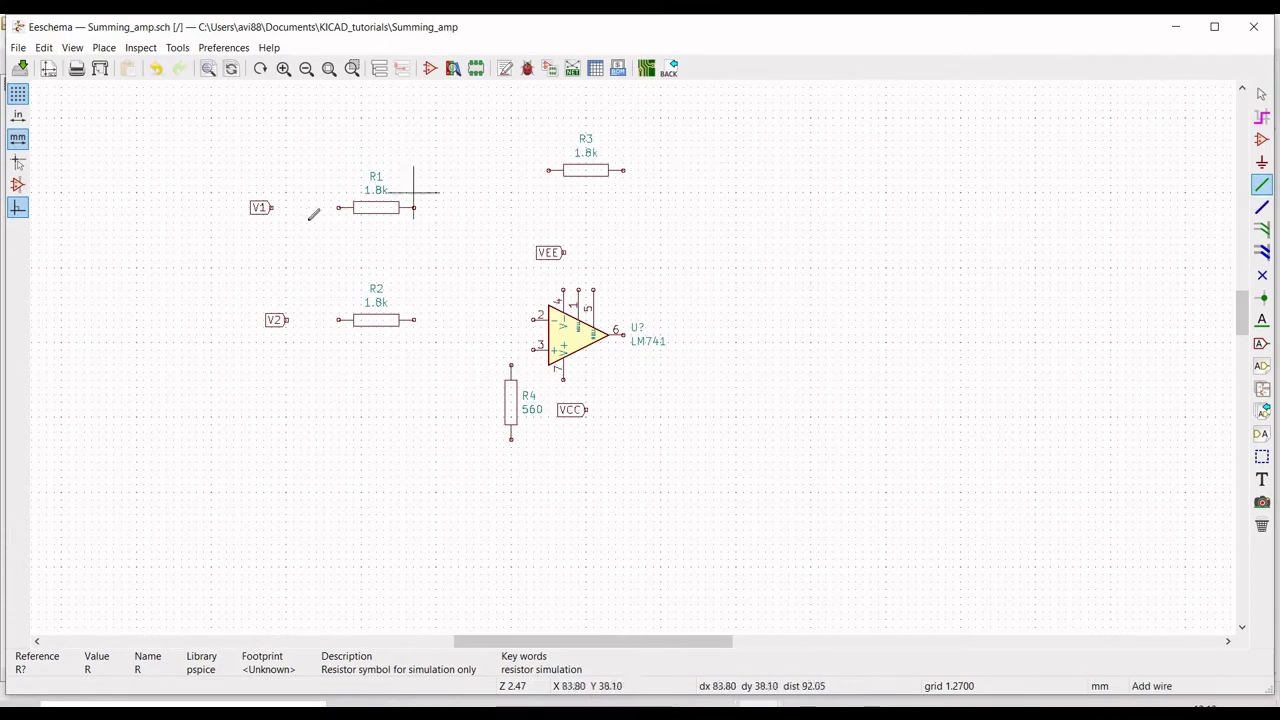
left_click(271, 207)
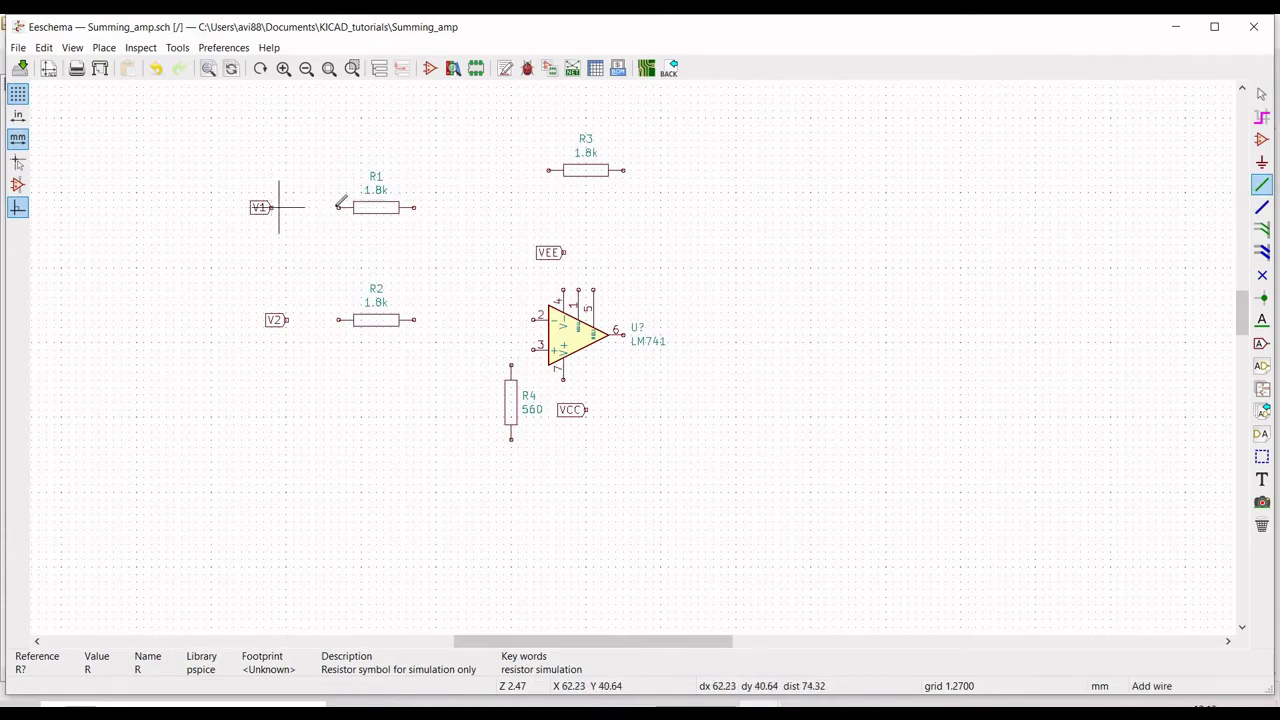
left_click(339, 207)
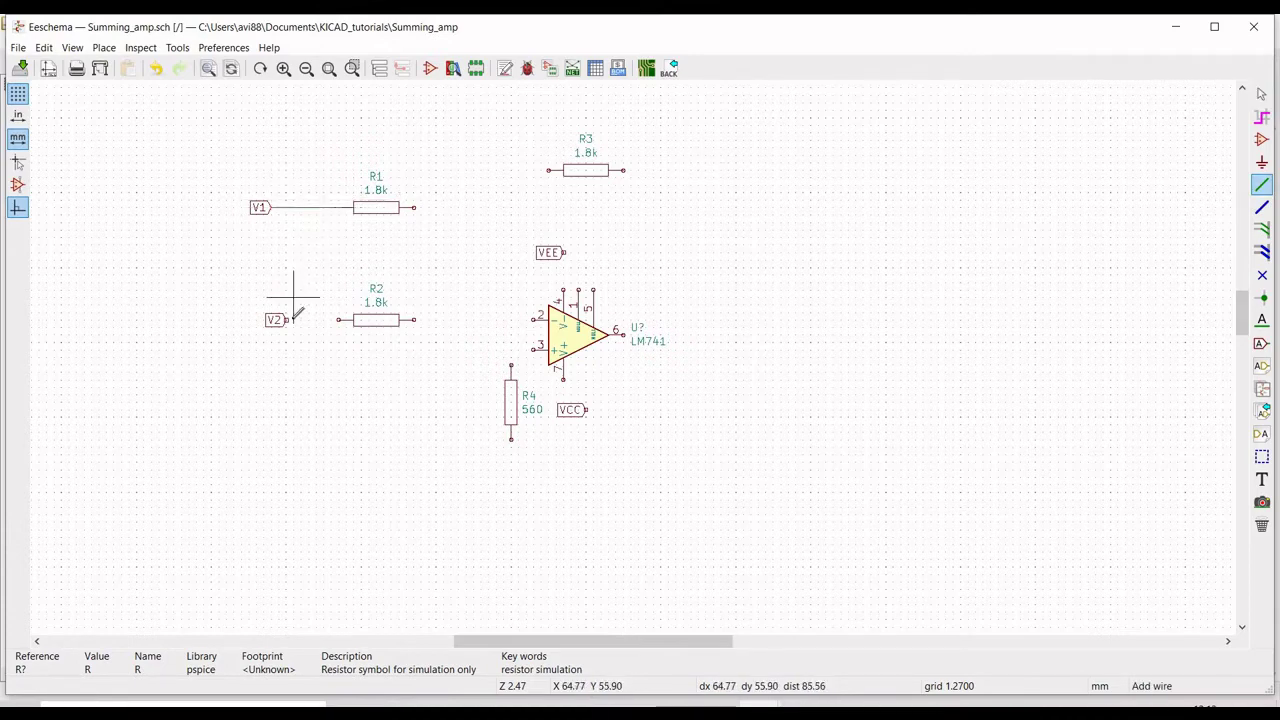
left_click(287, 319)
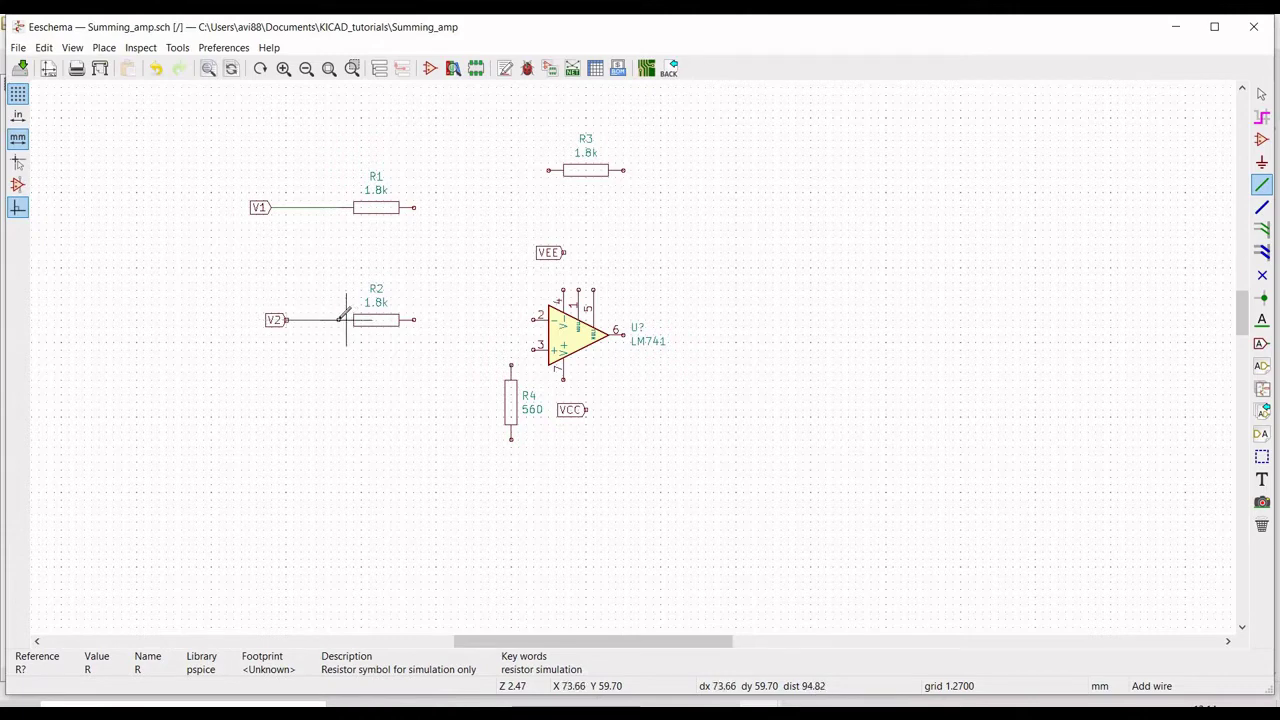
left_click(339, 319)
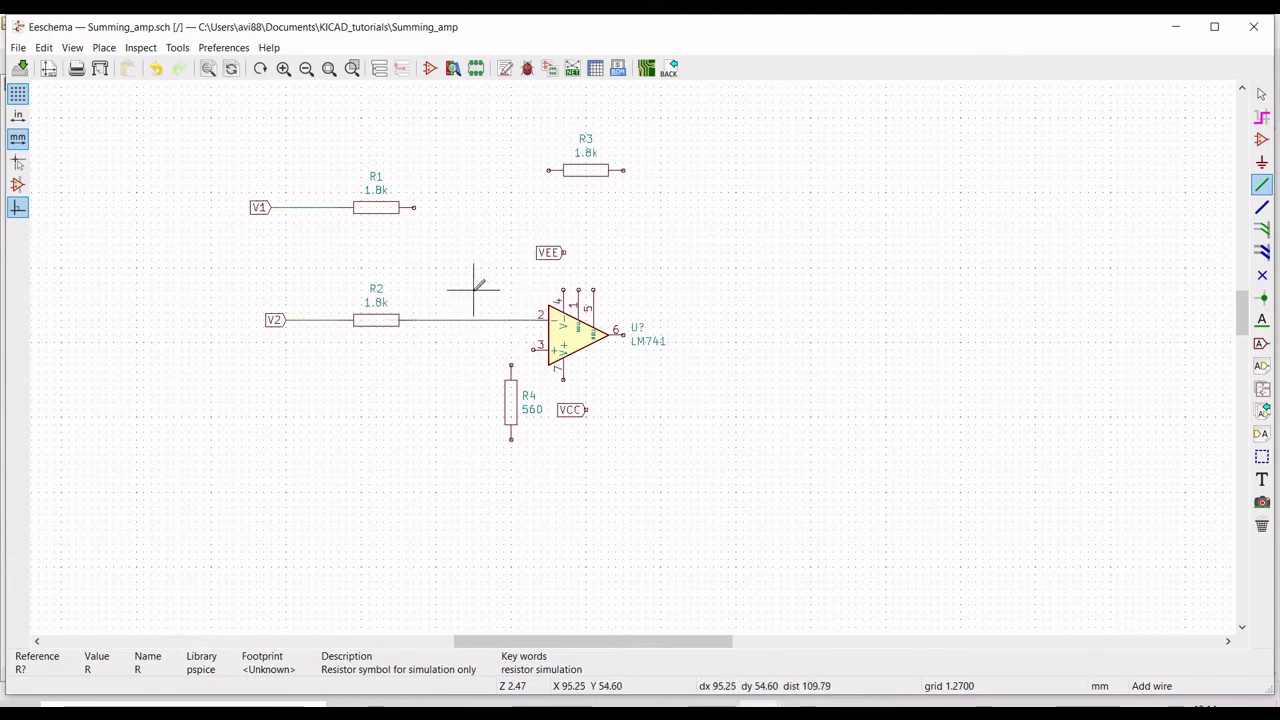
- Wire R1's right end down to the R2–pin 2 wire, and connect R3's left end to R1's right end
left_click(417, 231)
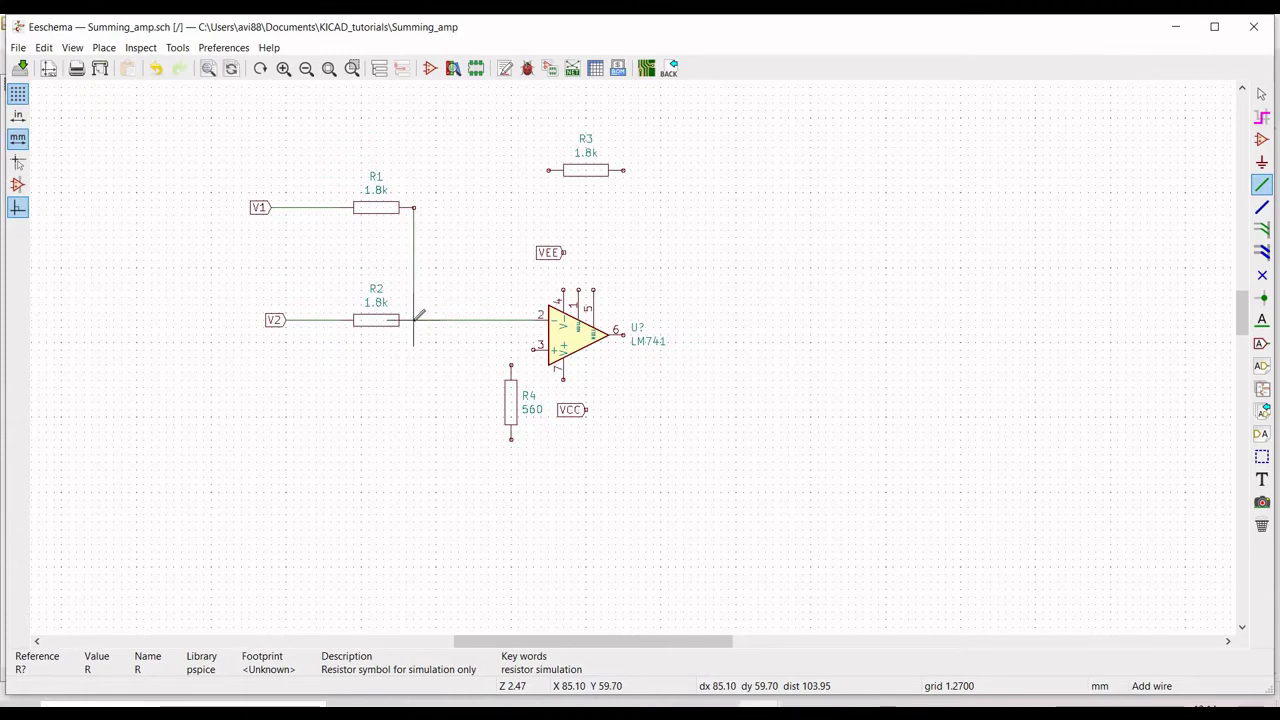
left_click(414, 319)
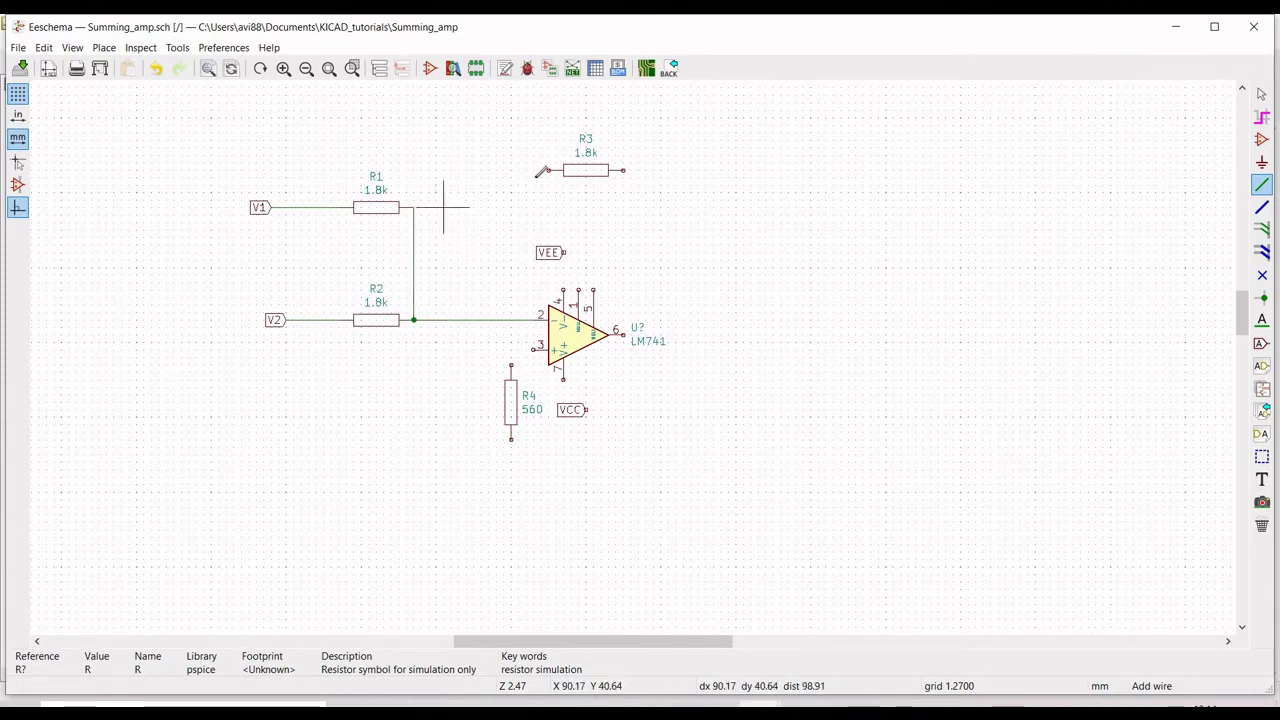
left_click(548, 170)
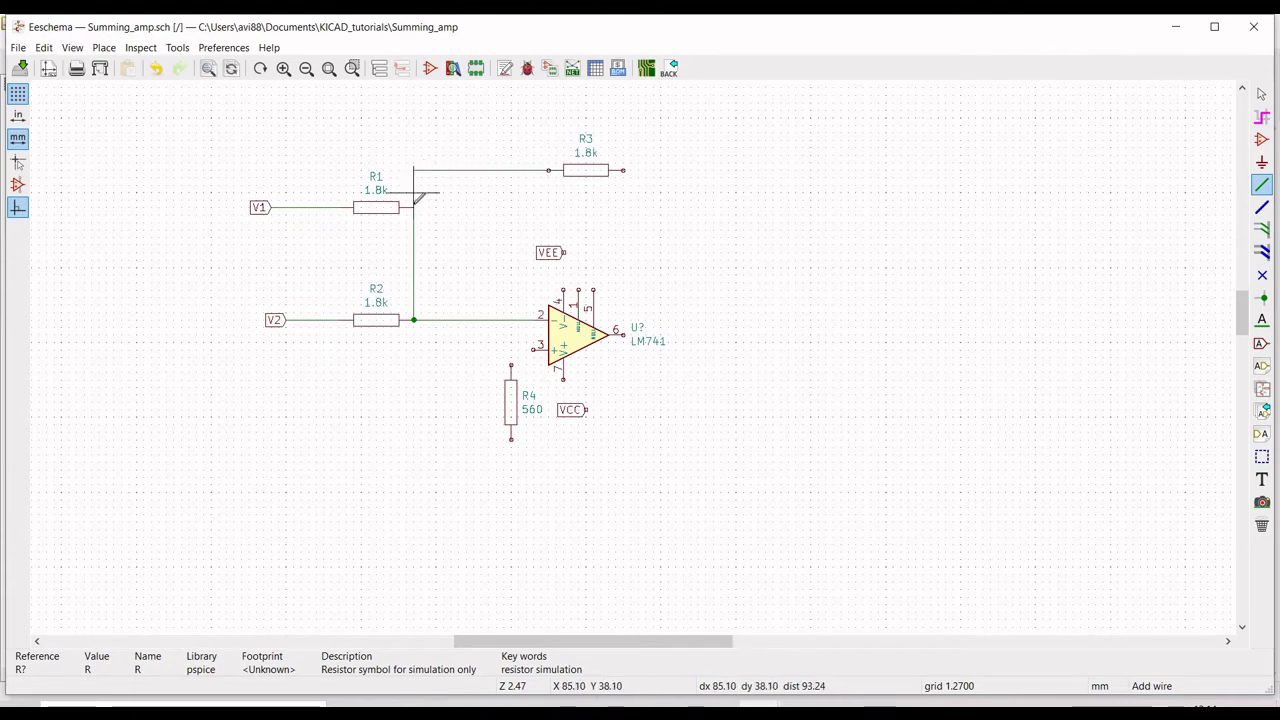
left_click(413, 207)
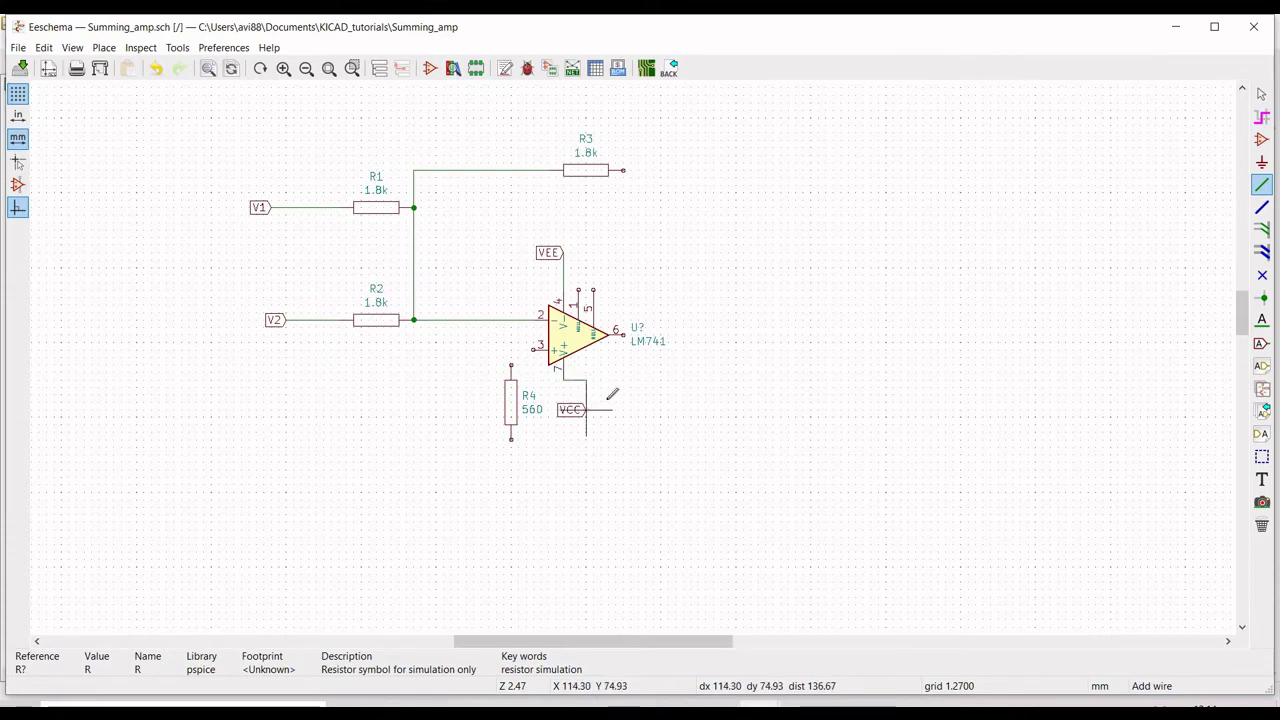
- Wire label VEE to the op-amp's pin 4 and label VCC to pin 7
left_click(585, 410)
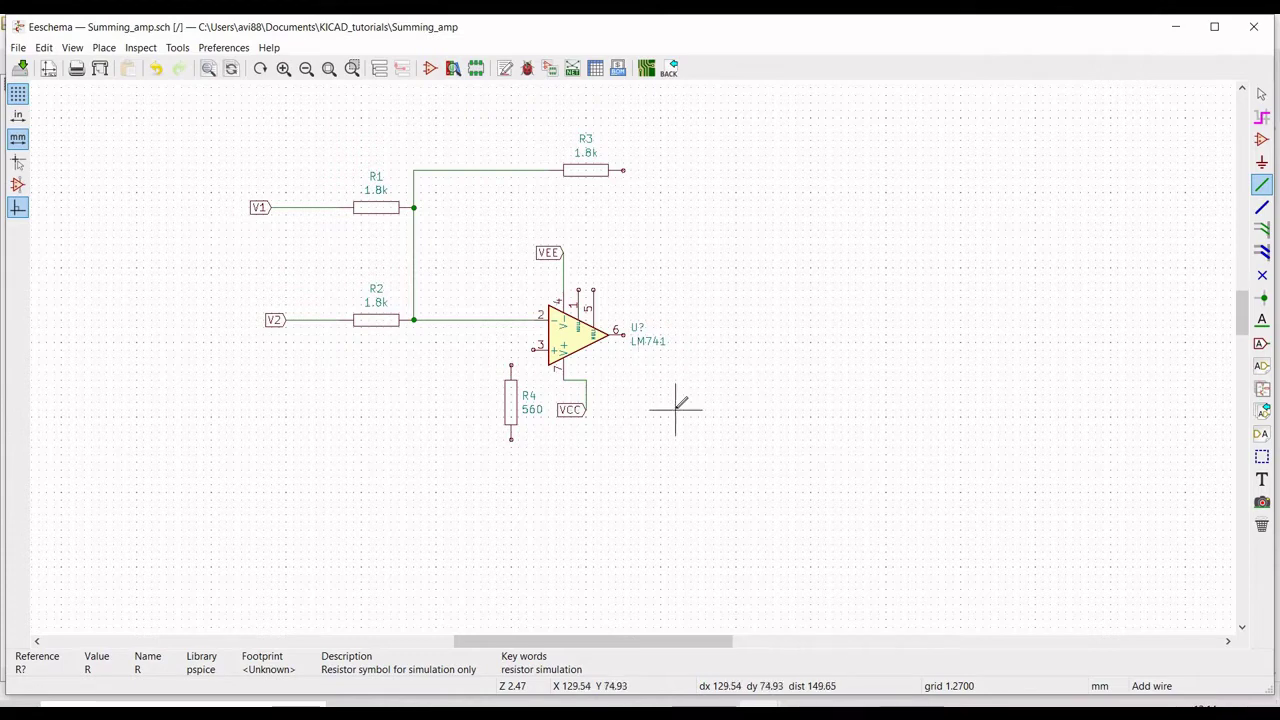
- Wire the op-amp's pin 3 to the upper end of R4
left_click(532, 349)
left_click(511, 380)
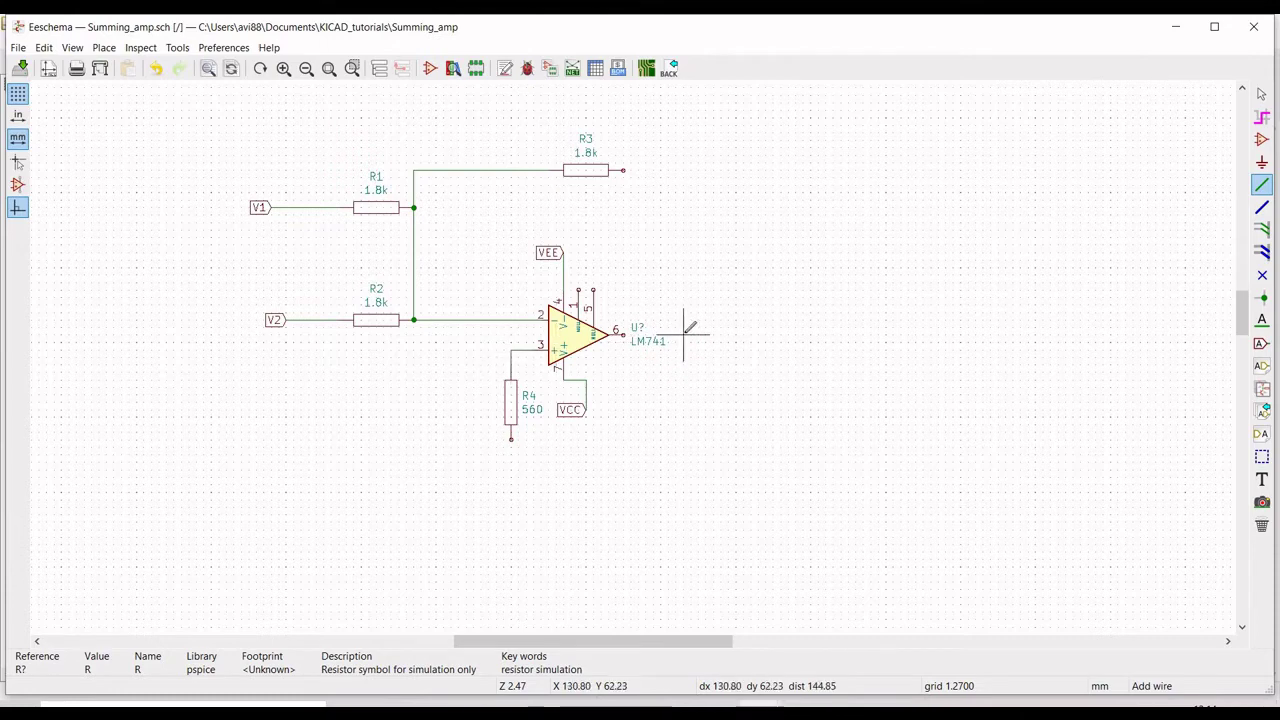
key("Escape")
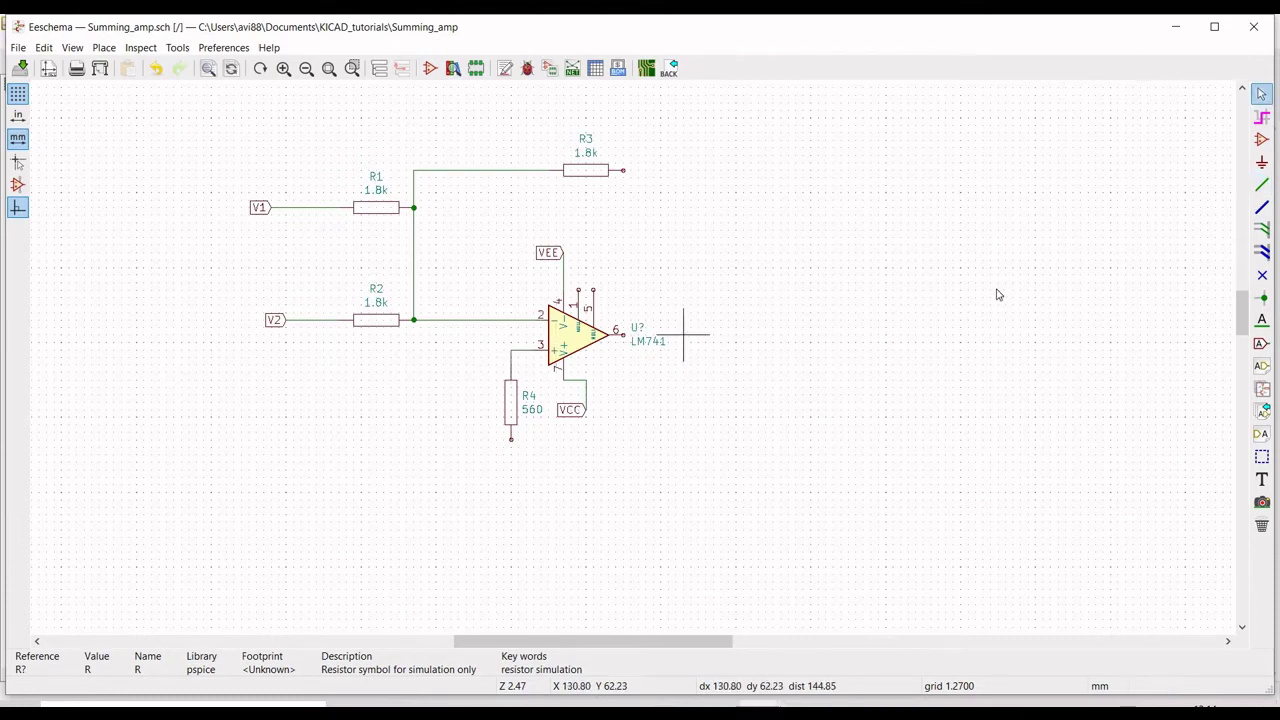
- Place a GND symbol from the power library below R4 at about X 102, Y 85 mm
left_click(1262, 162)
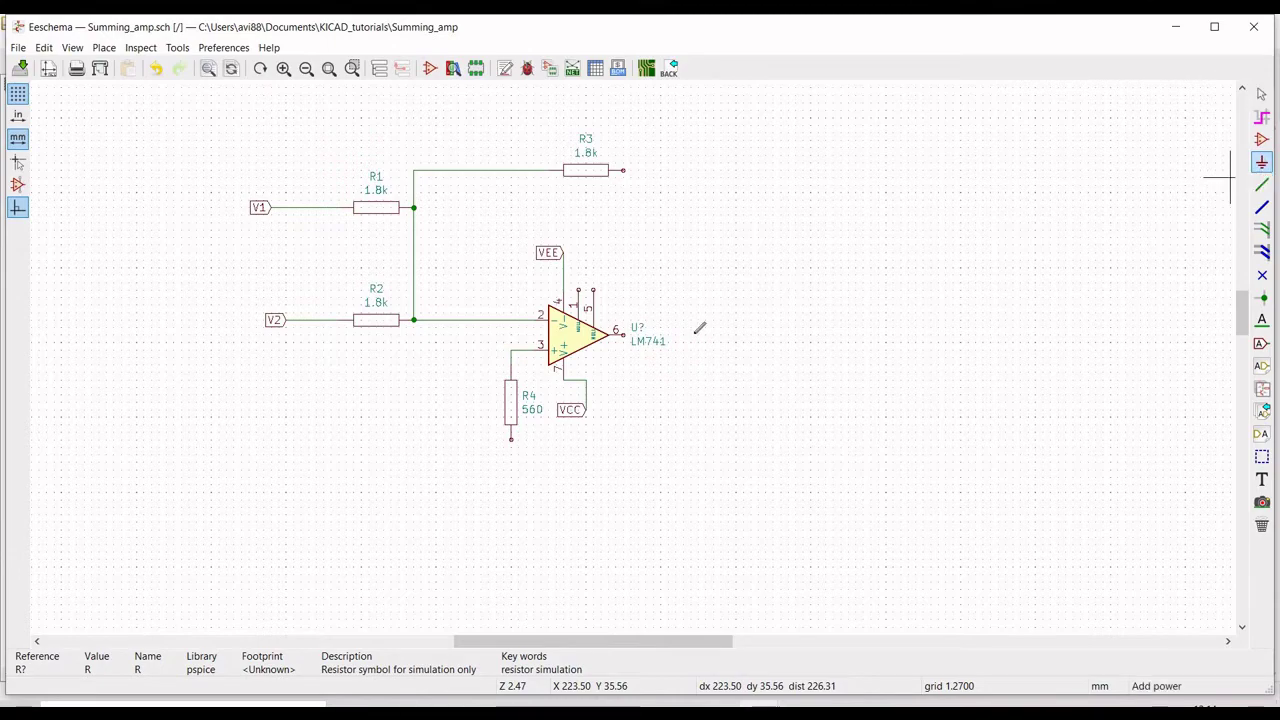
left_click(511, 469)
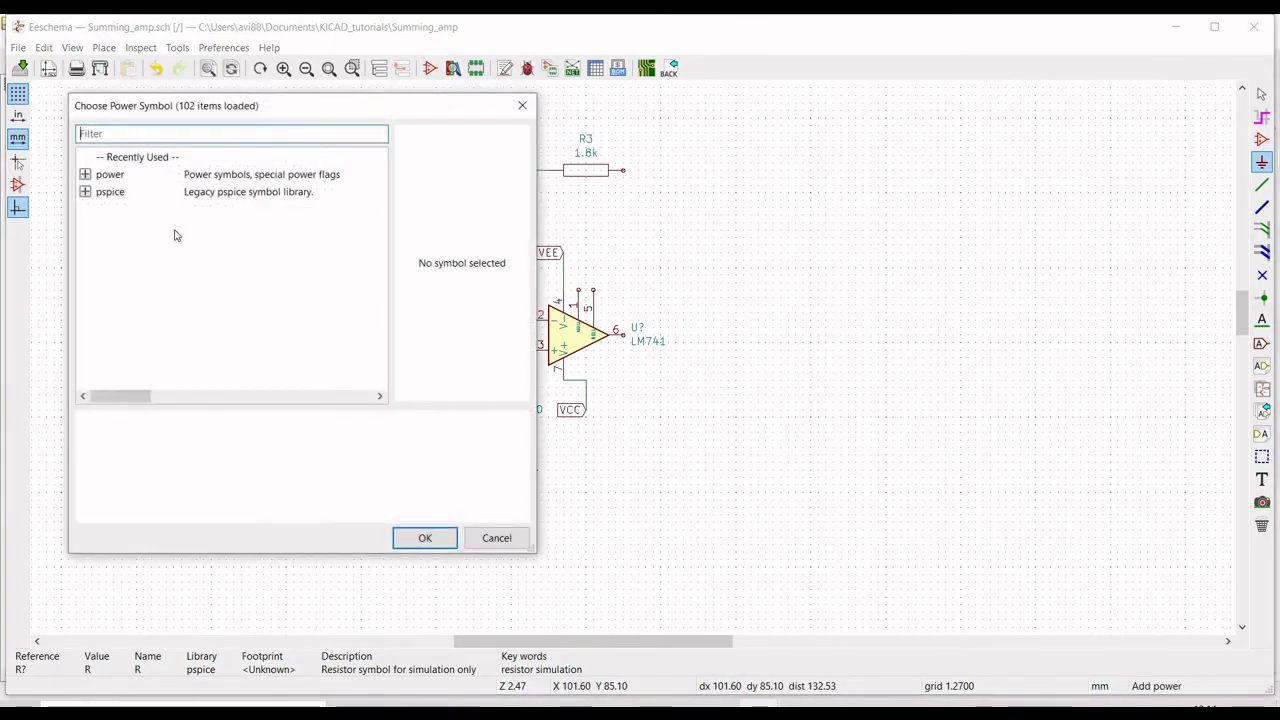
left_click(86, 174)
scroll(229, 249, "down", 8)
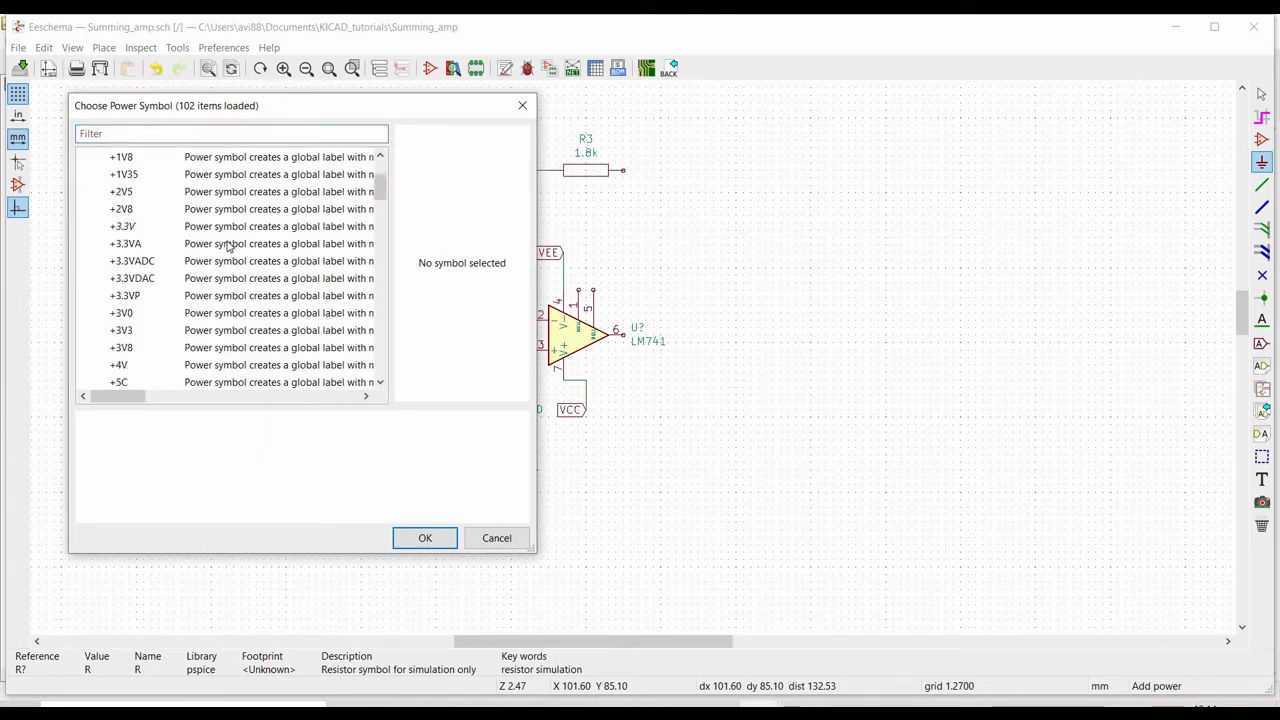
scroll(225, 252, "down", 10)
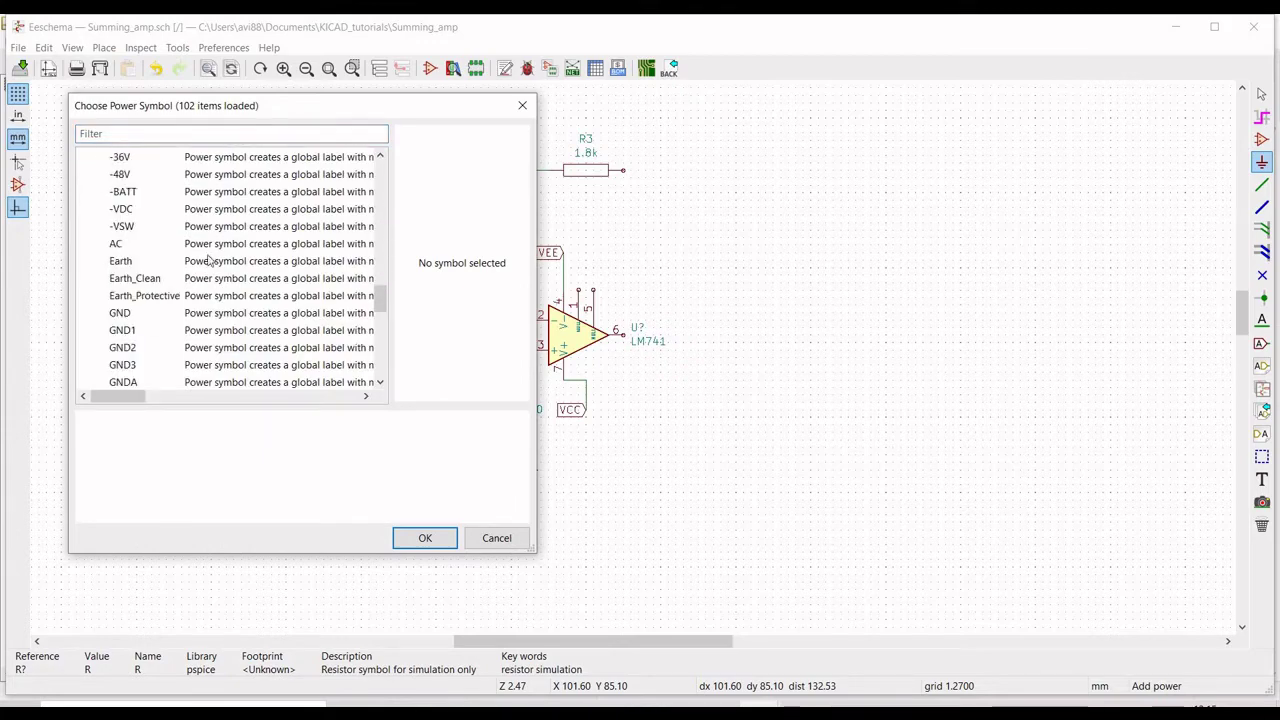
left_click(200, 313)
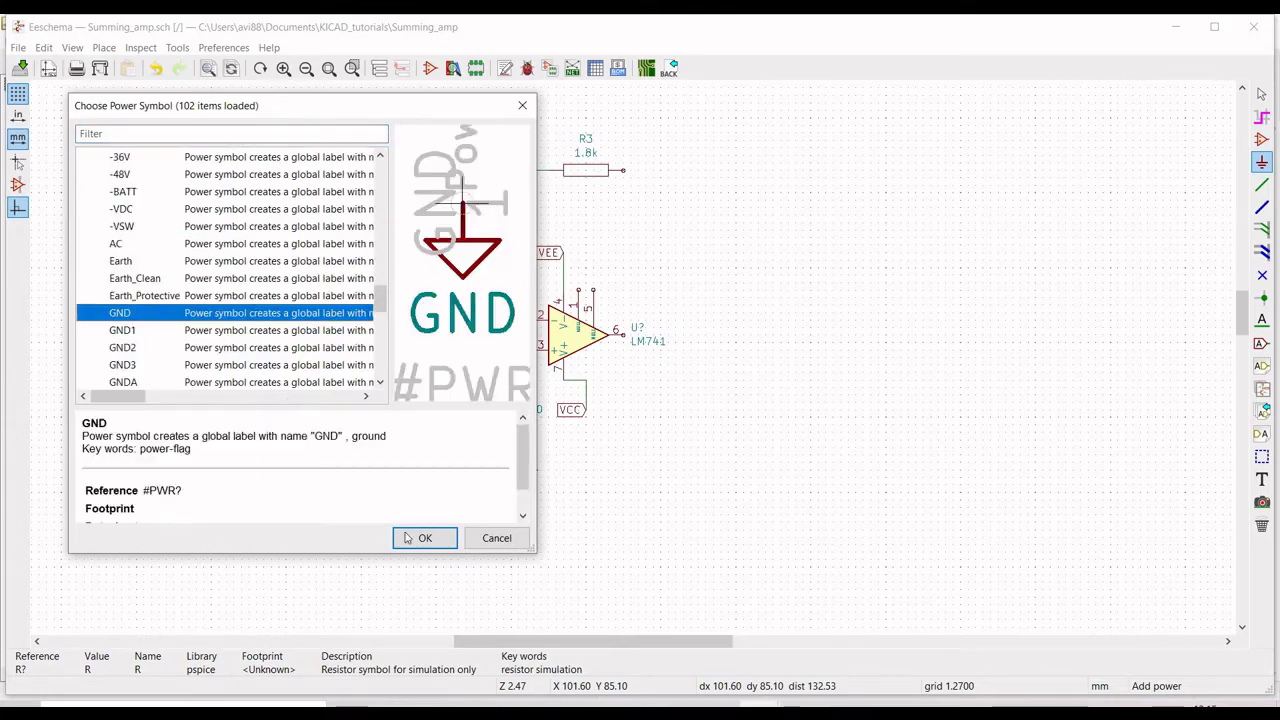
key("Return")
left_click(511, 469)
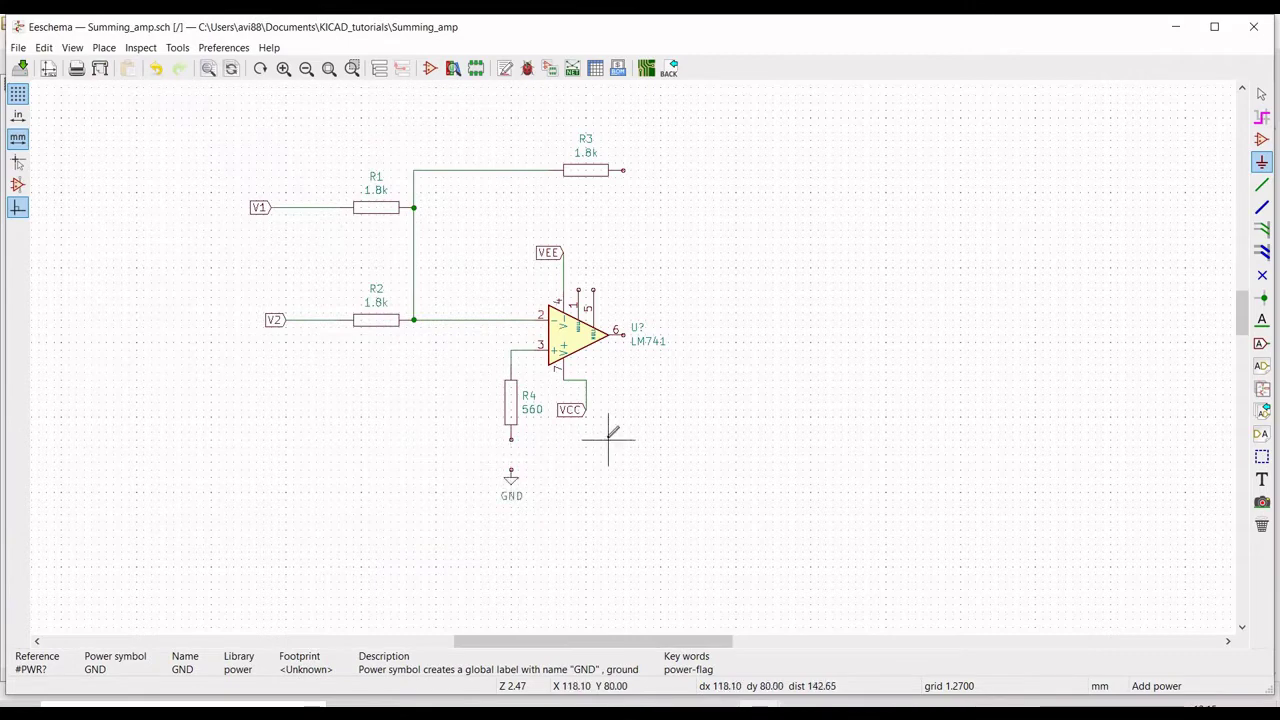
- Wire R4's lower end to the GND symbol
left_click(1262, 185)
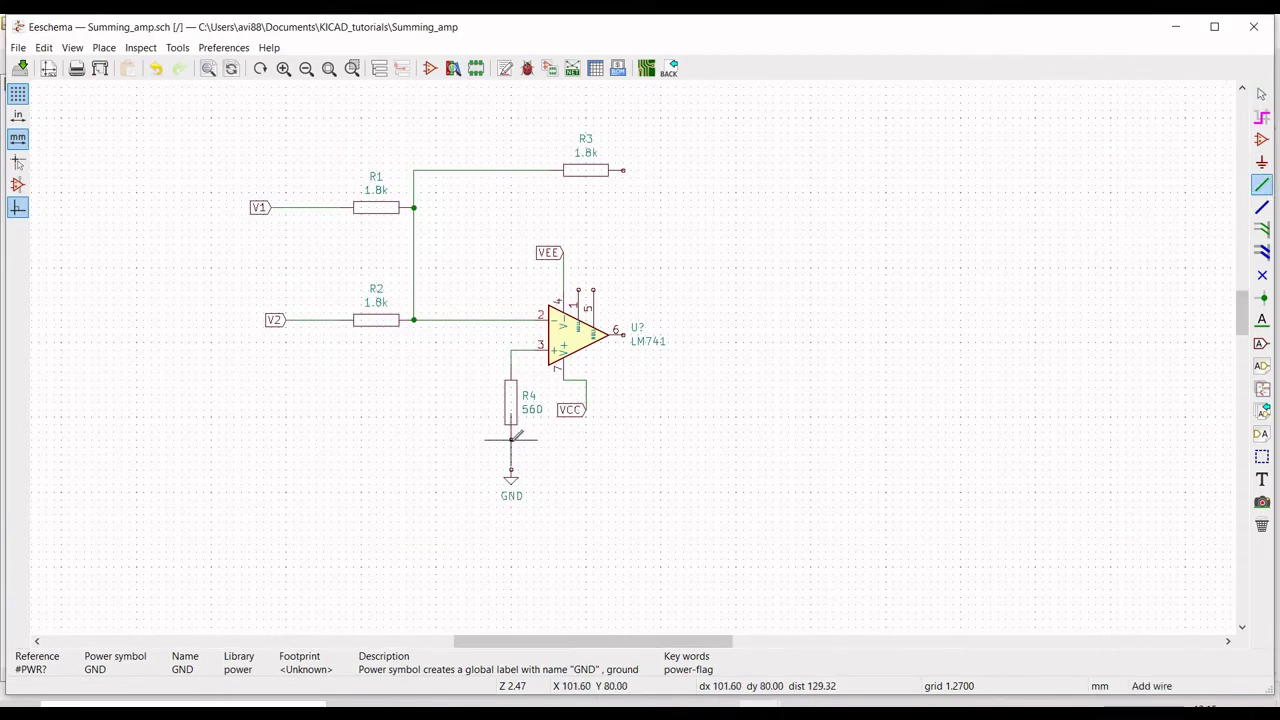
left_click(511, 437)
left_click(511, 469)
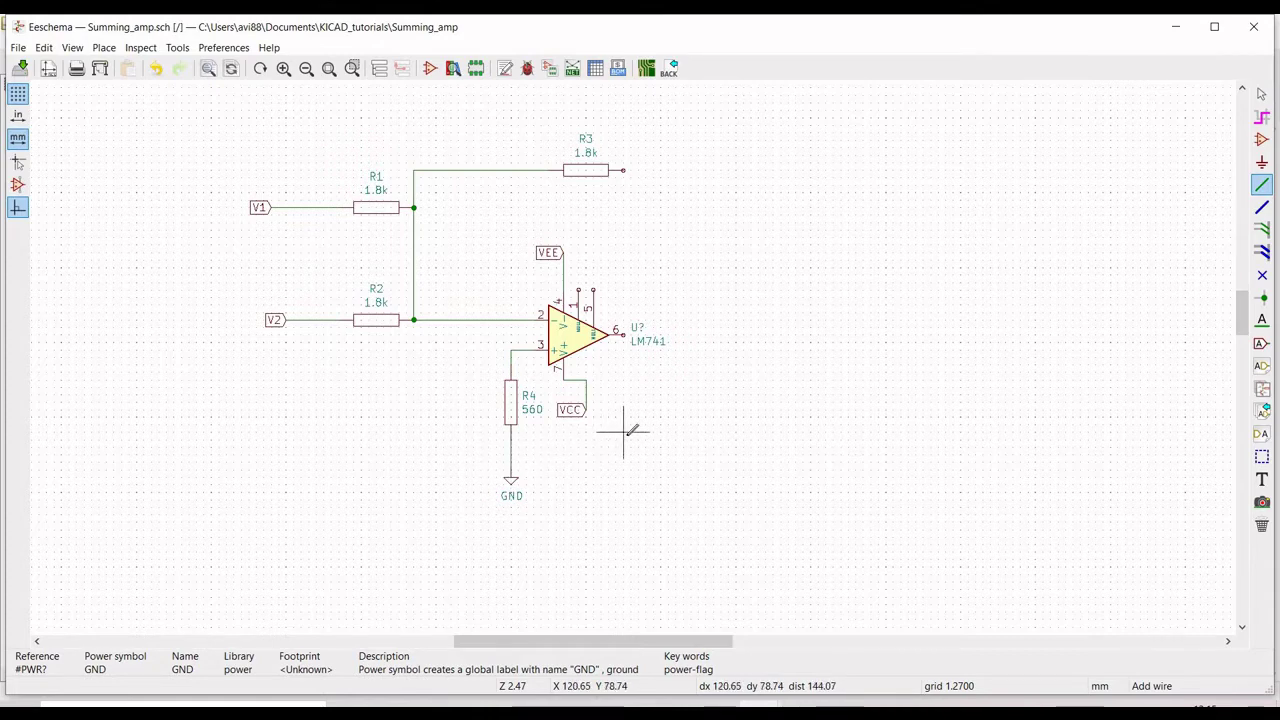
key("Escape")
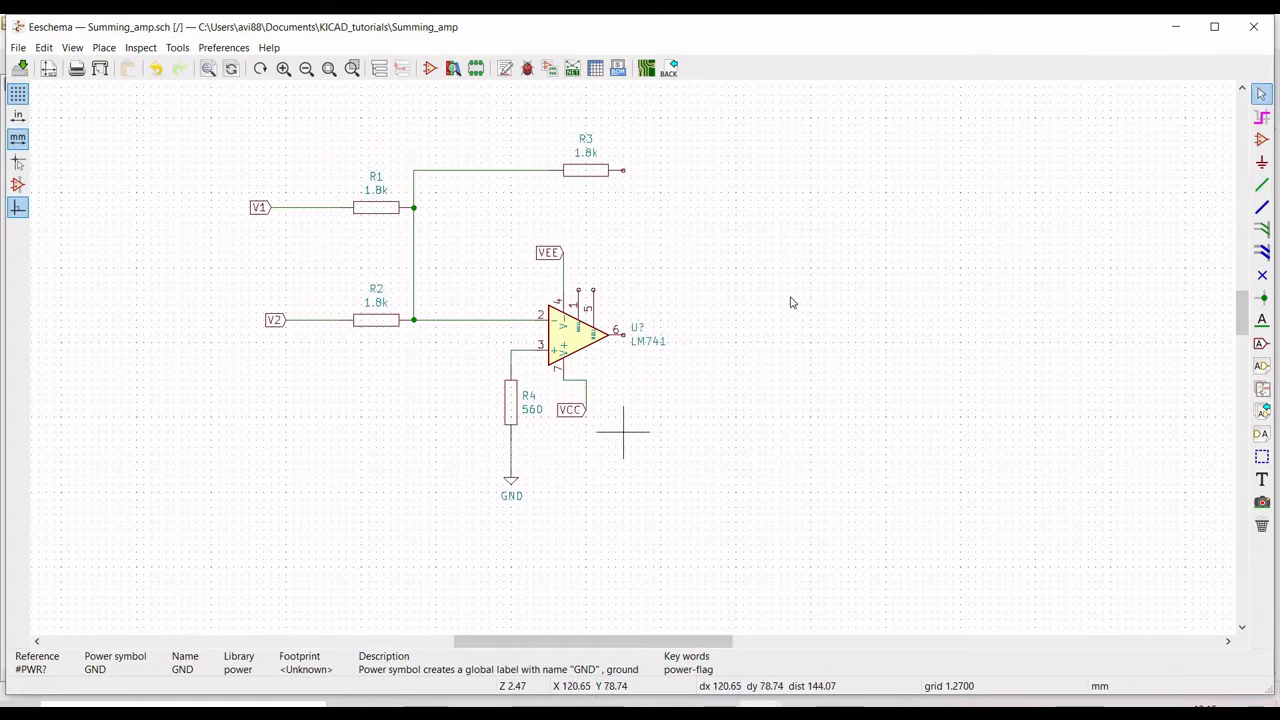
- Wire the op-amp's output pin 6 up and around to R3's right end
left_click(1261, 186)
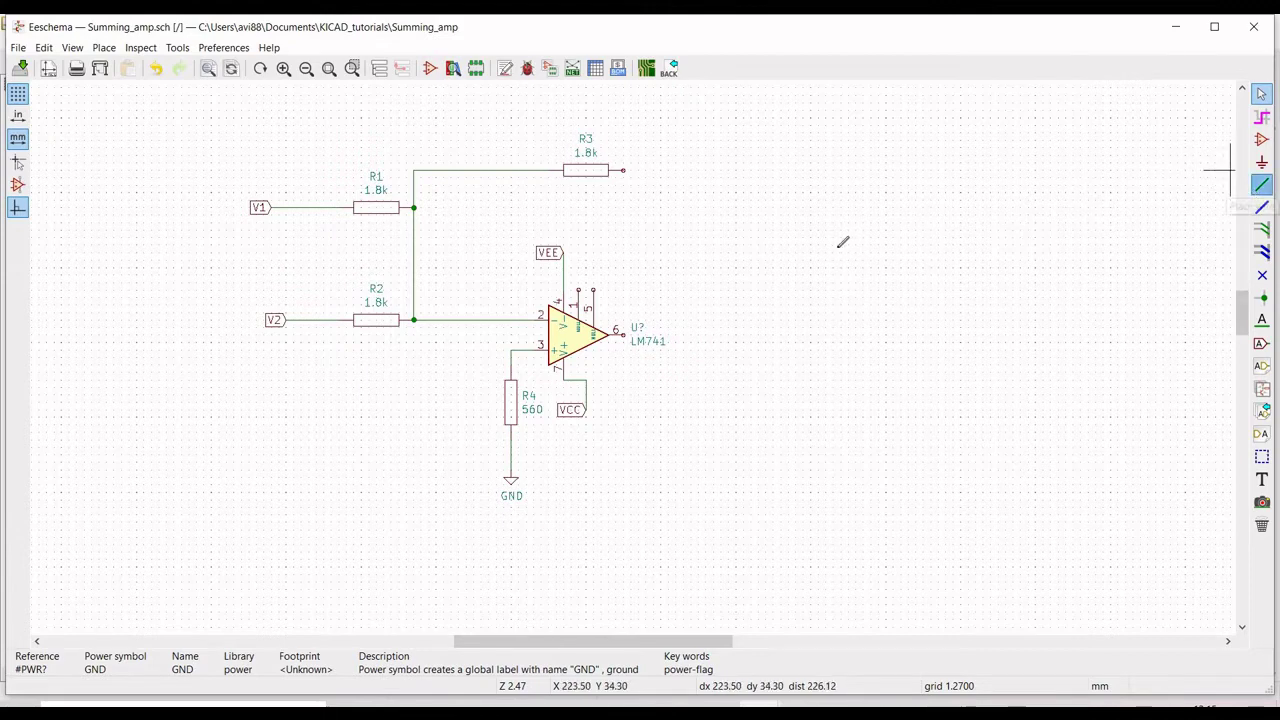
left_click(624, 334)
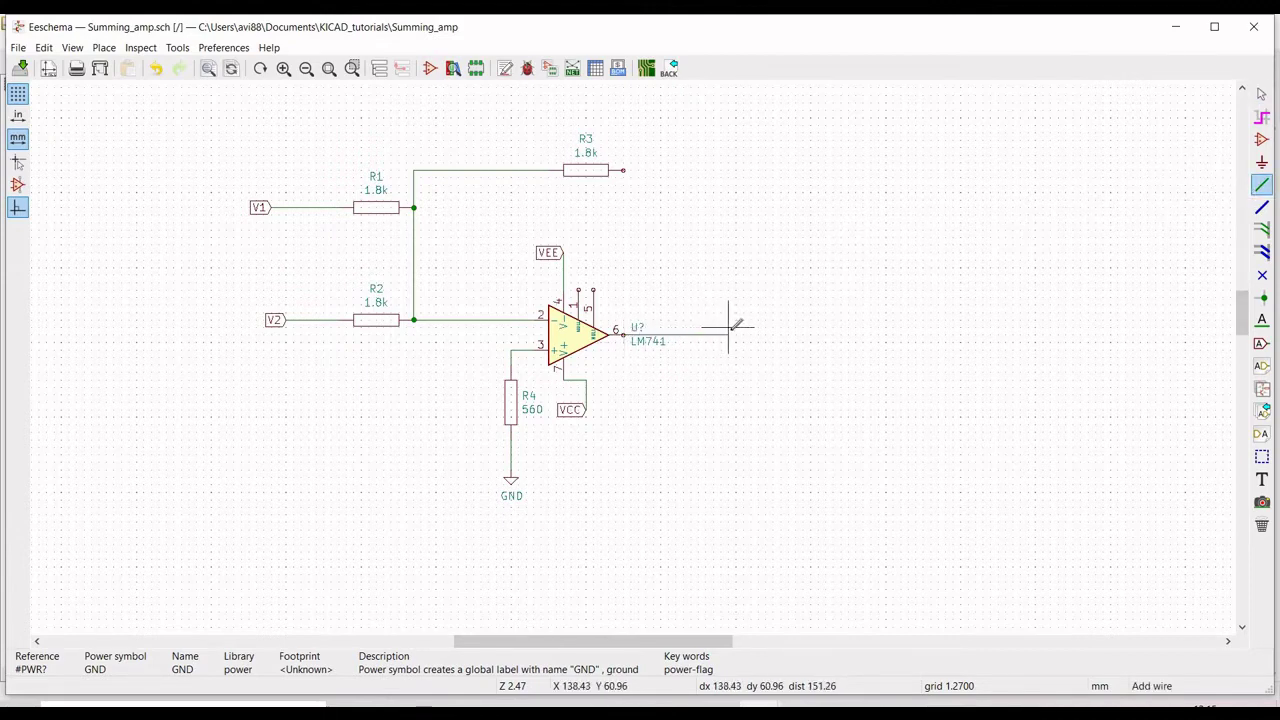
left_click(737, 332)
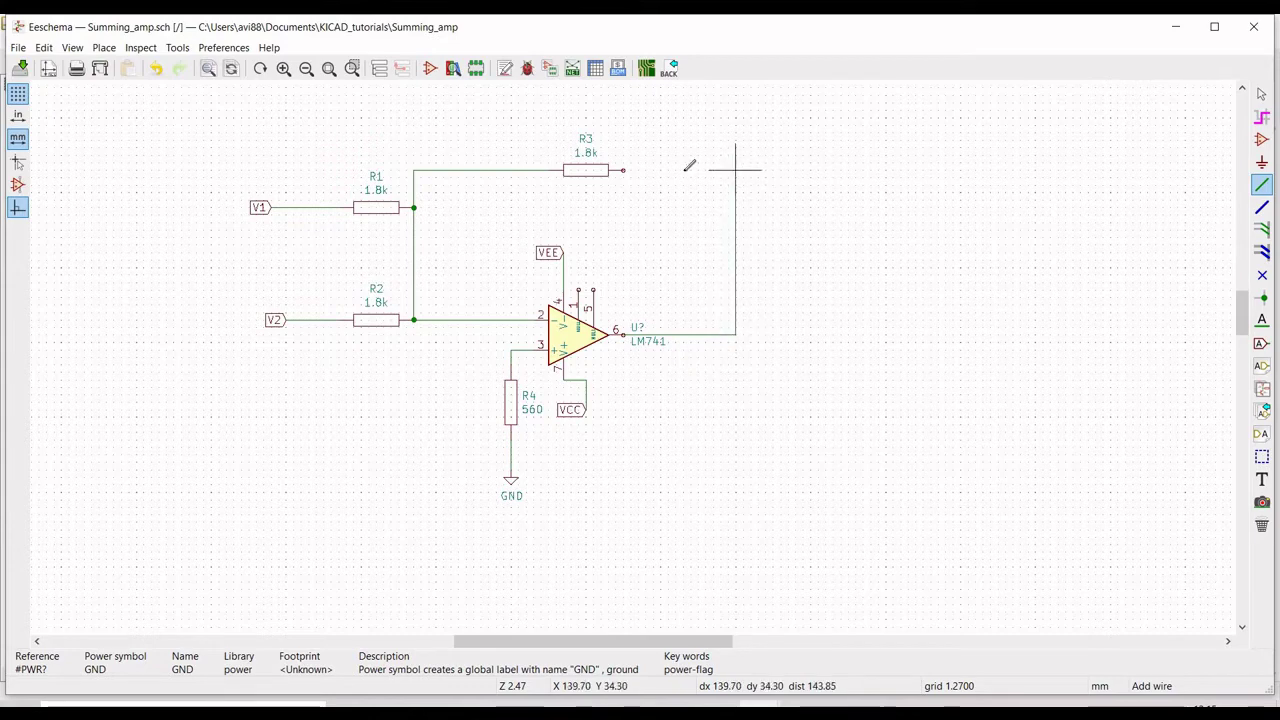
left_click(646, 168)
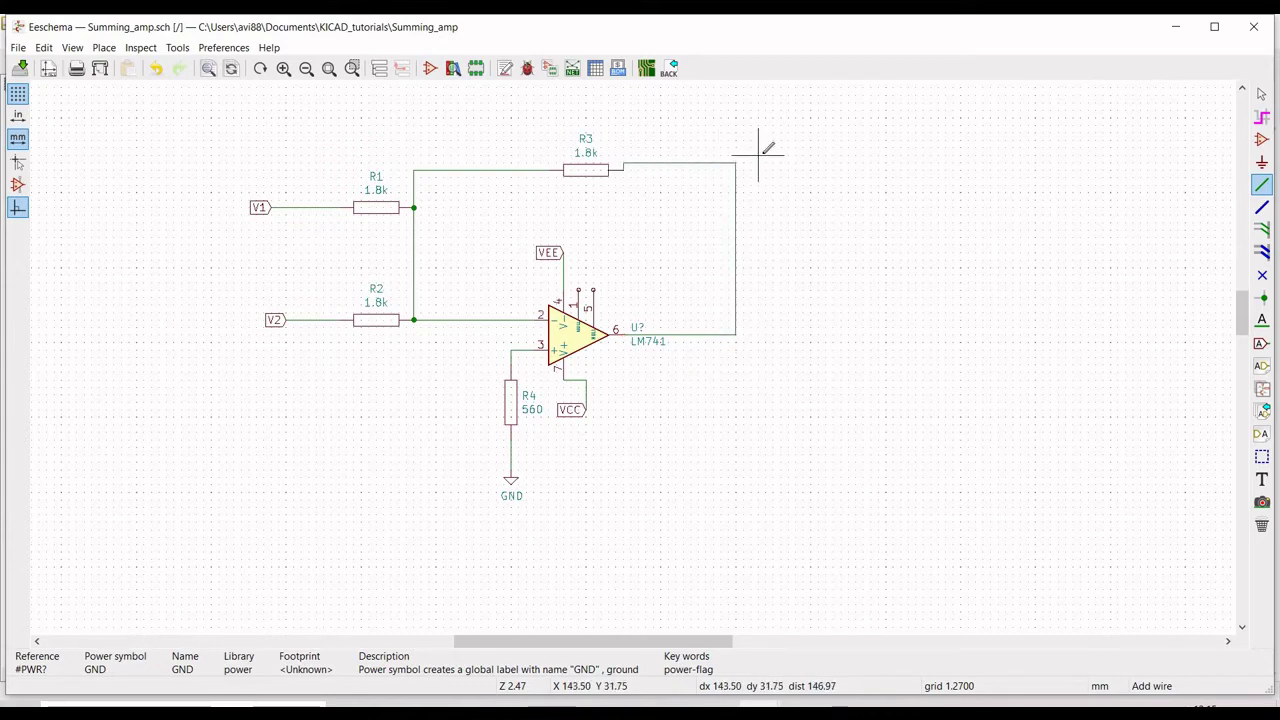
key("Escape")
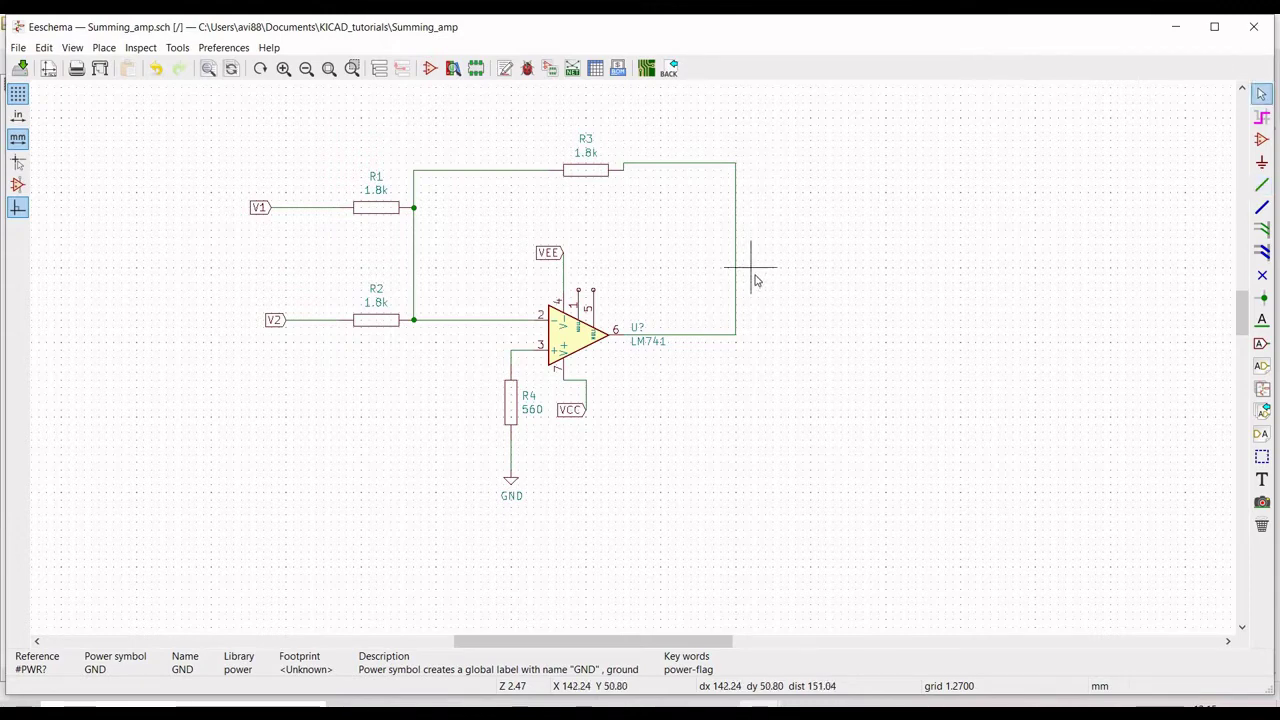
- Add no-connect flags to the op-amp's unused pins 1 and 5
left_click(1263, 275)
left_click(578, 290)
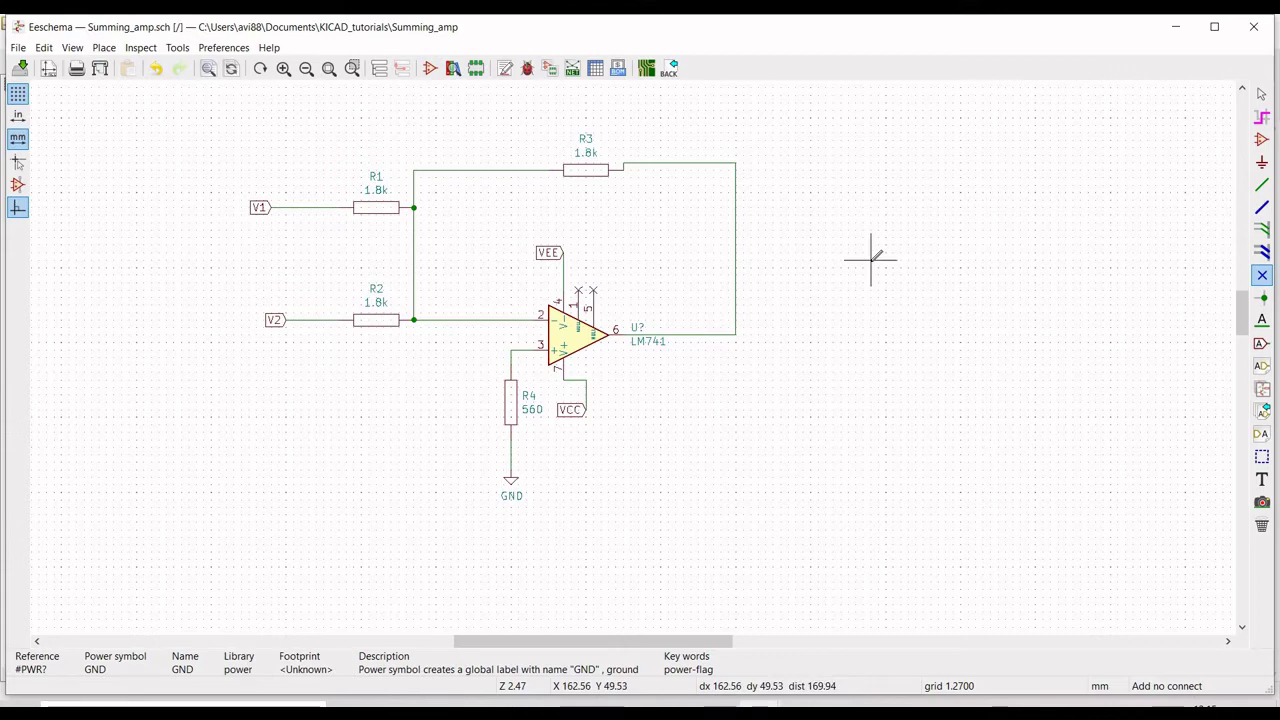
key("Escape")
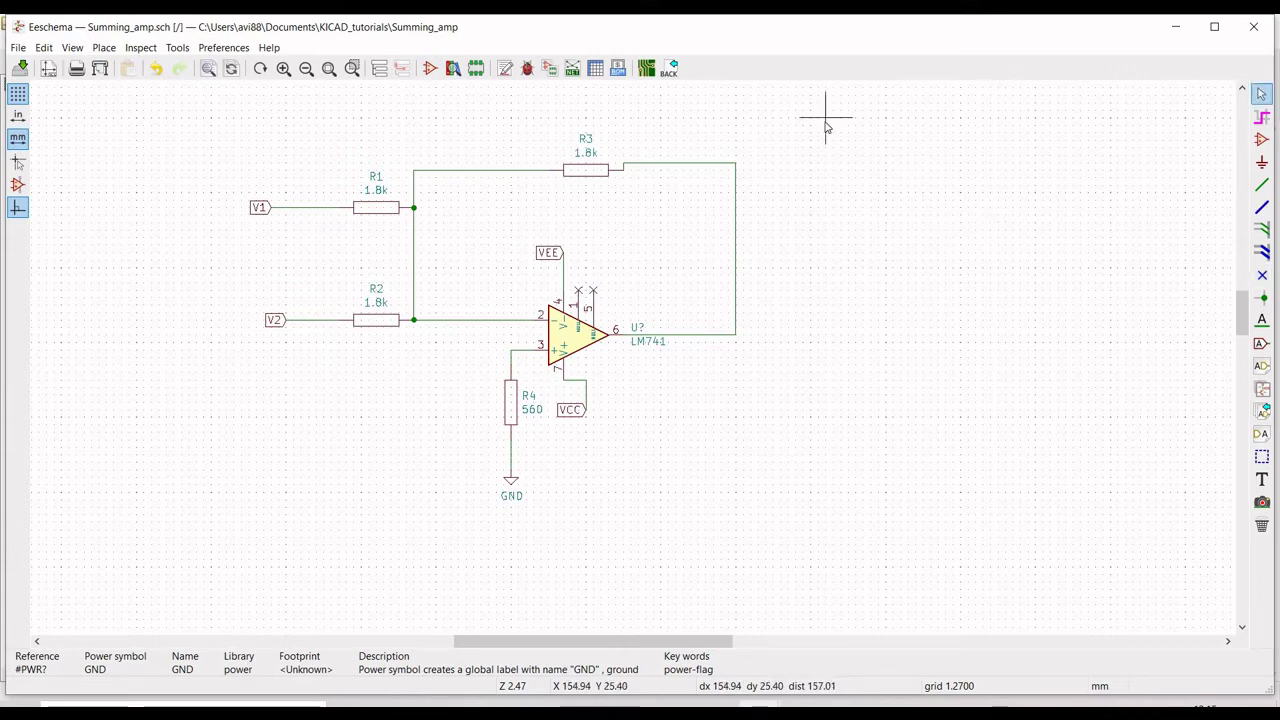
- Place a VSOURCE symbol from the pspice library to the right of the amplifier circuit at about X 166, Y 32 mm
left_click(1261, 142)
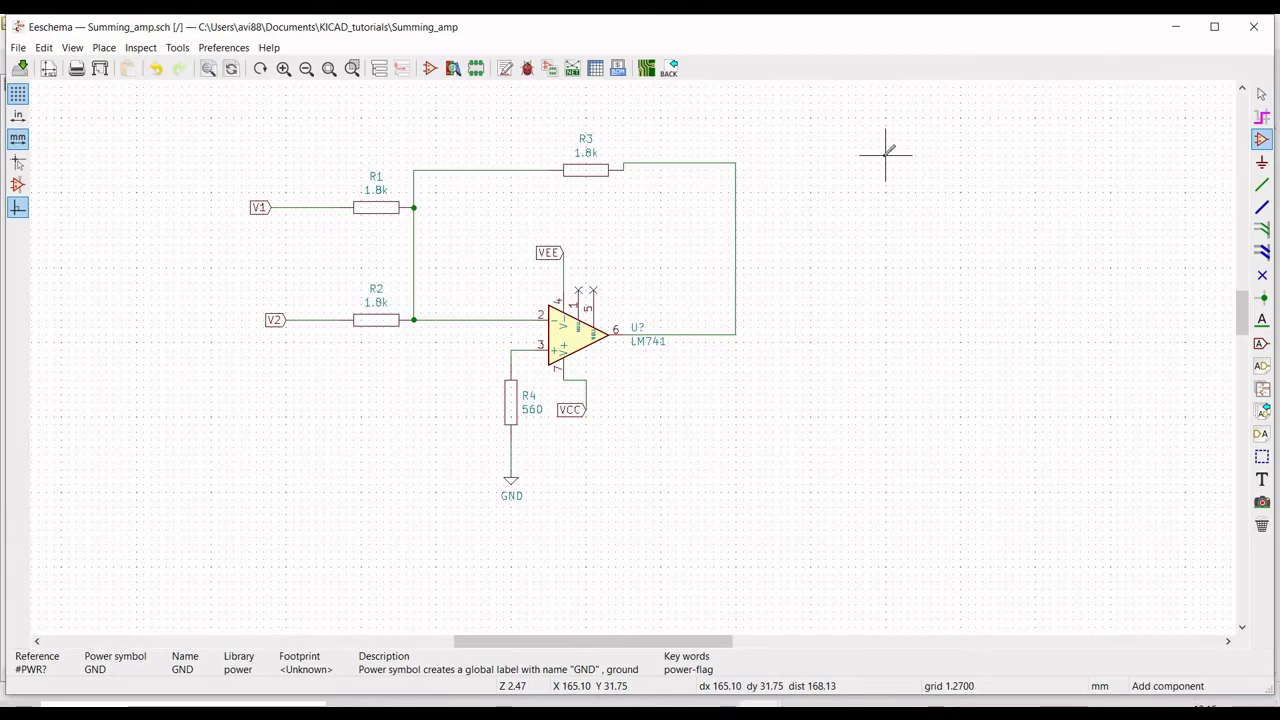
left_click(885, 153)
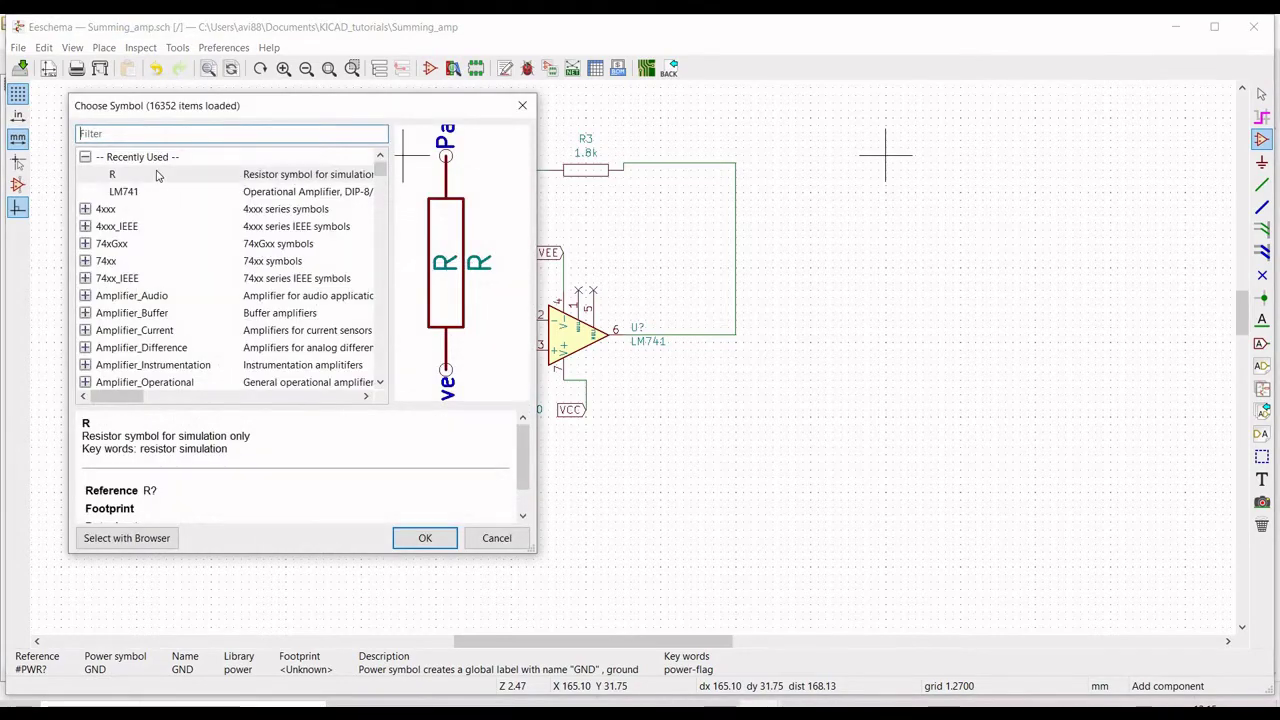
type("ps")
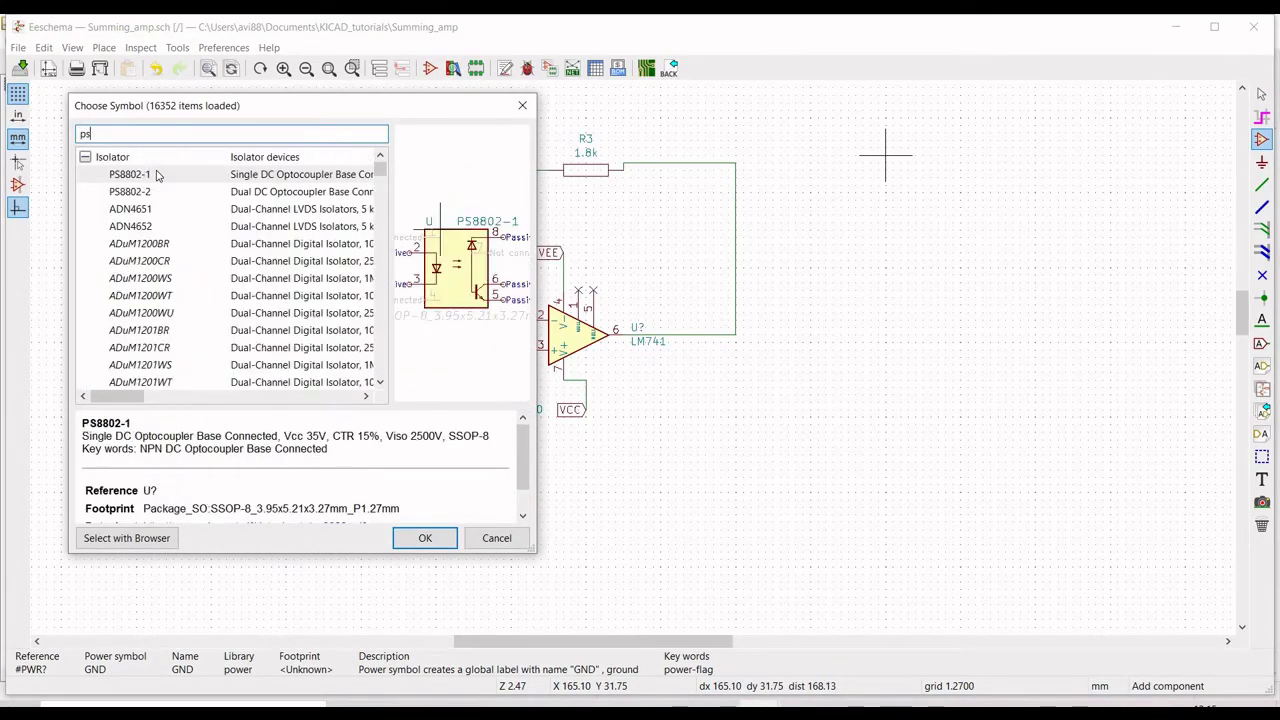
type("p")
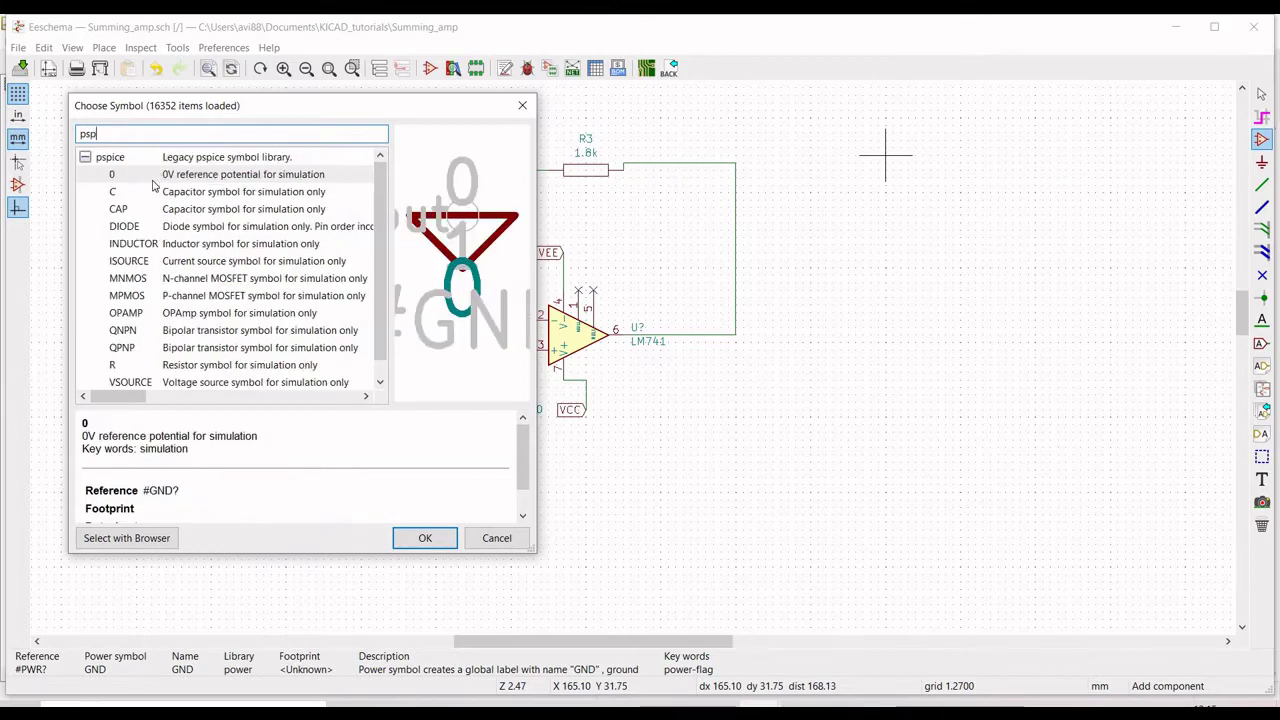
left_click(212, 382)
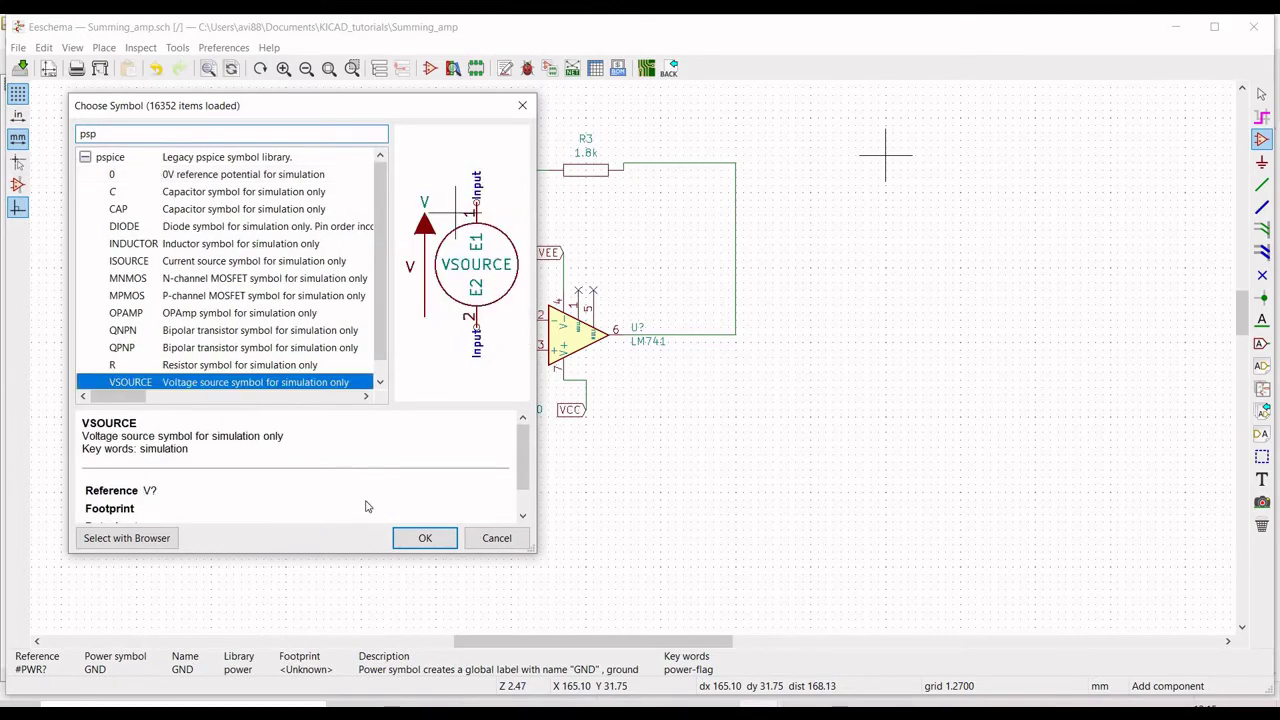
left_click(424, 538)
left_click(866, 220)
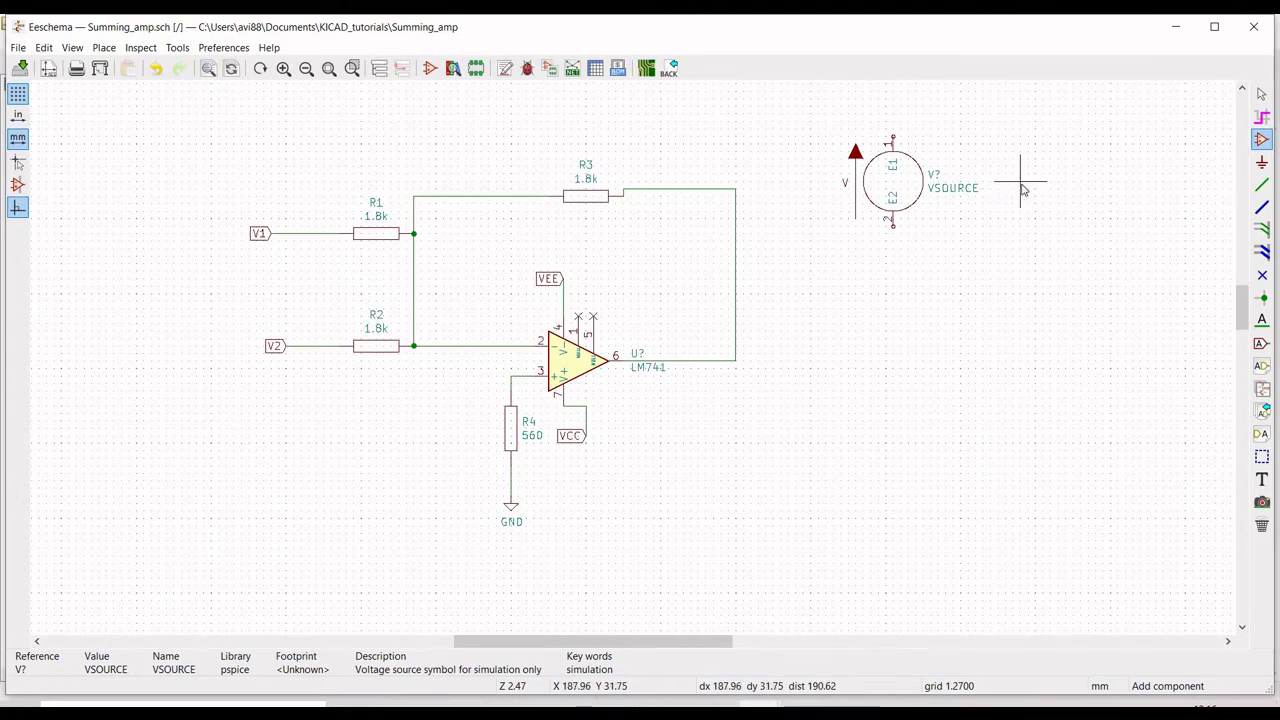
- Place a second VSOURCE to the right of the first one at about X 193, Y 32 mm
left_click(1021, 185)
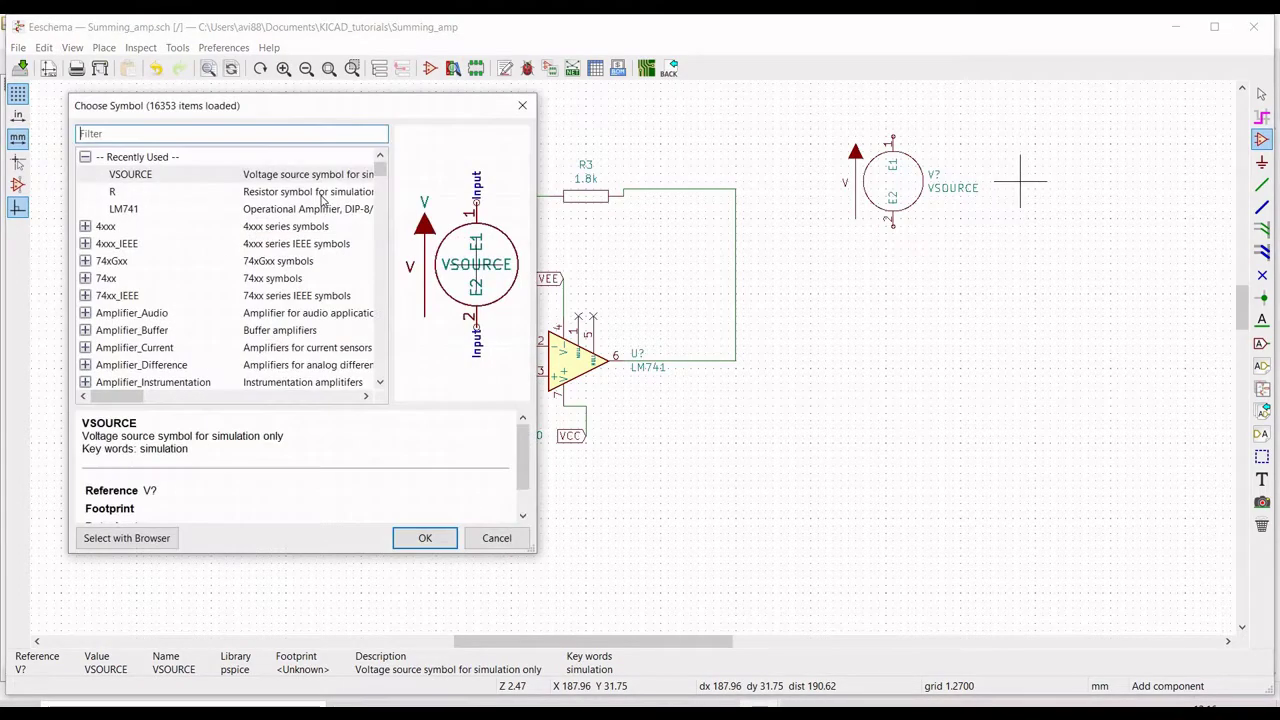
left_click(425, 538)
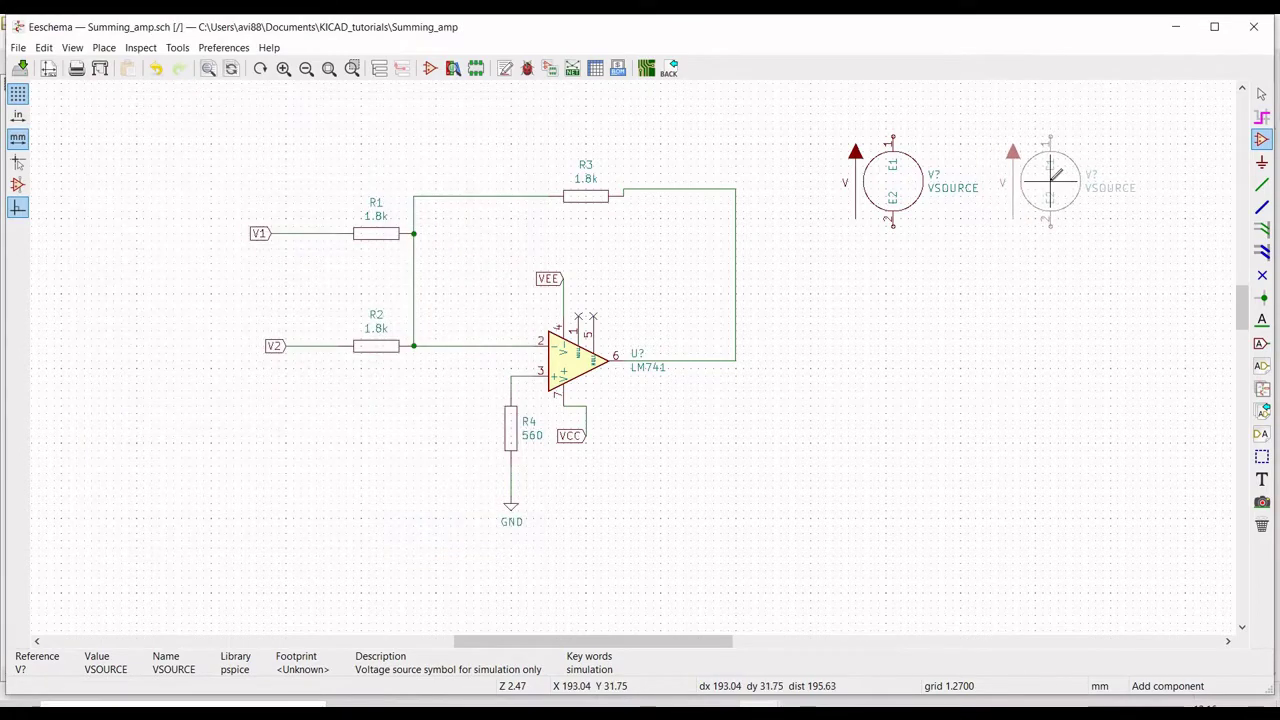
left_click(1050, 180)
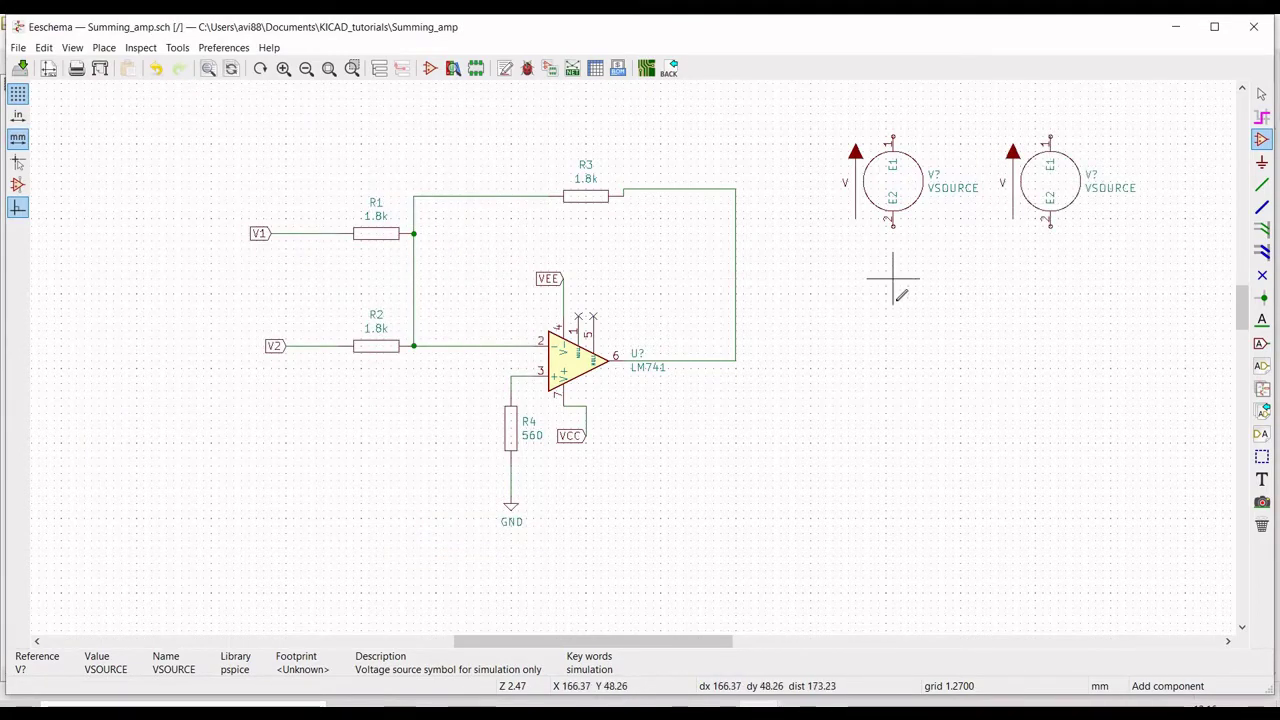
- Place two more VSOURCE symbols in a row below the first pair, at about X 166 and X 194, Y 61 mm
left_click(893, 360)
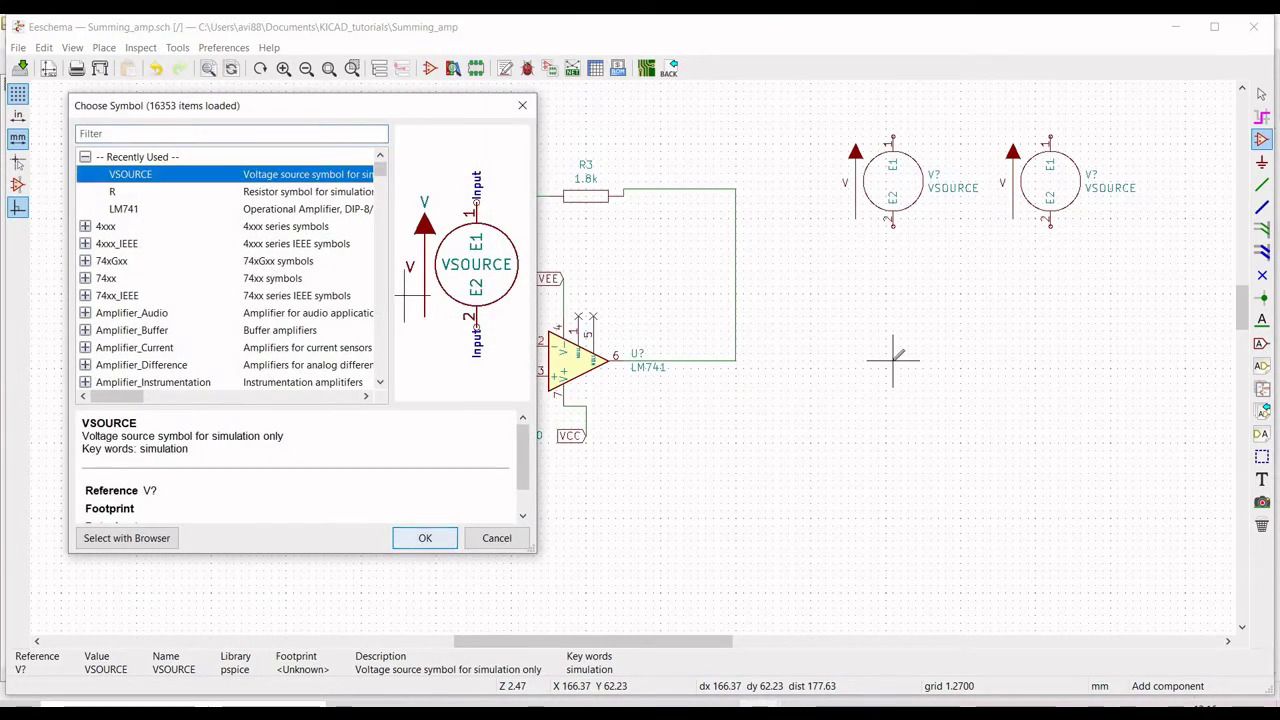
left_click(422, 540)
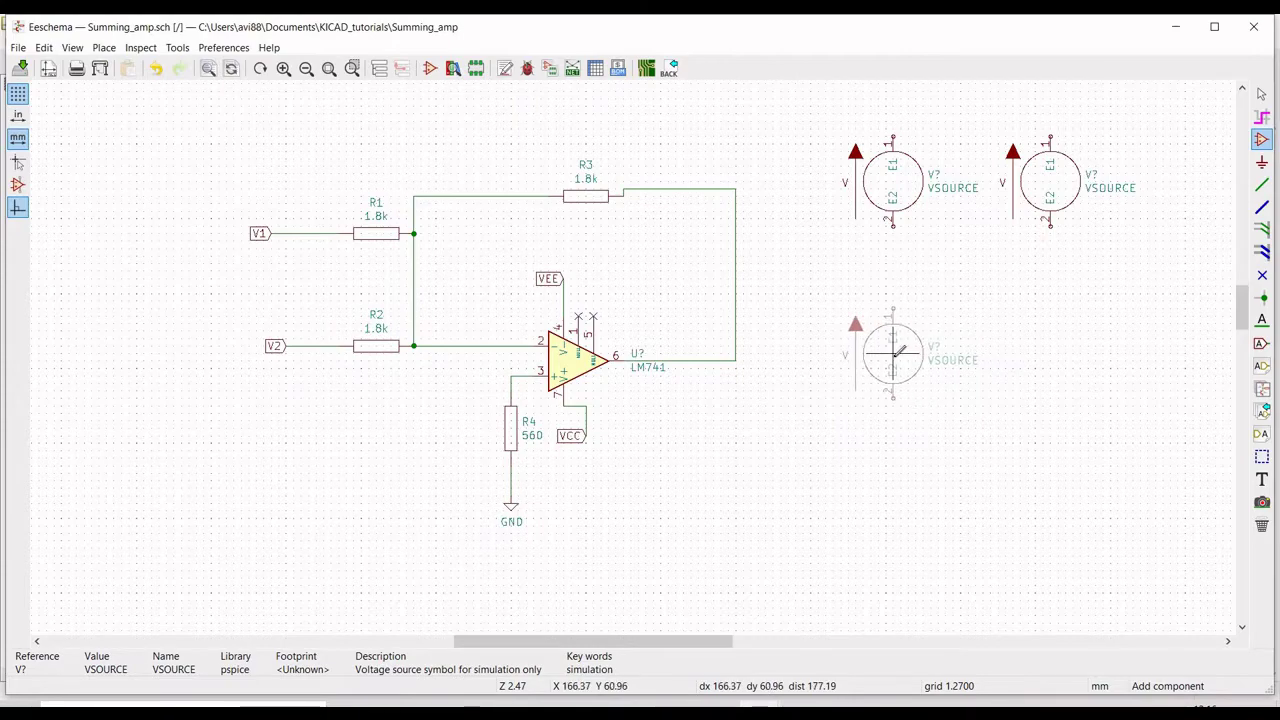
left_click(1061, 351)
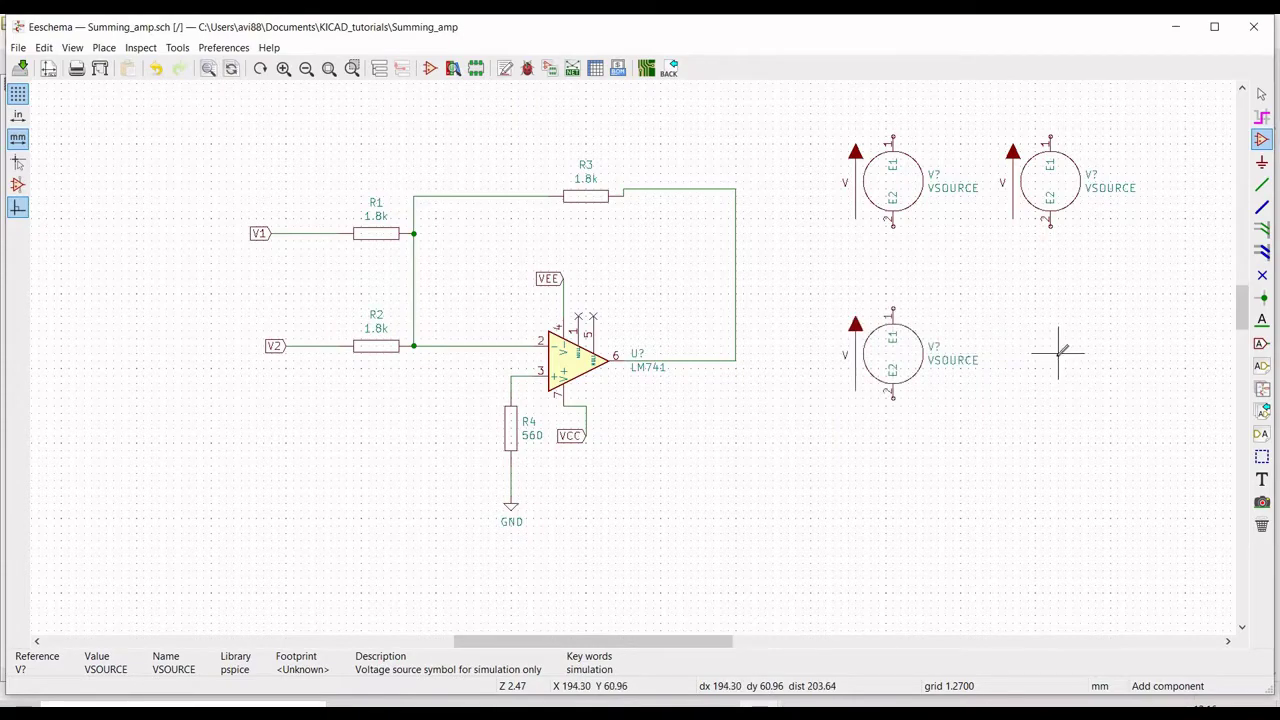
left_click(432, 247)
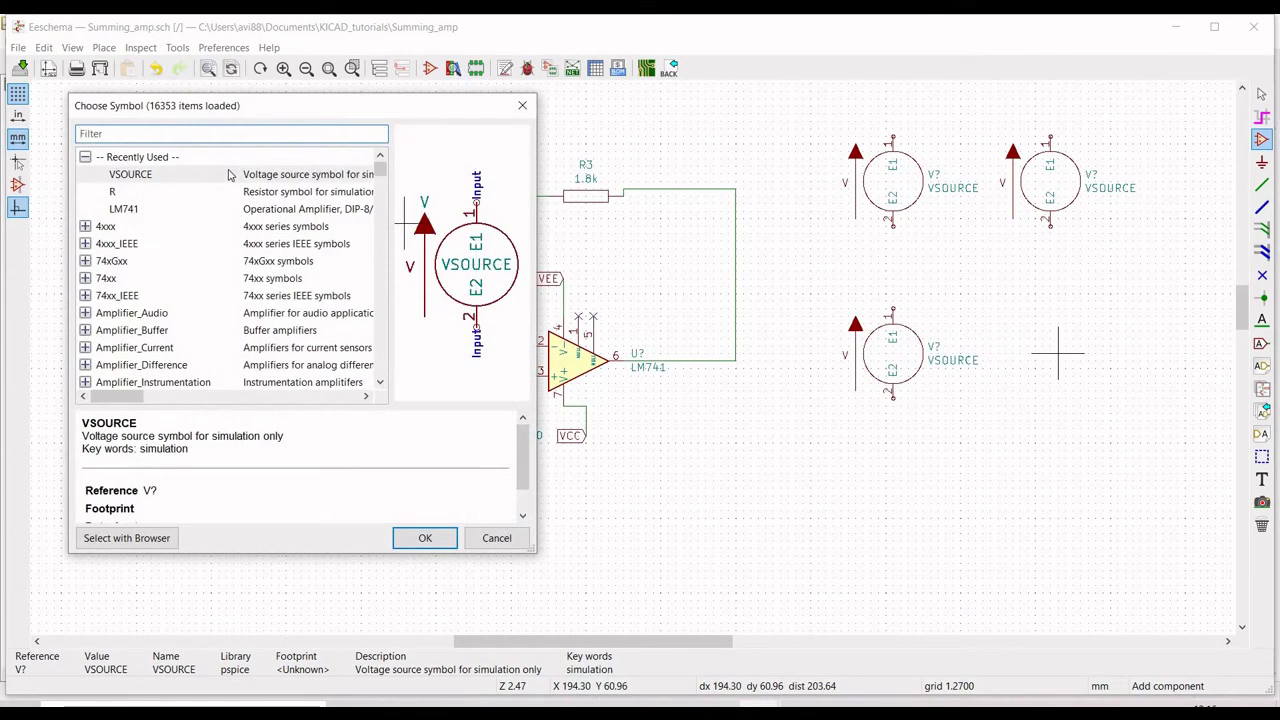
left_click(424, 537)
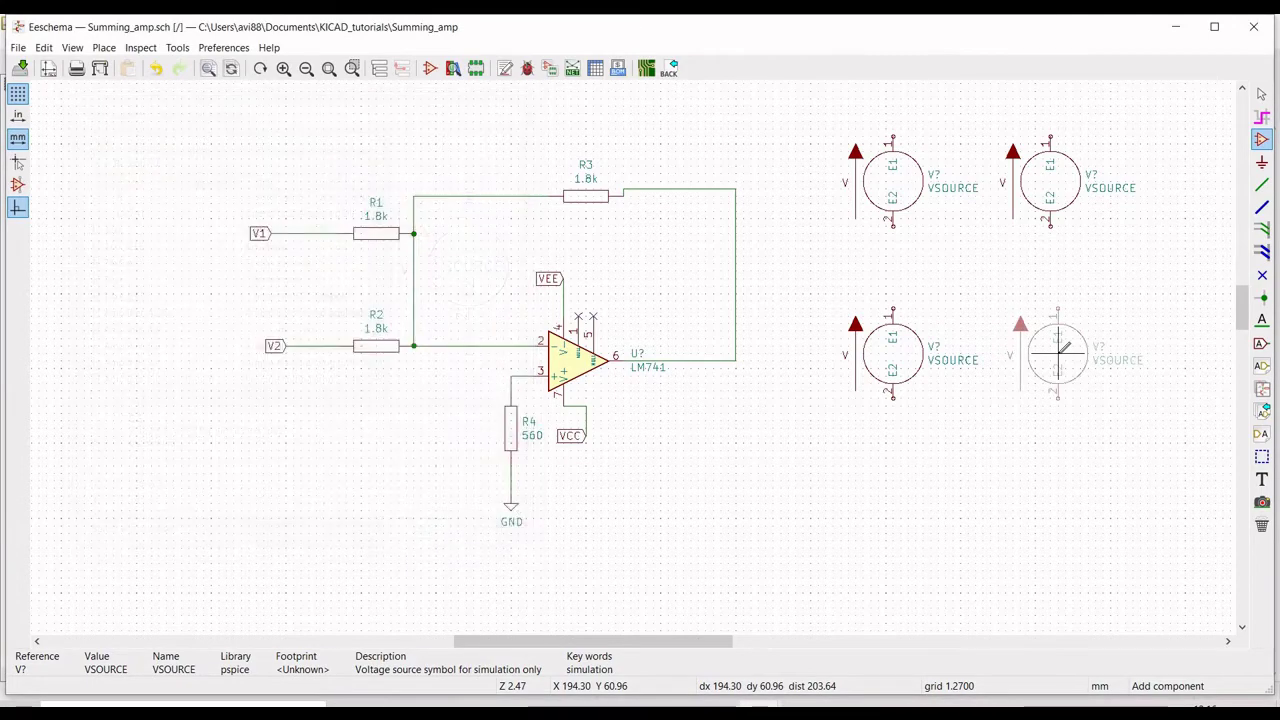
left_click(1058, 352)
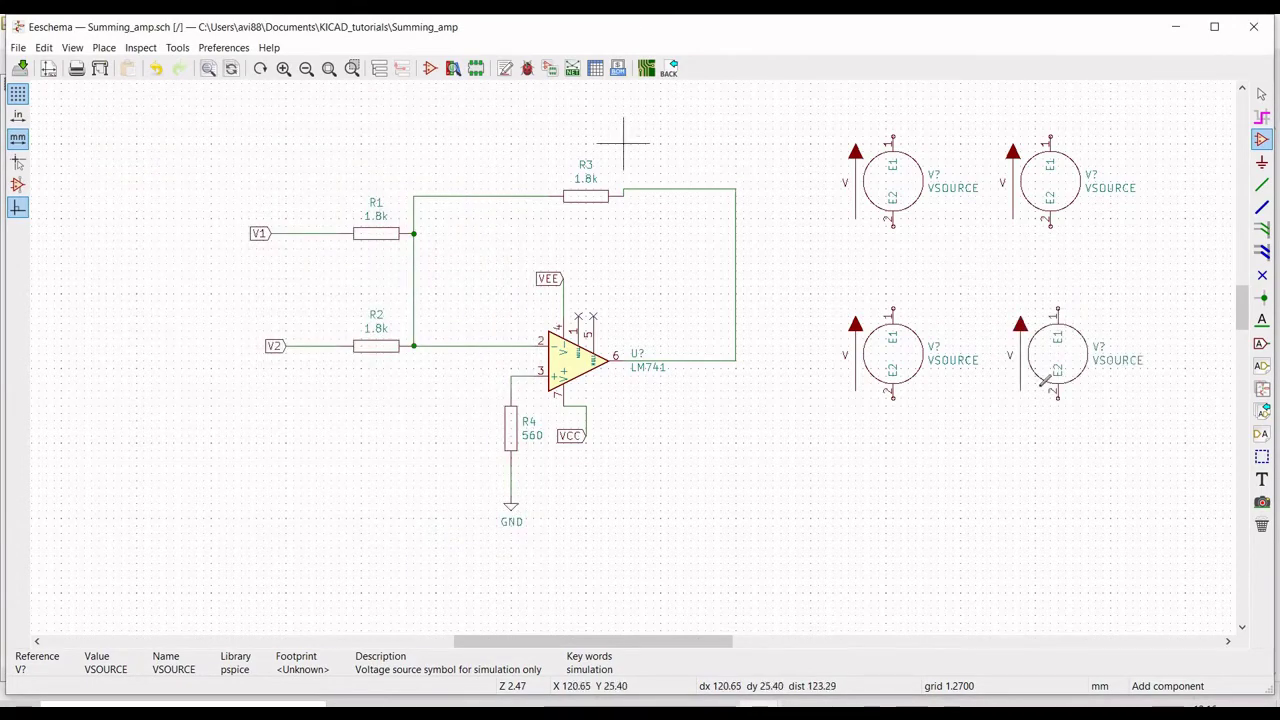
- Place a global label VCC above the upper-left voltage source at about X 166, Y 19 mm
left_click(1262, 343)
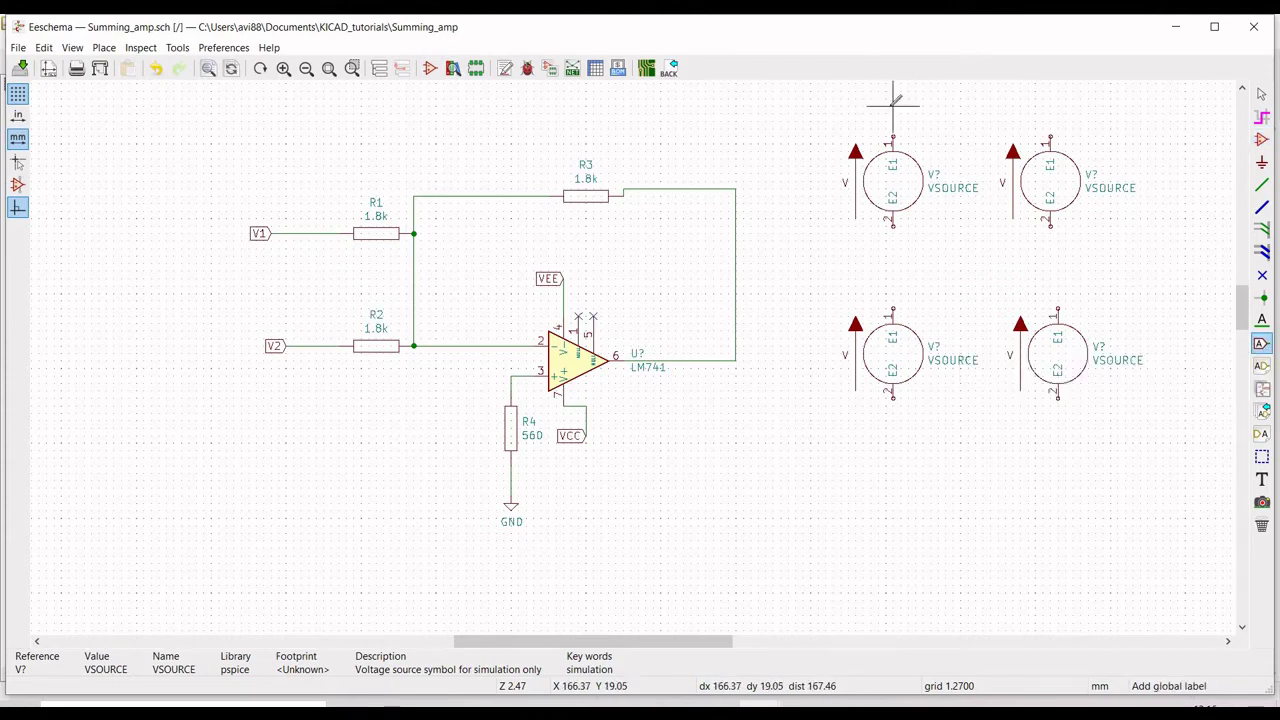
left_click(863, 193)
type("V")
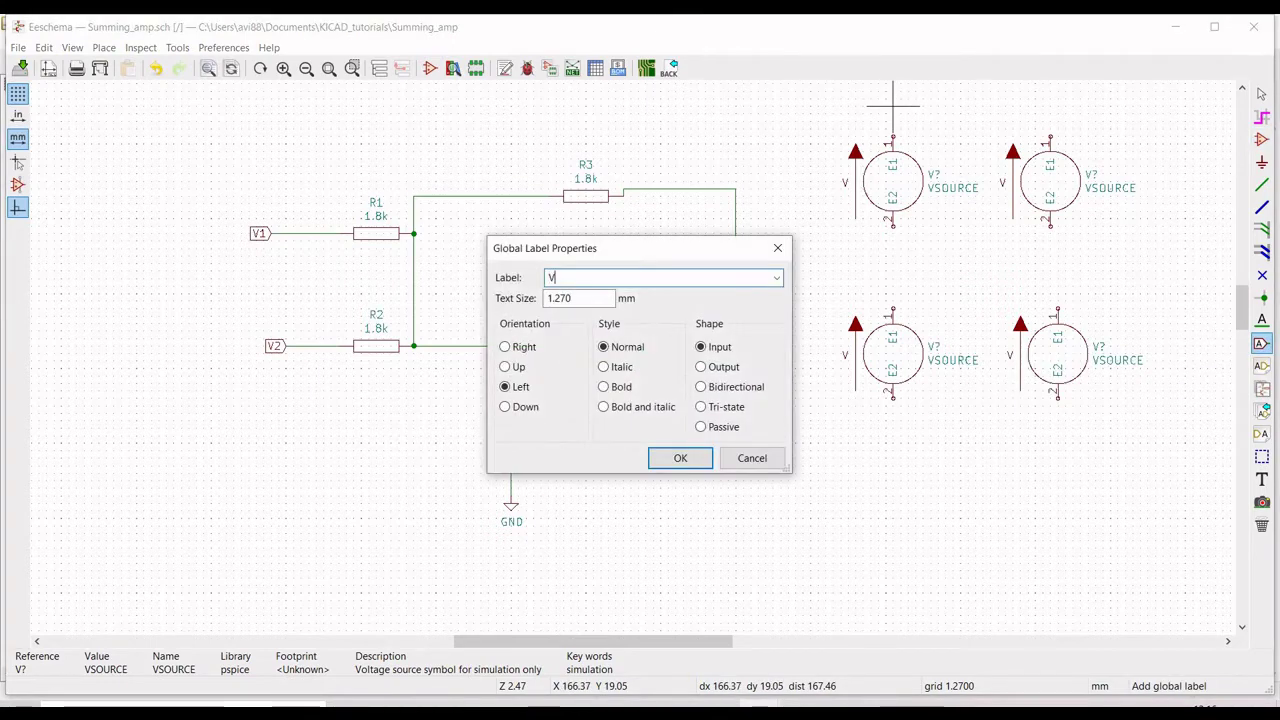
type("CC")
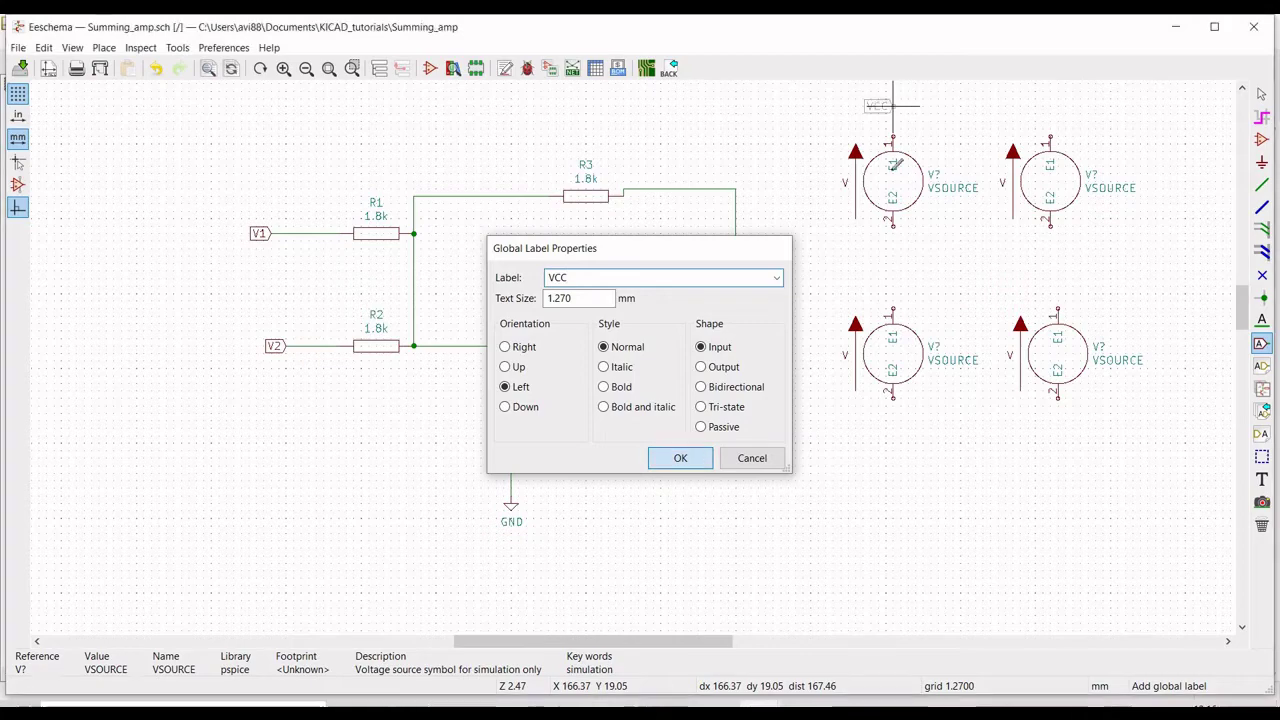
key("Return")
scroll(897, 100, "up", 2)
left_click(893, 223)
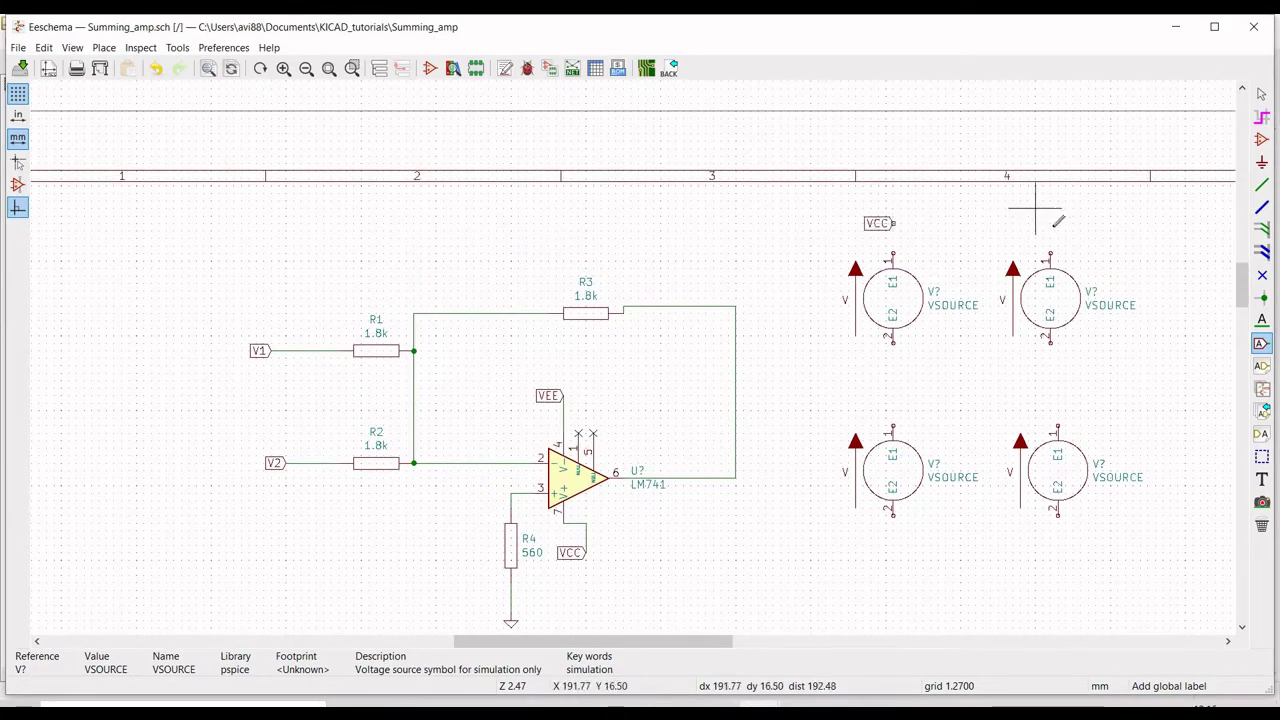
- Place a global label VEE above the upper-right voltage source at about X 193, Y 19 mm
left_click(1049, 230)
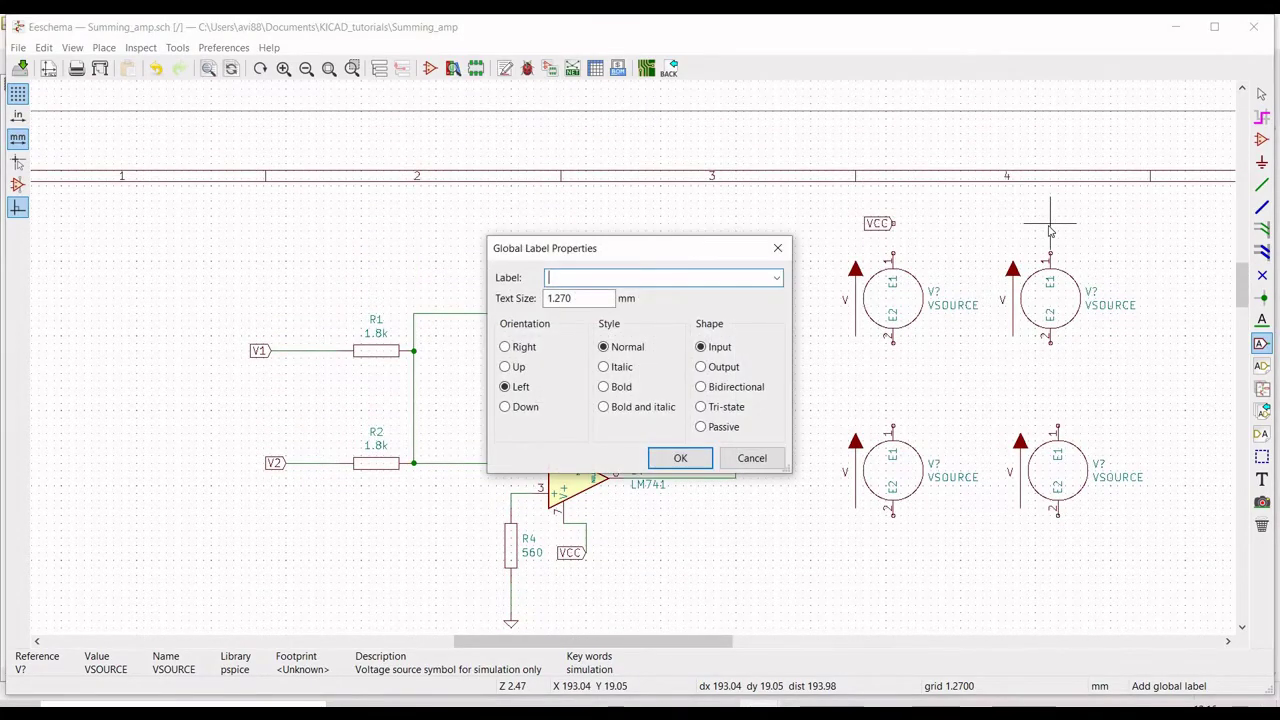
type("VEE")
left_click(680, 458)
left_click(896, 364)
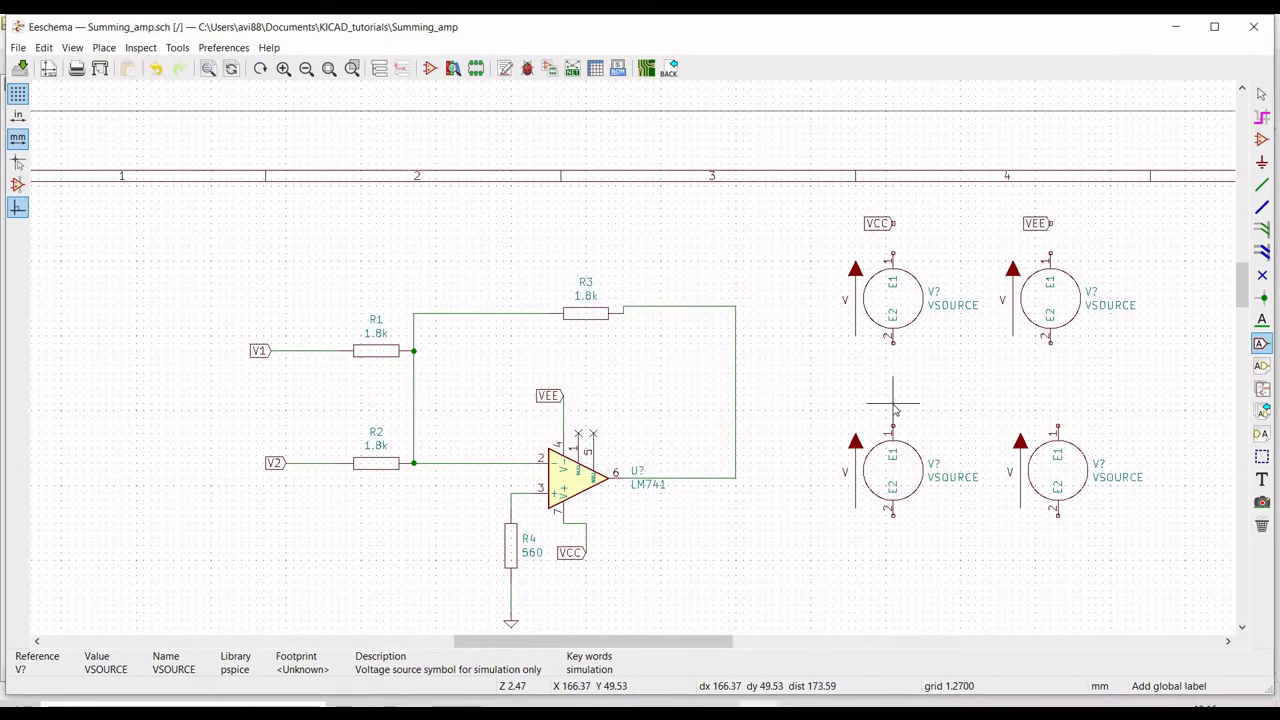
- Place global labels V1 and V2 above the lower-left and lower-right voltage sources, at about Y 50 mm
left_click(896, 408)
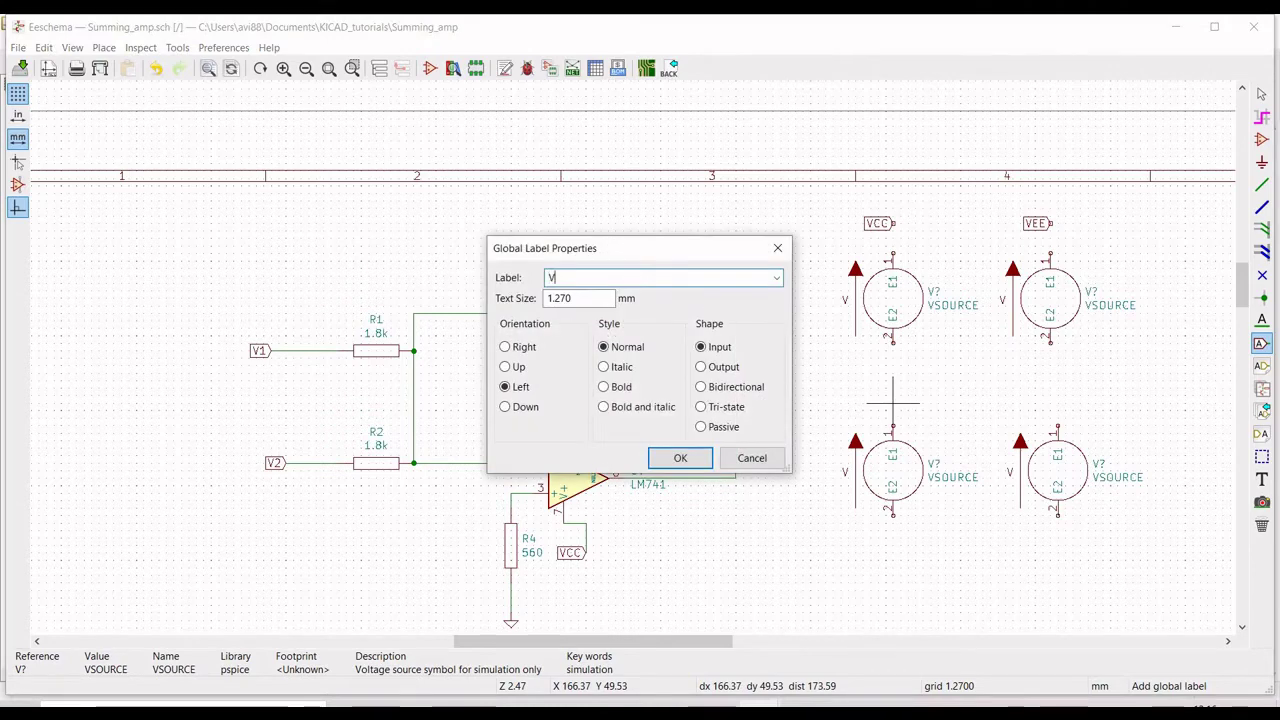
left_click(680, 458)
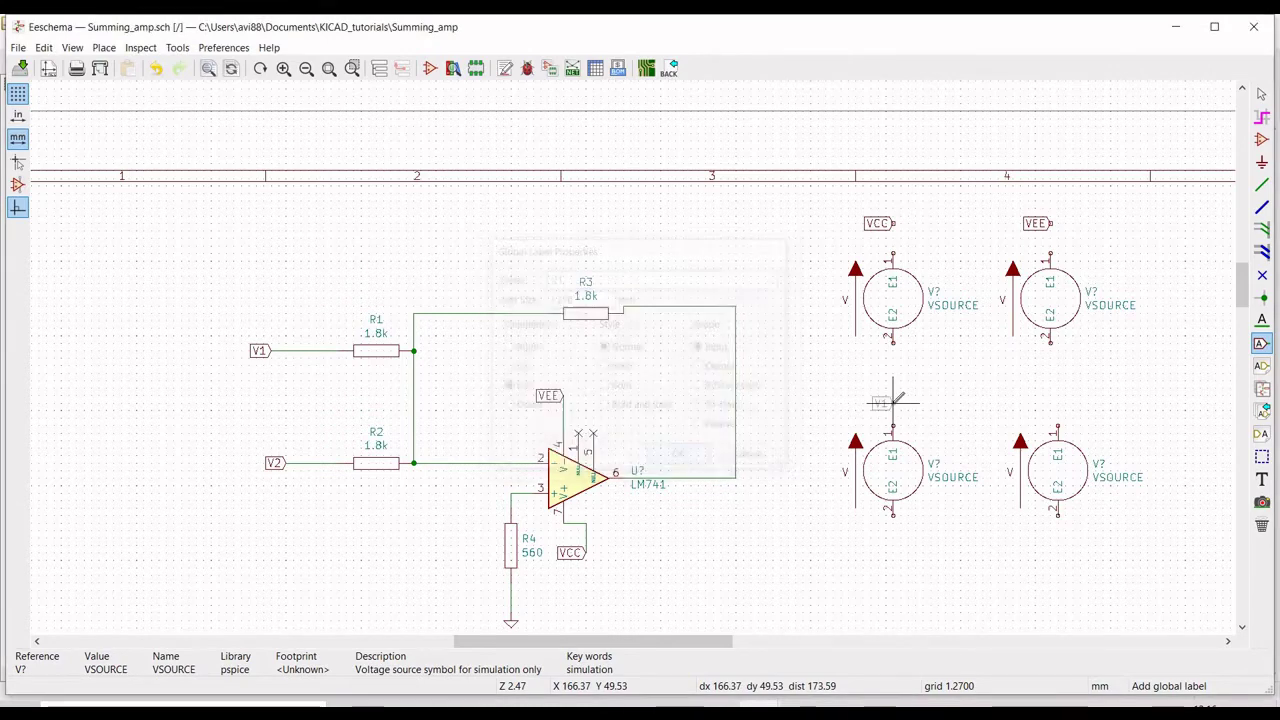
left_click(1060, 404)
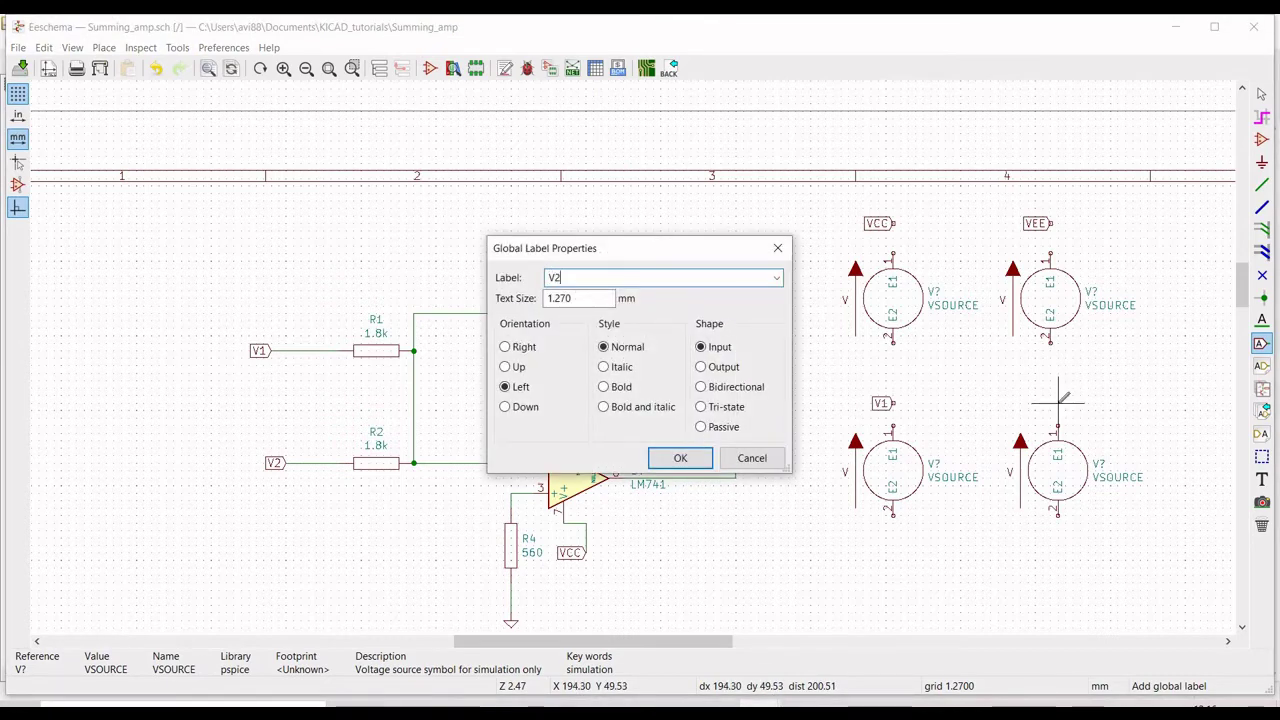
key("Return")
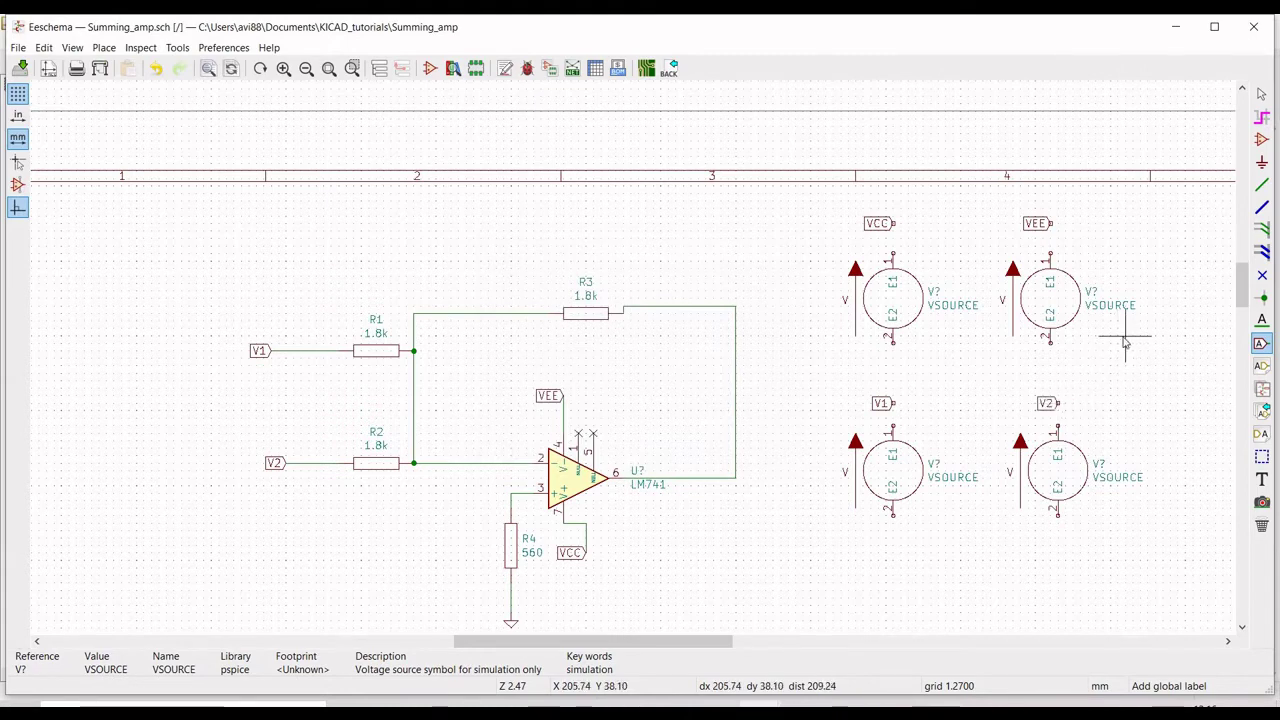
key("Escape")
- Place a GND power symbol below each of the two upper voltage sources, at about Y 43 mm and Y 42 mm
key("p")
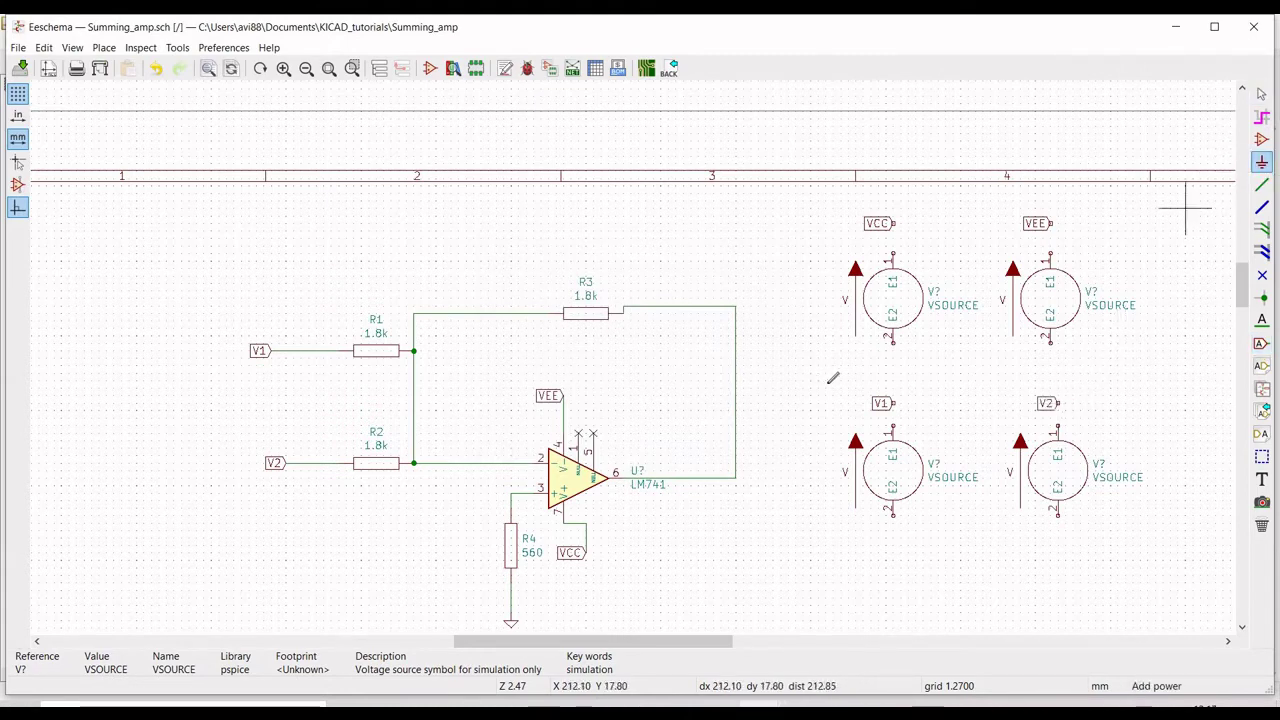
left_click(895, 369)
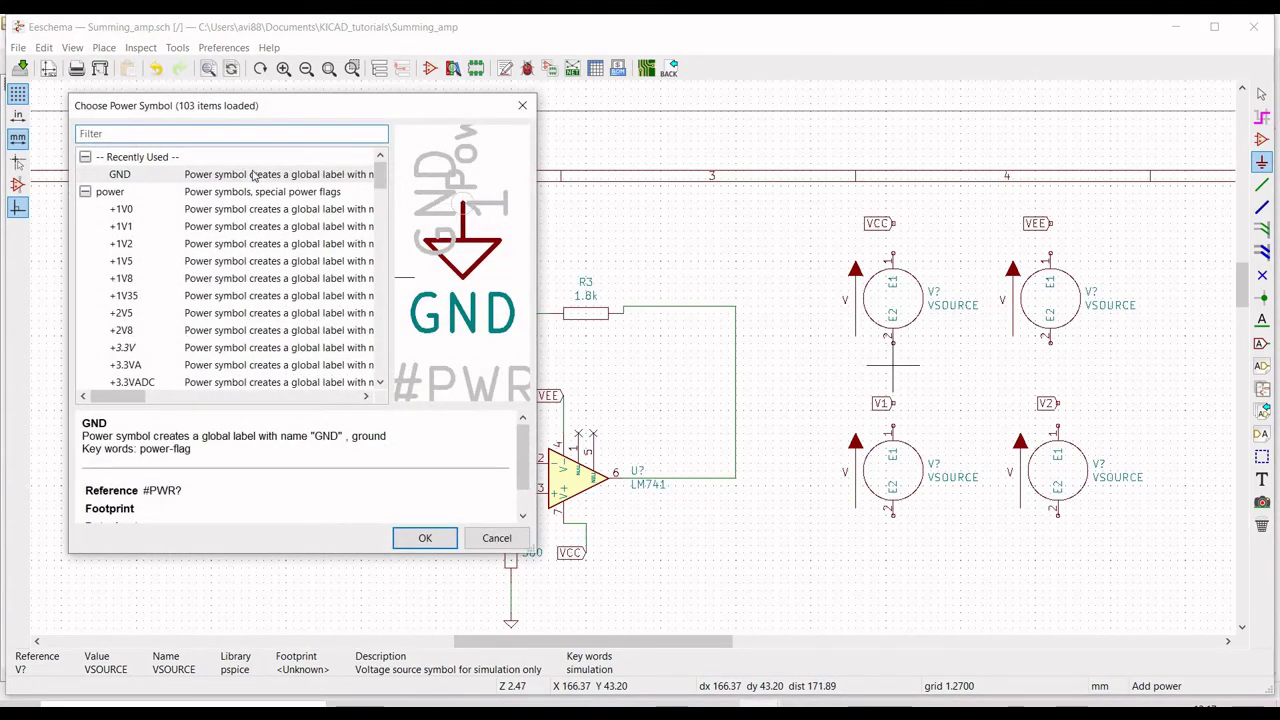
left_click(420, 537)
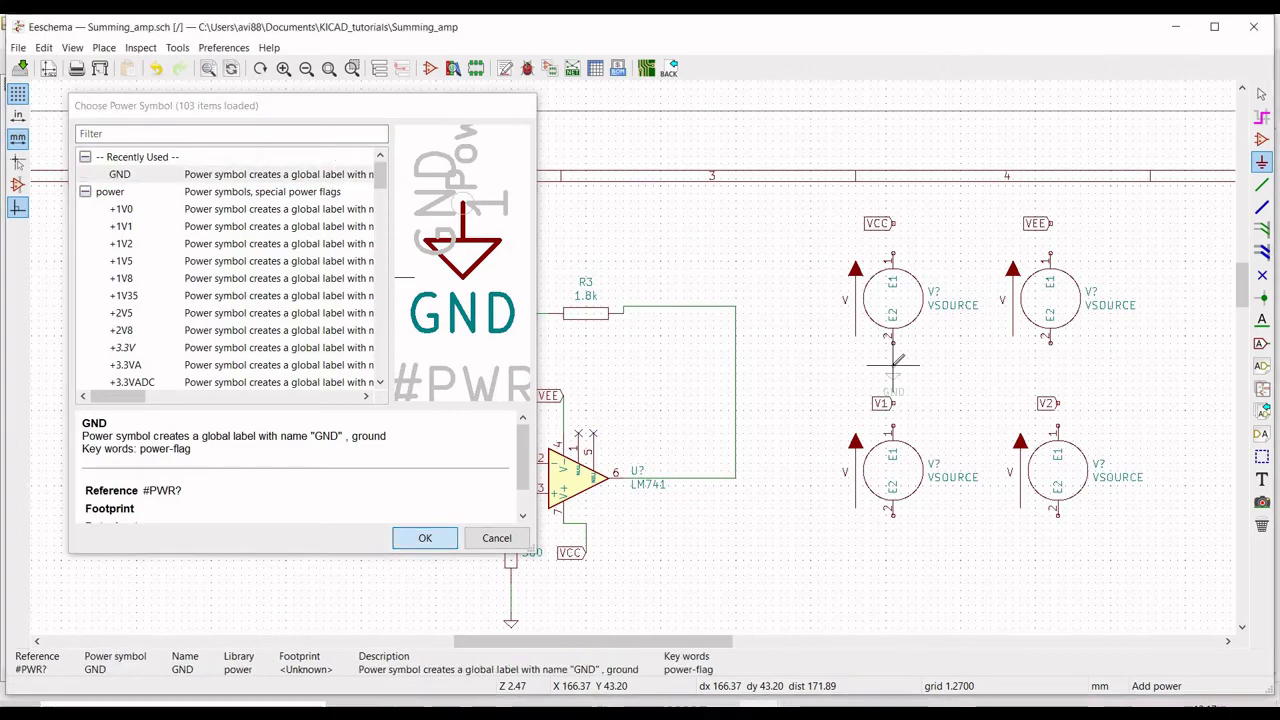
left_click(894, 366)
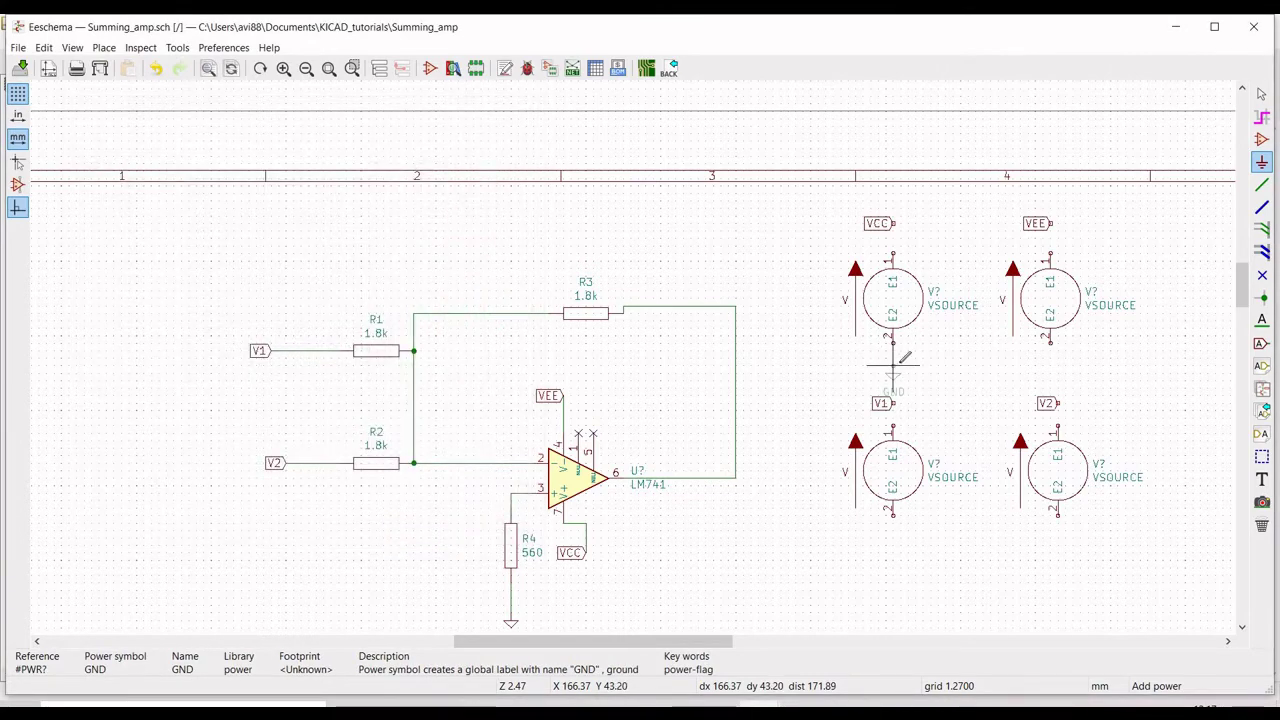
left_click(1052, 362)
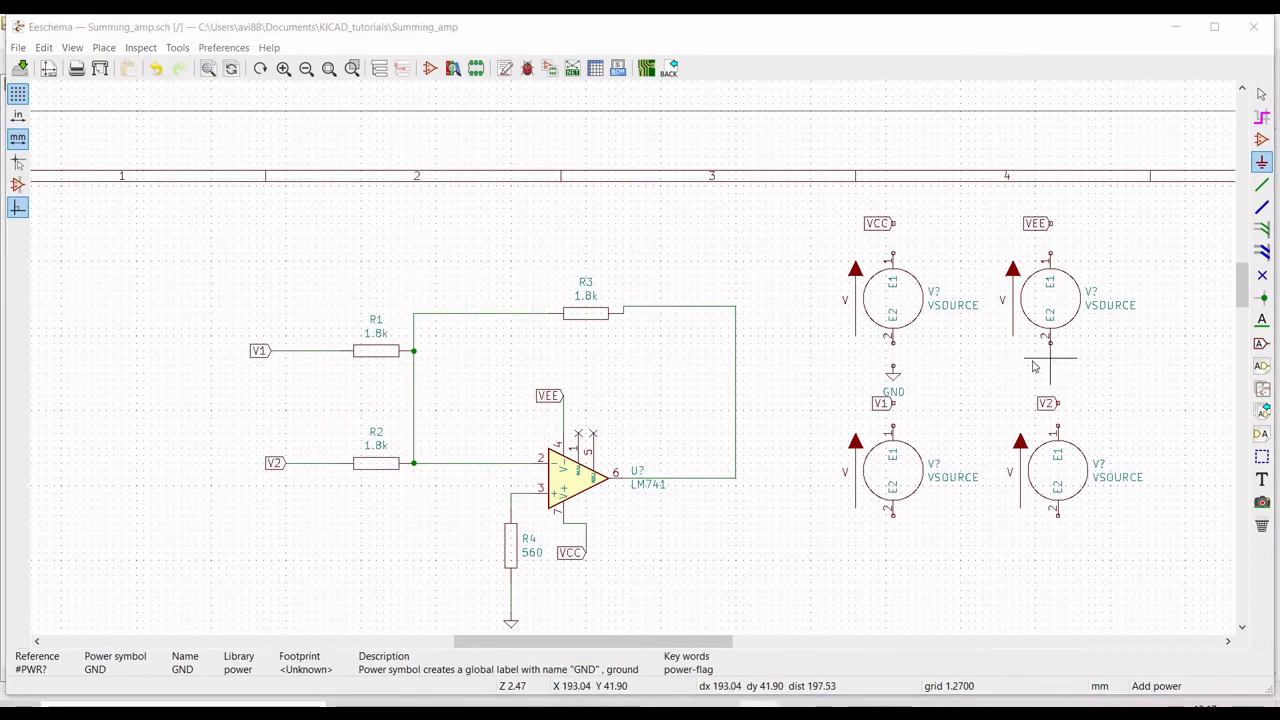
left_click(253, 175)
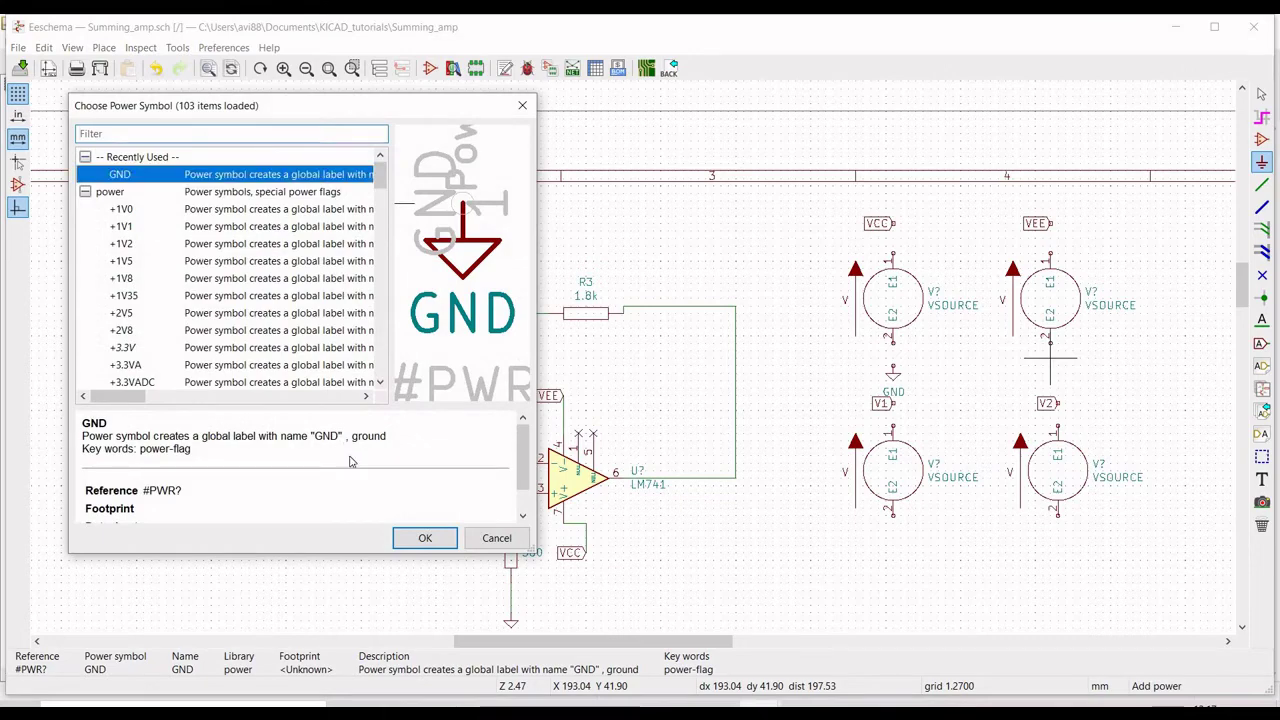
left_click(423, 537)
left_click(1050, 360)
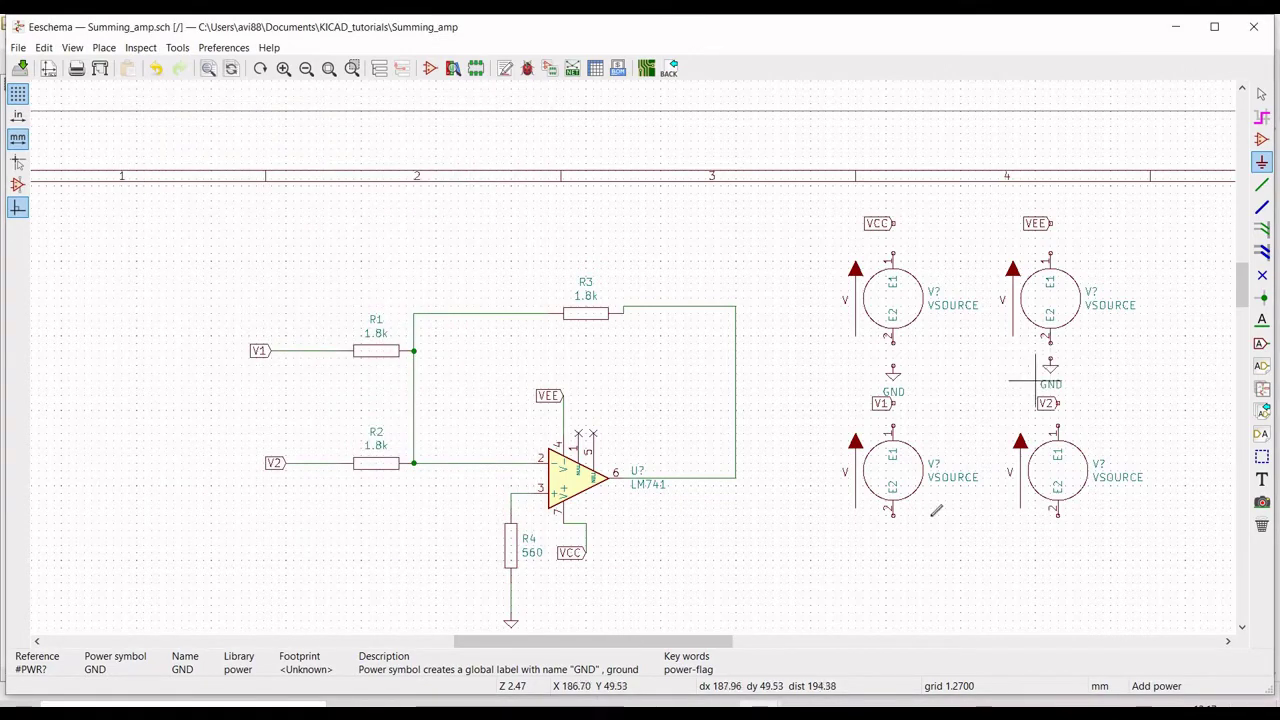
- Place a GND power symbol below each of the two lower voltage sources, at about Y 74 mm
left_click(893, 545)
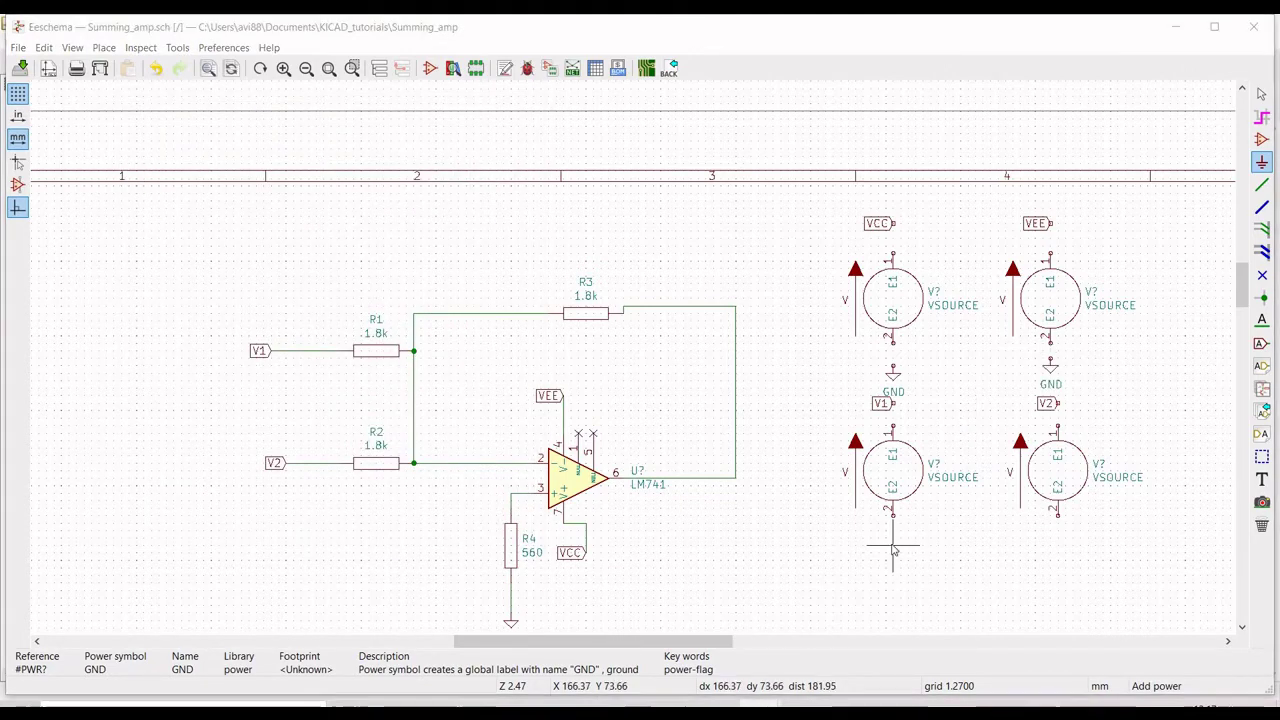
left_click(227, 178)
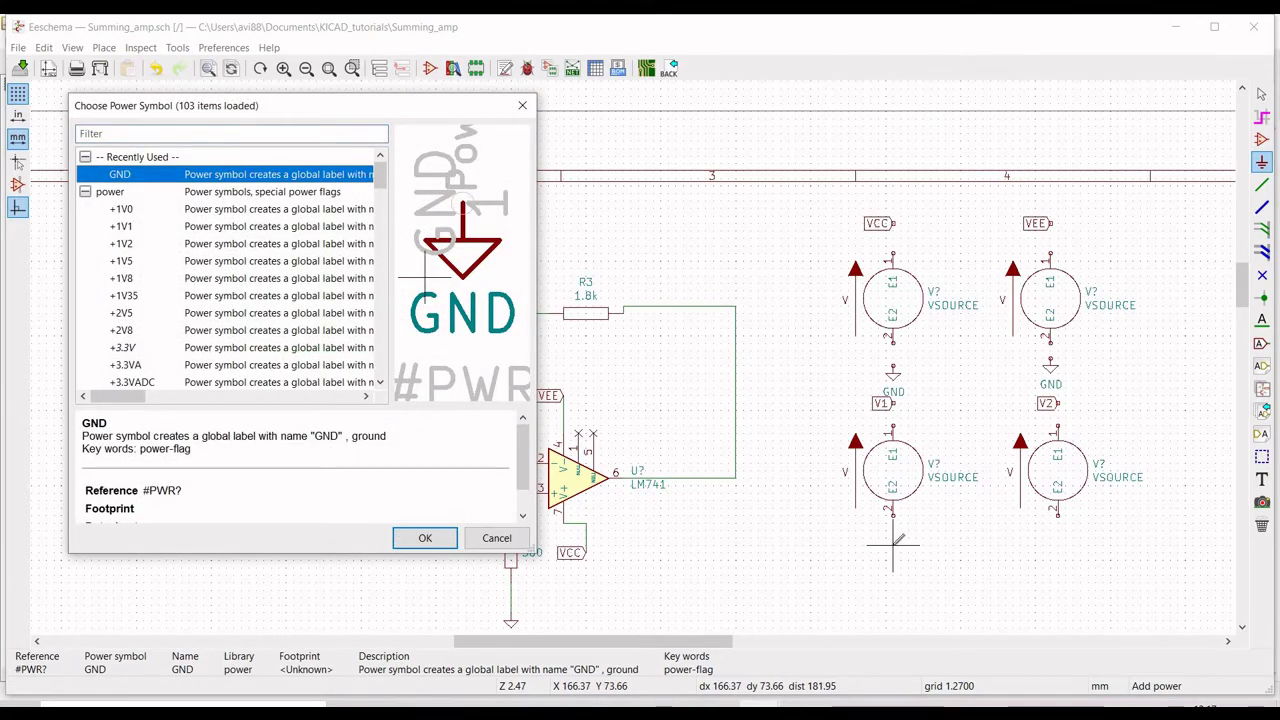
left_click(425, 538)
left_click(893, 545)
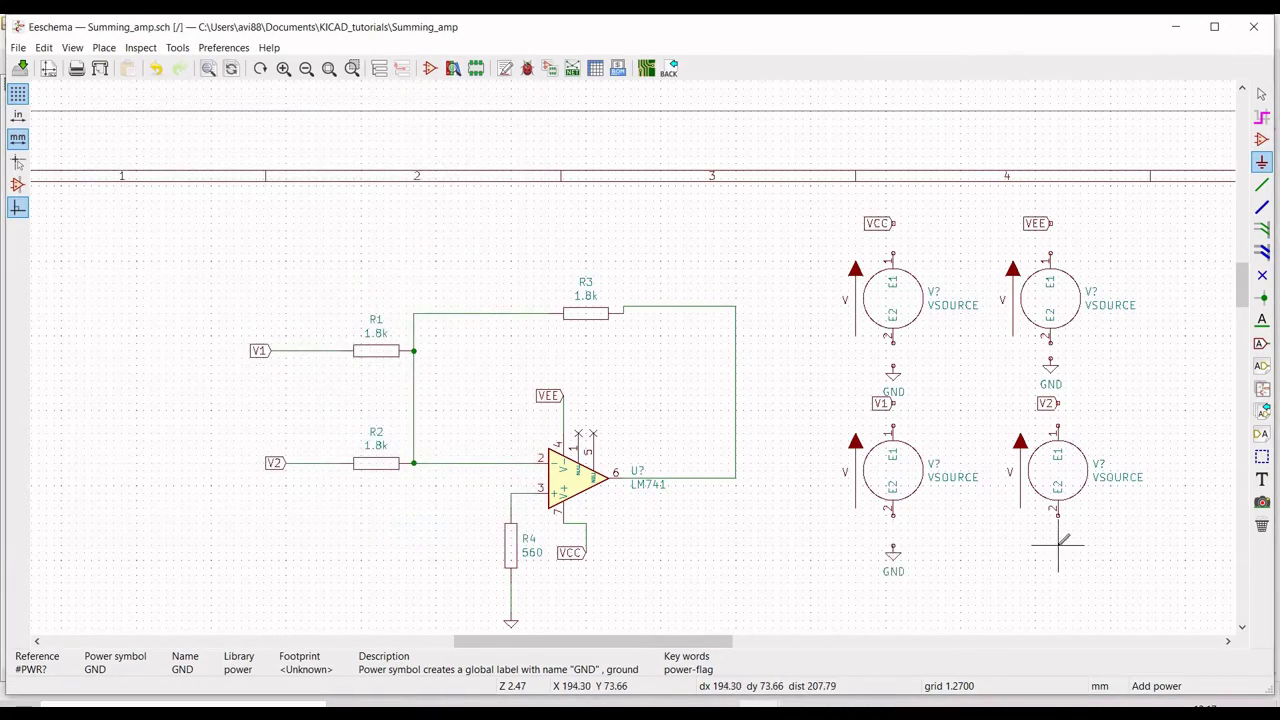
left_click(1058, 545)
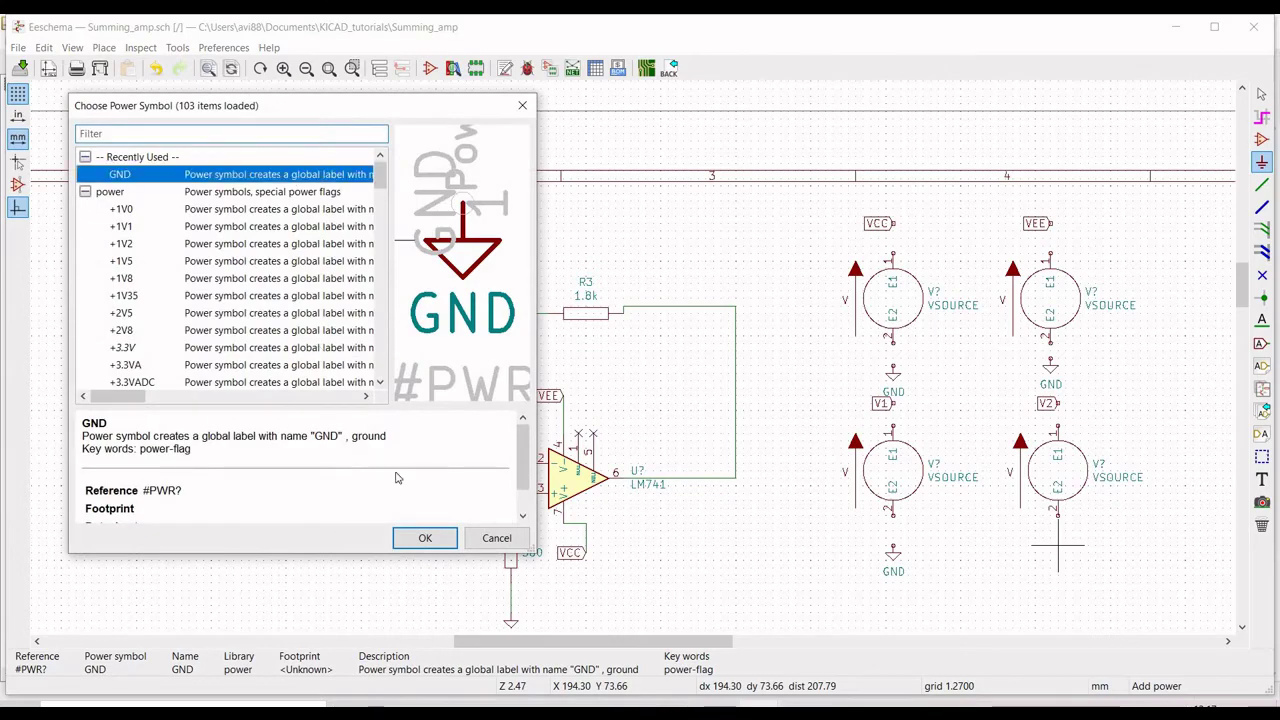
left_click(425, 538)
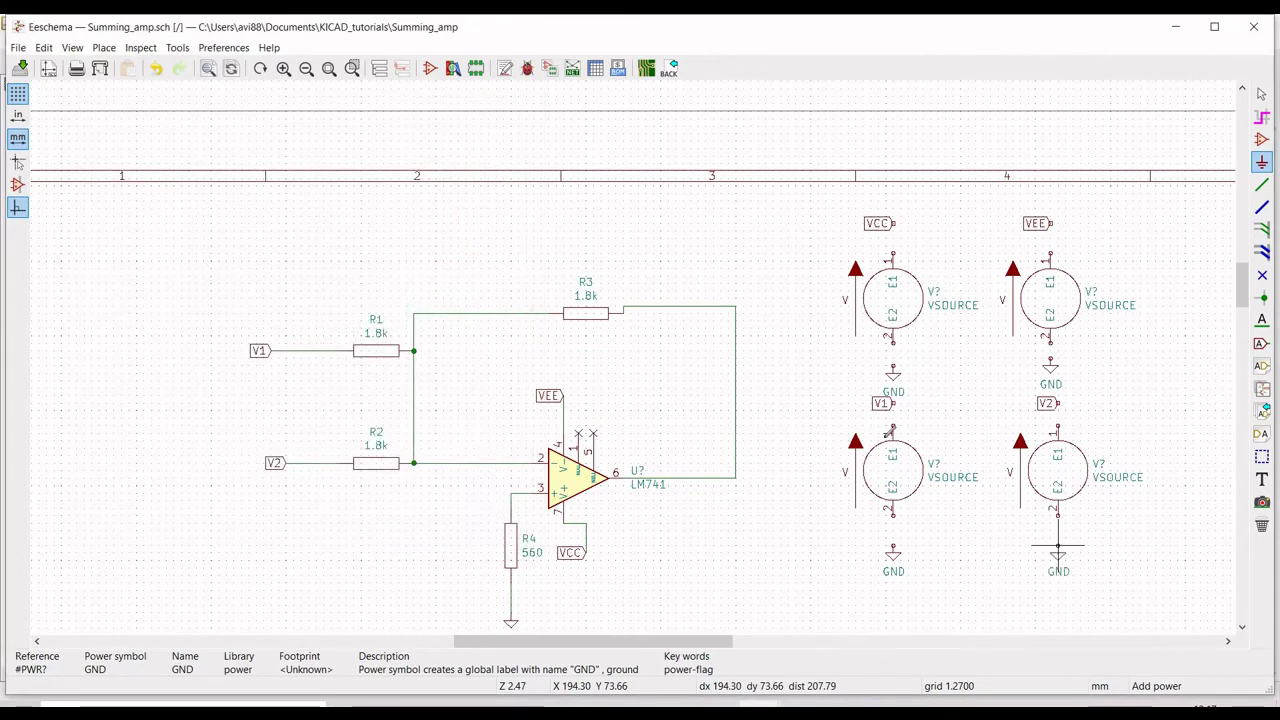
left_click(1058, 545)
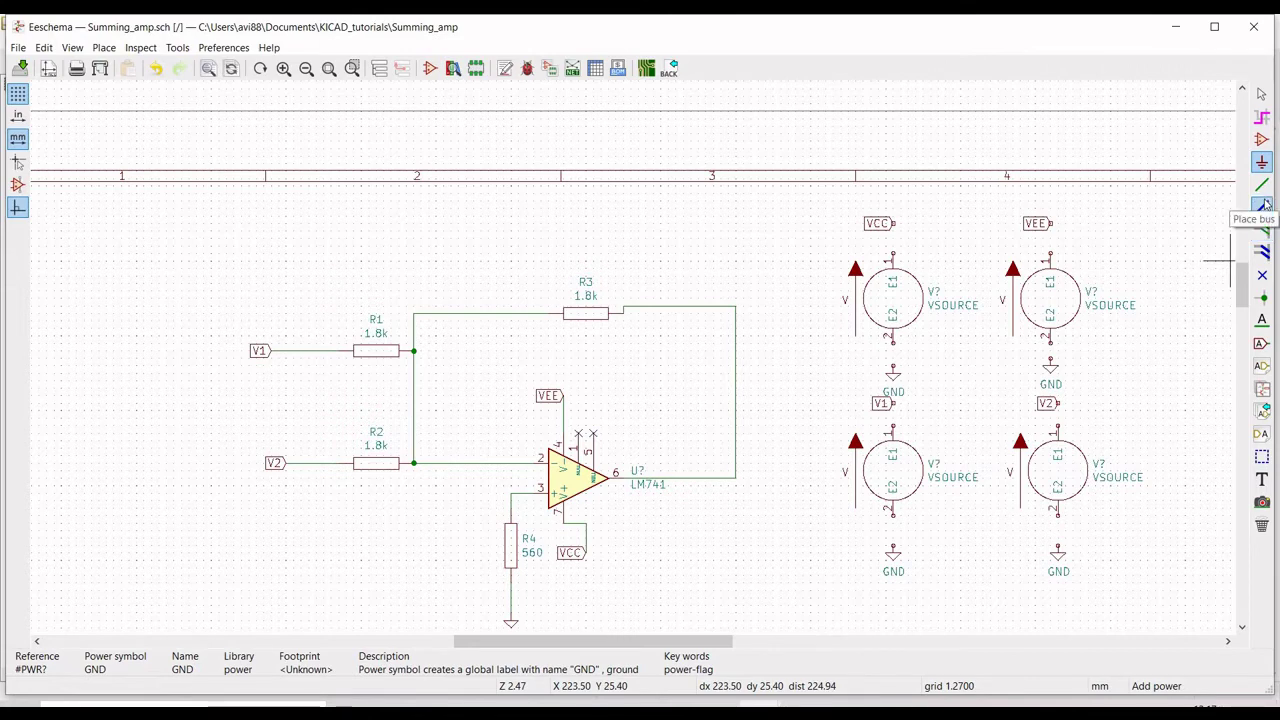
- Wire the VCC label to pin 1 of the upper-left voltage source
left_click(1263, 189)
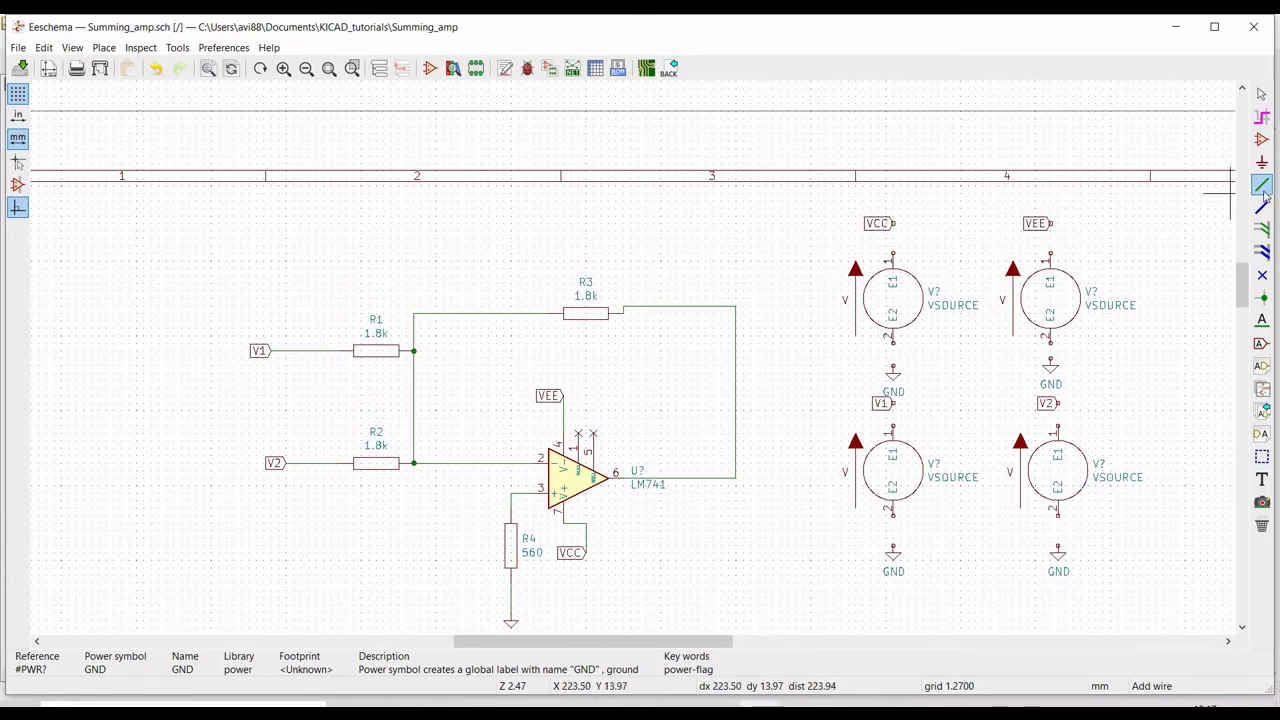
left_click(893, 223)
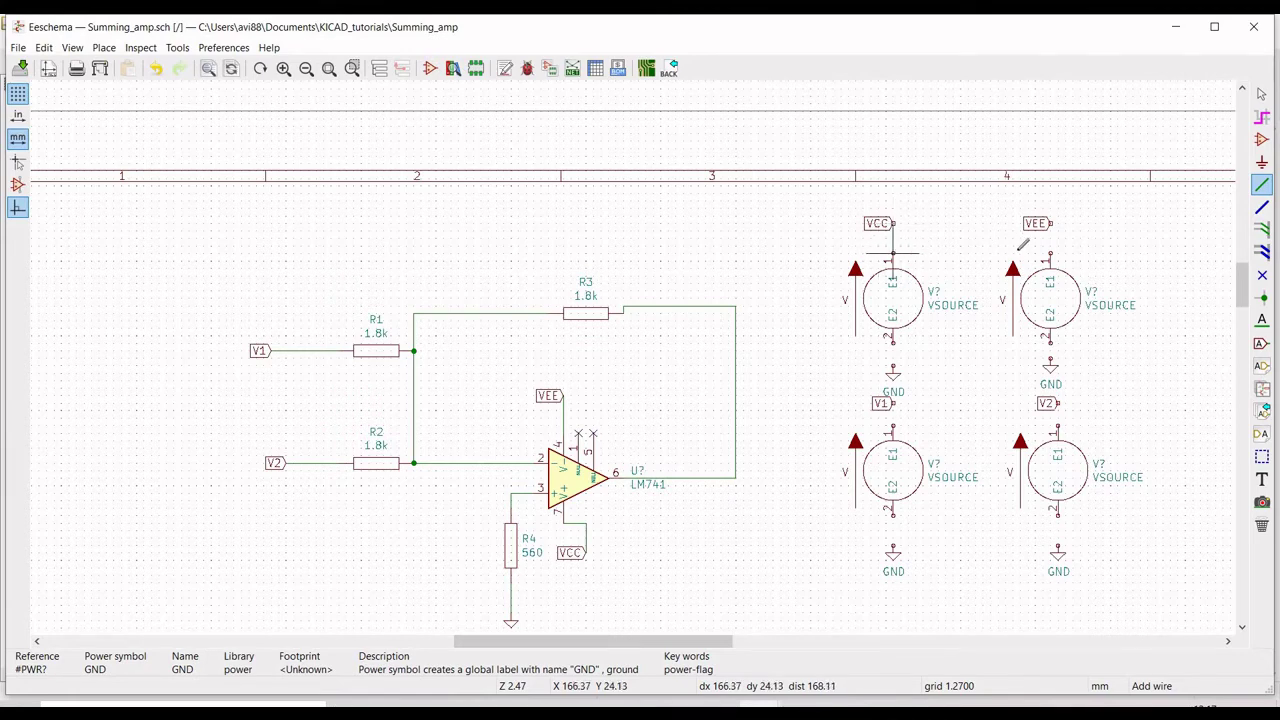
left_click(893, 258)
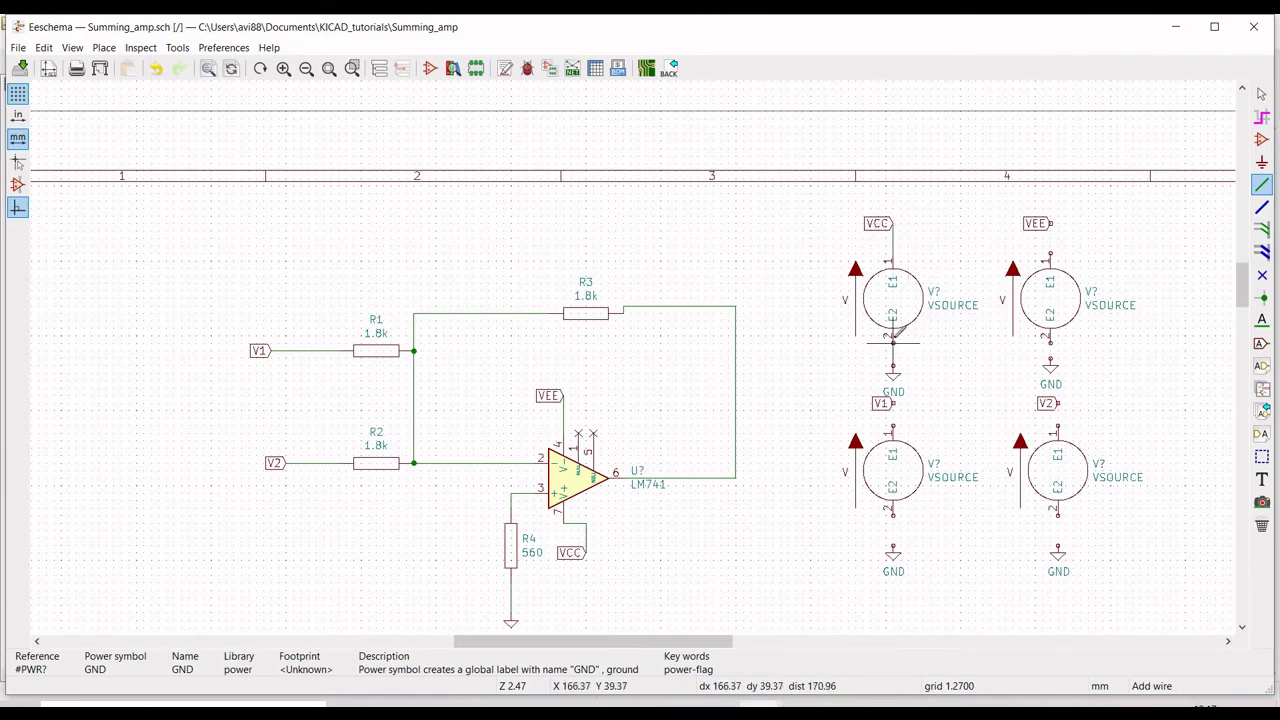
- Wire pin 2 of both upper voltage sources to the GND symbols below them
left_click(893, 340)
scroll(935, 345, "up", 5)
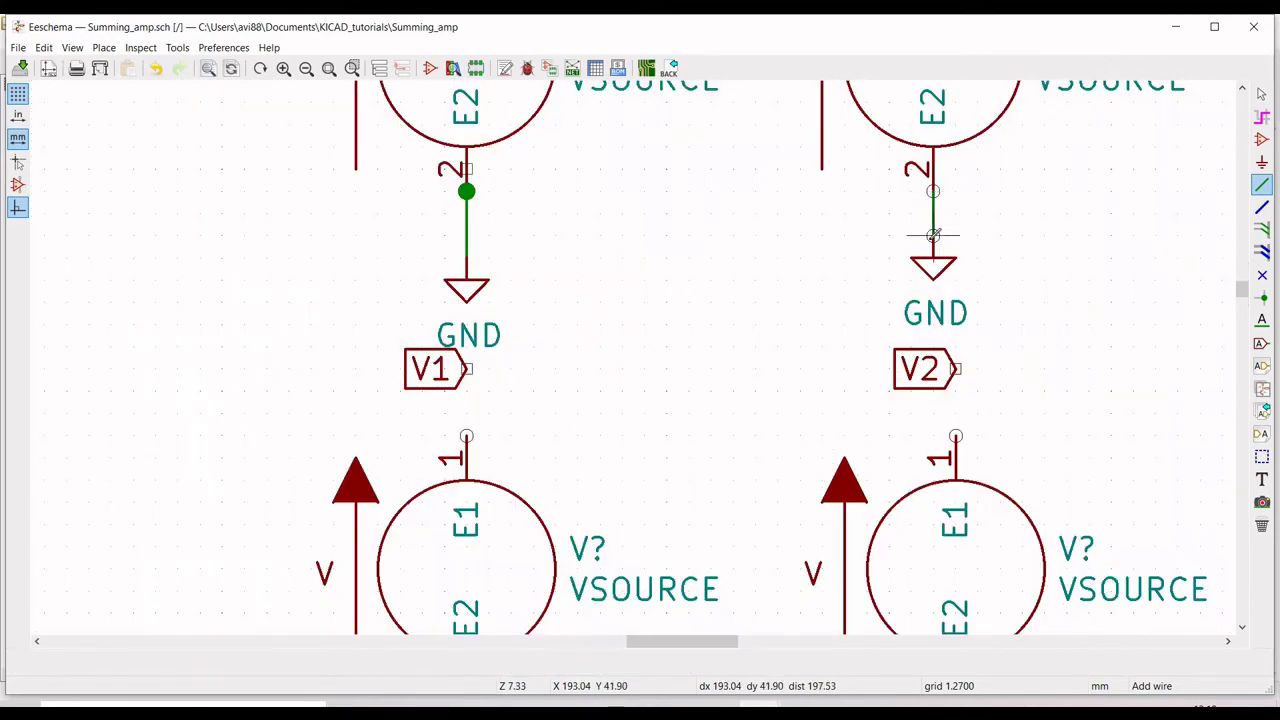
left_click(933, 235)
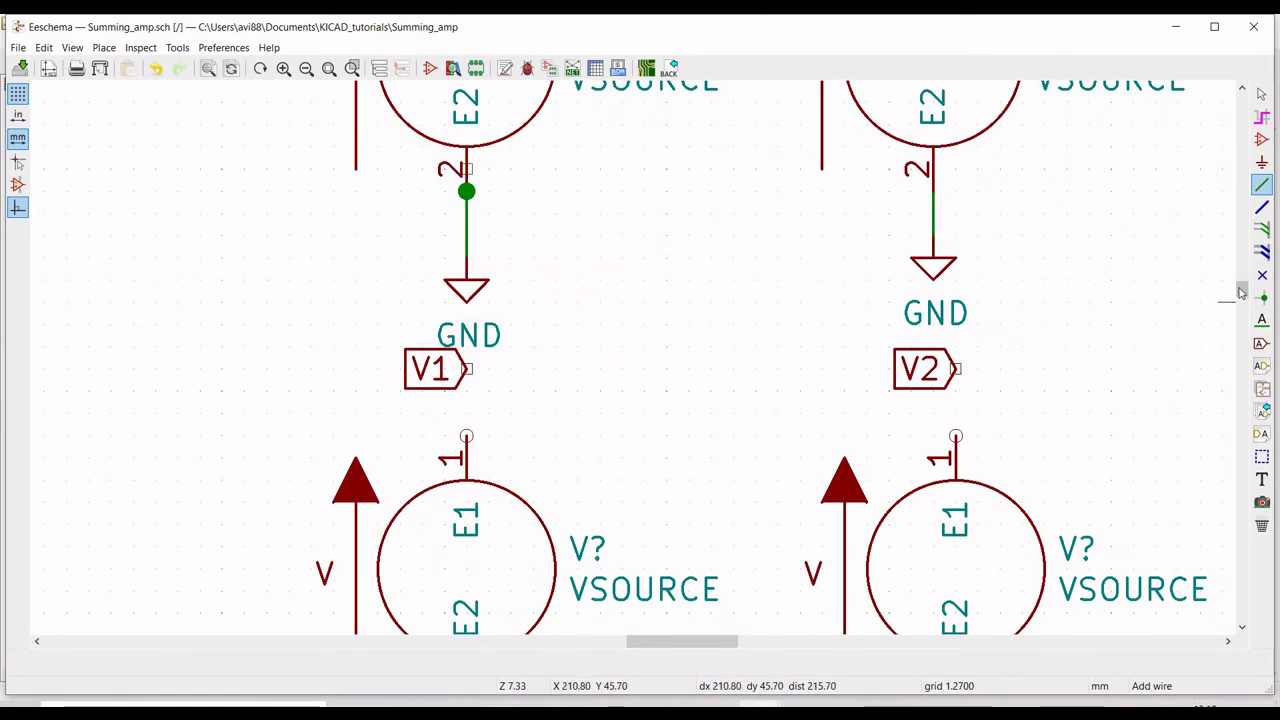
- Wire pin 2 of both lower voltage sources to their GND symbols and end wiring
left_click_drag(1241, 290, 1241, 306)
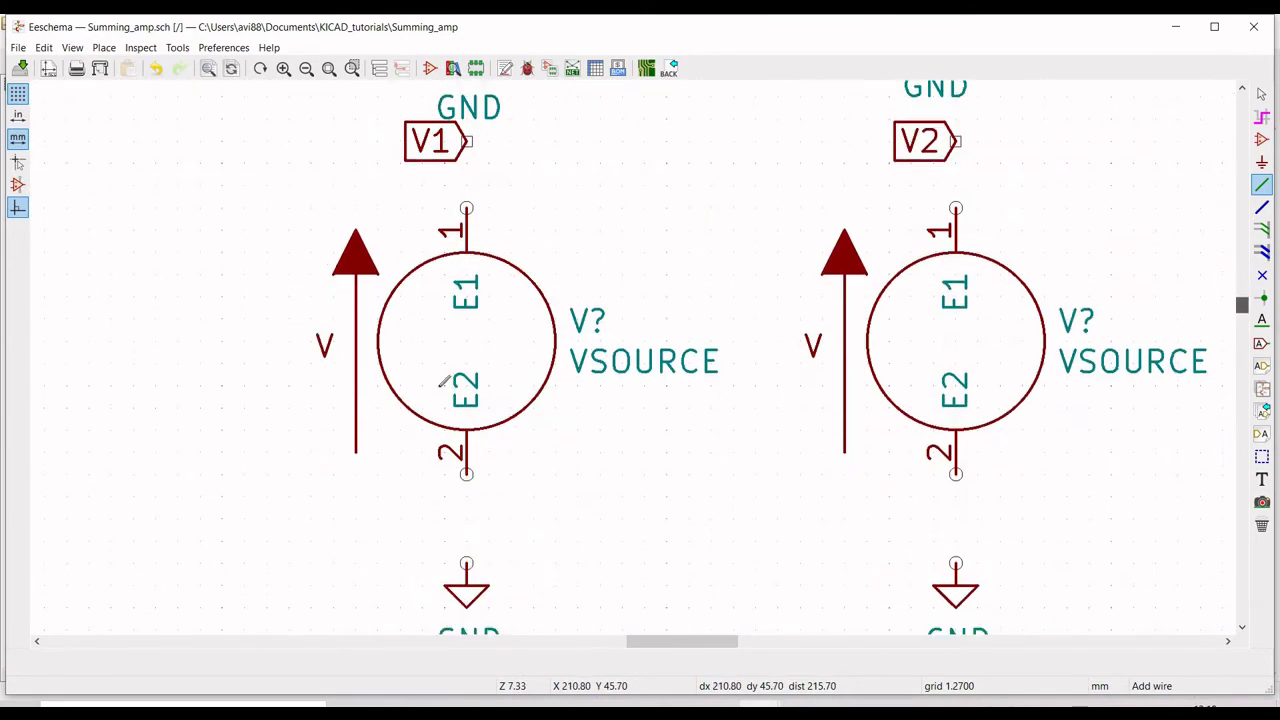
left_click(466, 474)
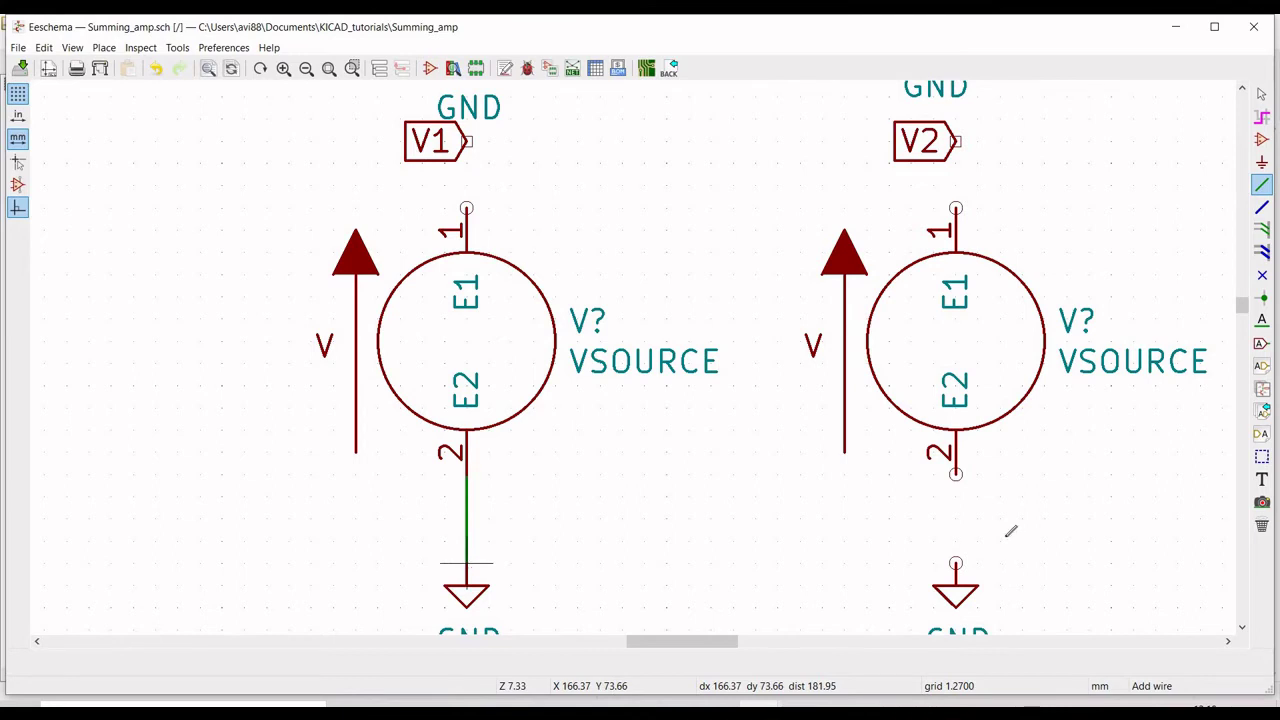
left_click(955, 474)
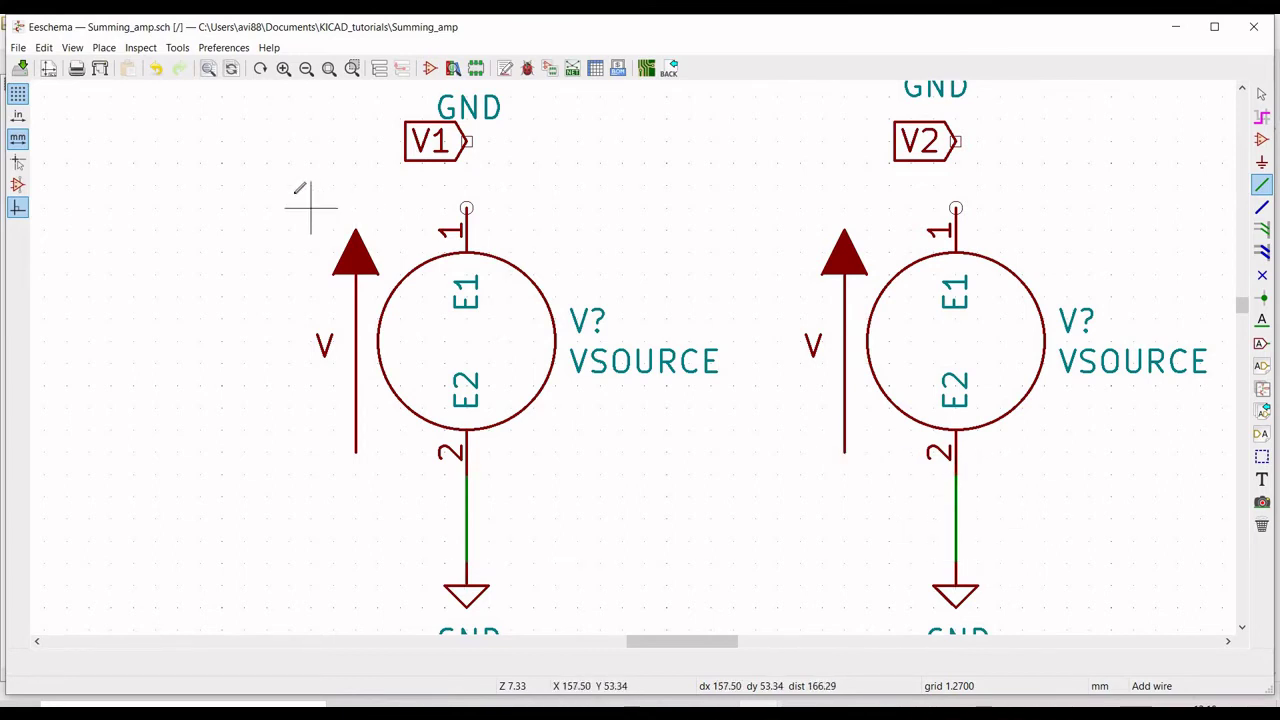
key("Escape")
- Wire the VEE, V1 and V2 labels to pin 1 of the voltage sources below them
left_click(307, 70)
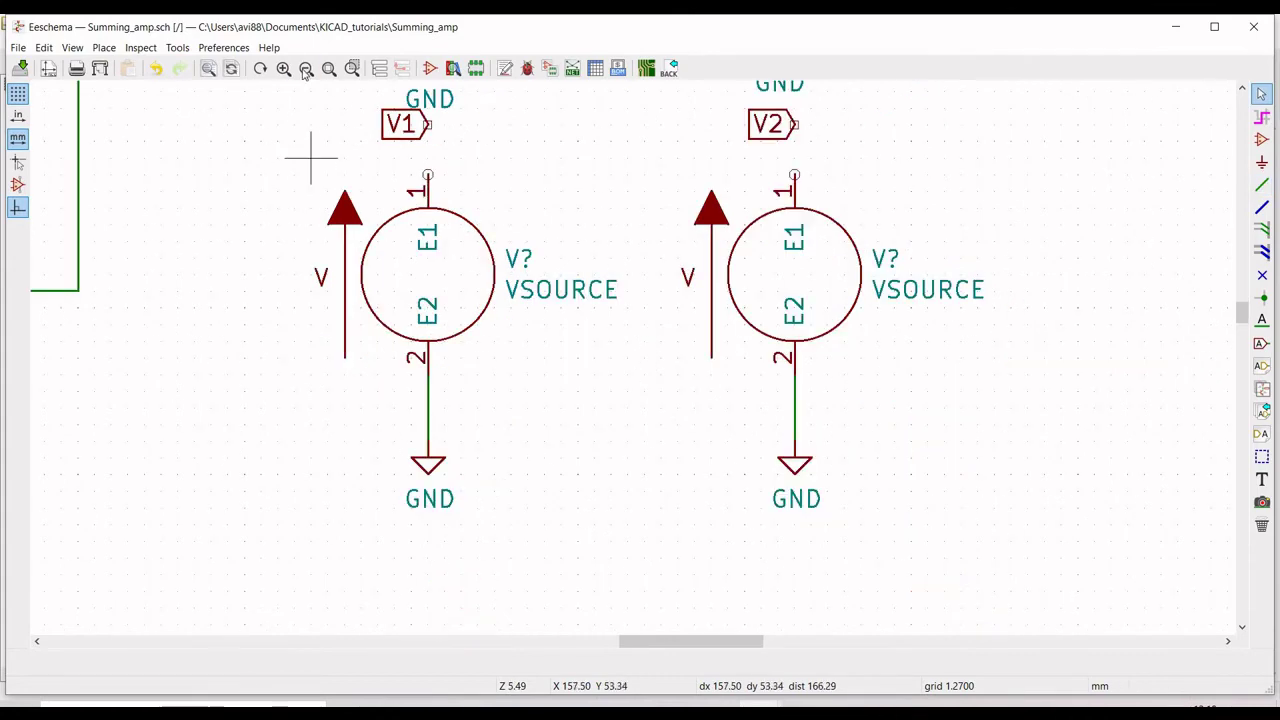
left_click(307, 70)
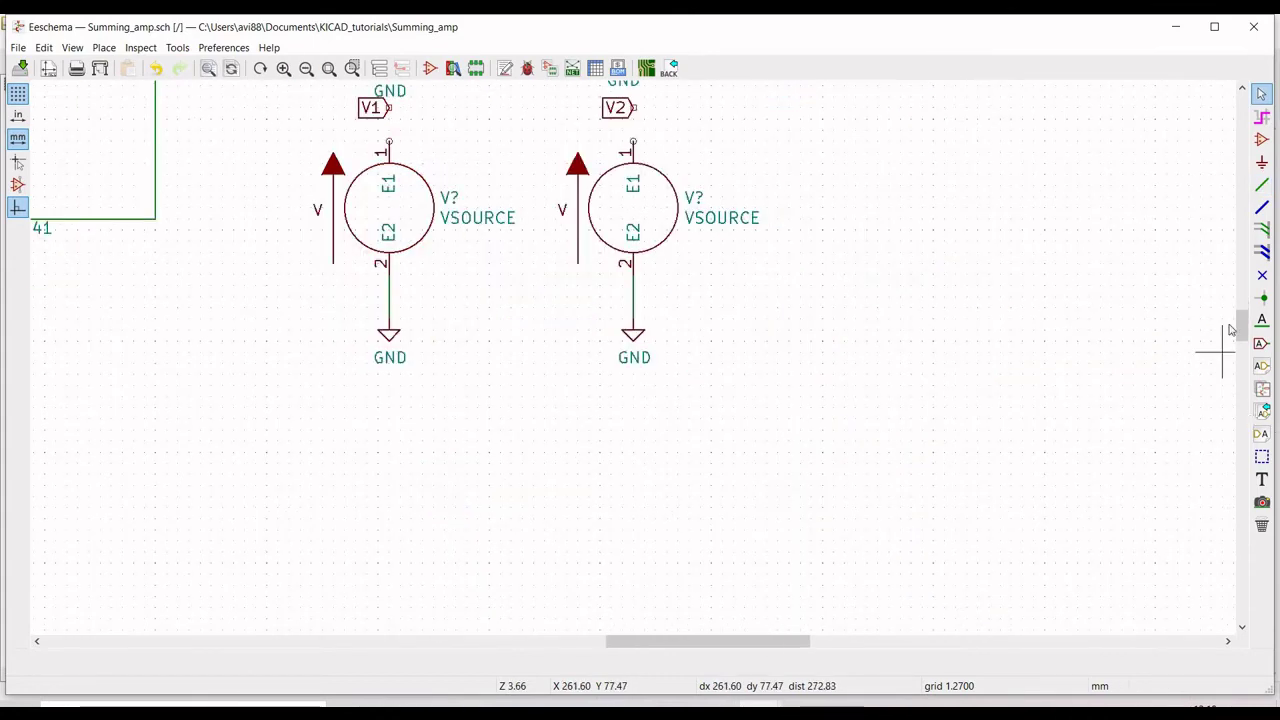
scroll(1237, 297, "up", 5)
scroll(1237, 297, "down", 1)
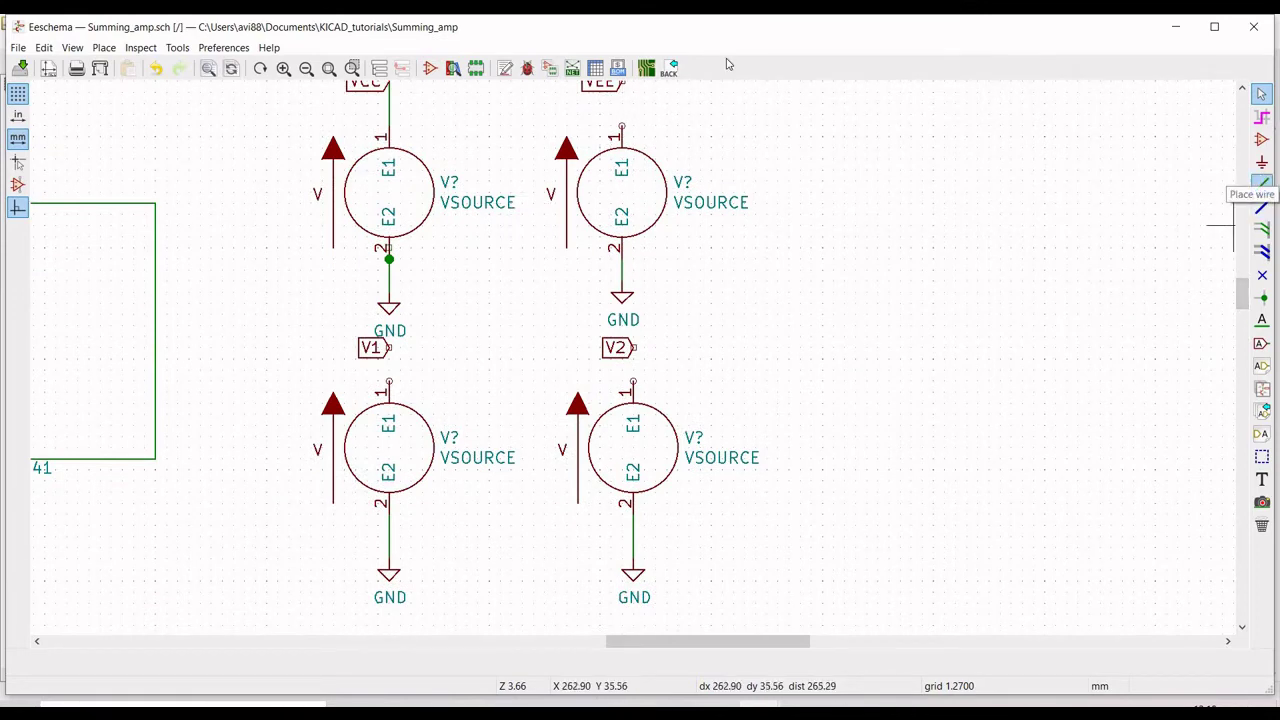
left_click(1262, 184)
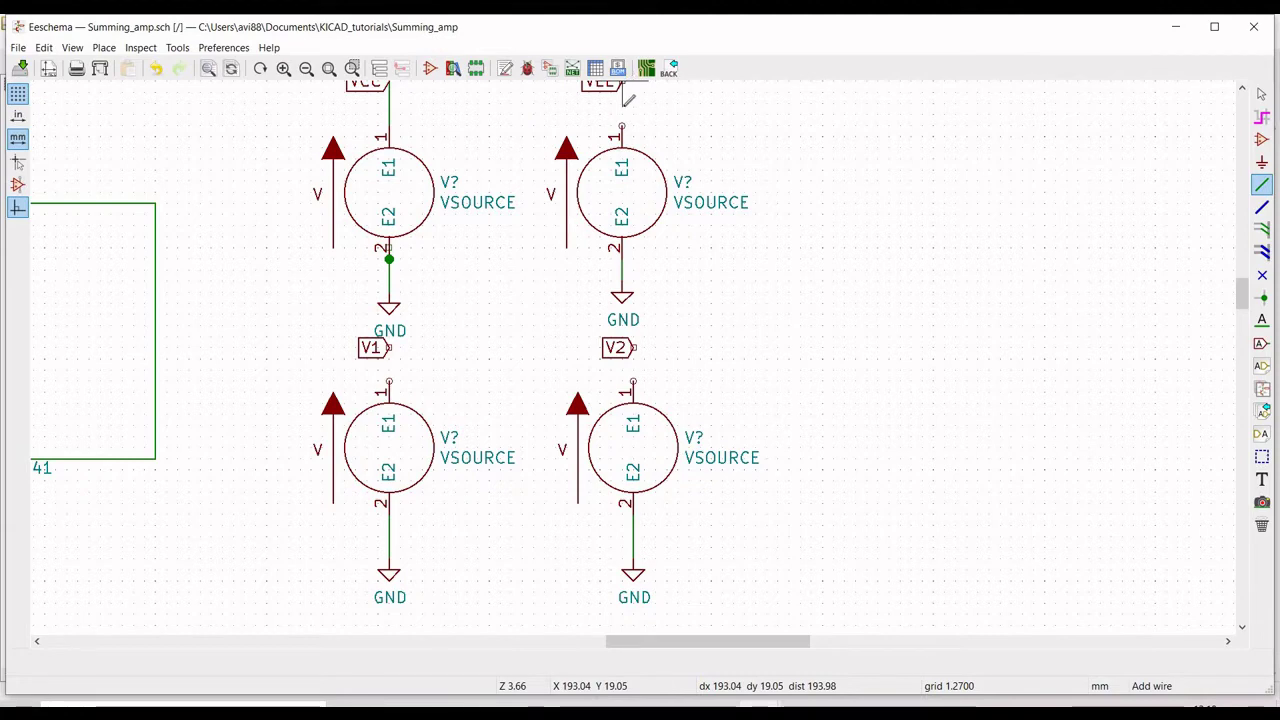
scroll(627, 97, "up", 3)
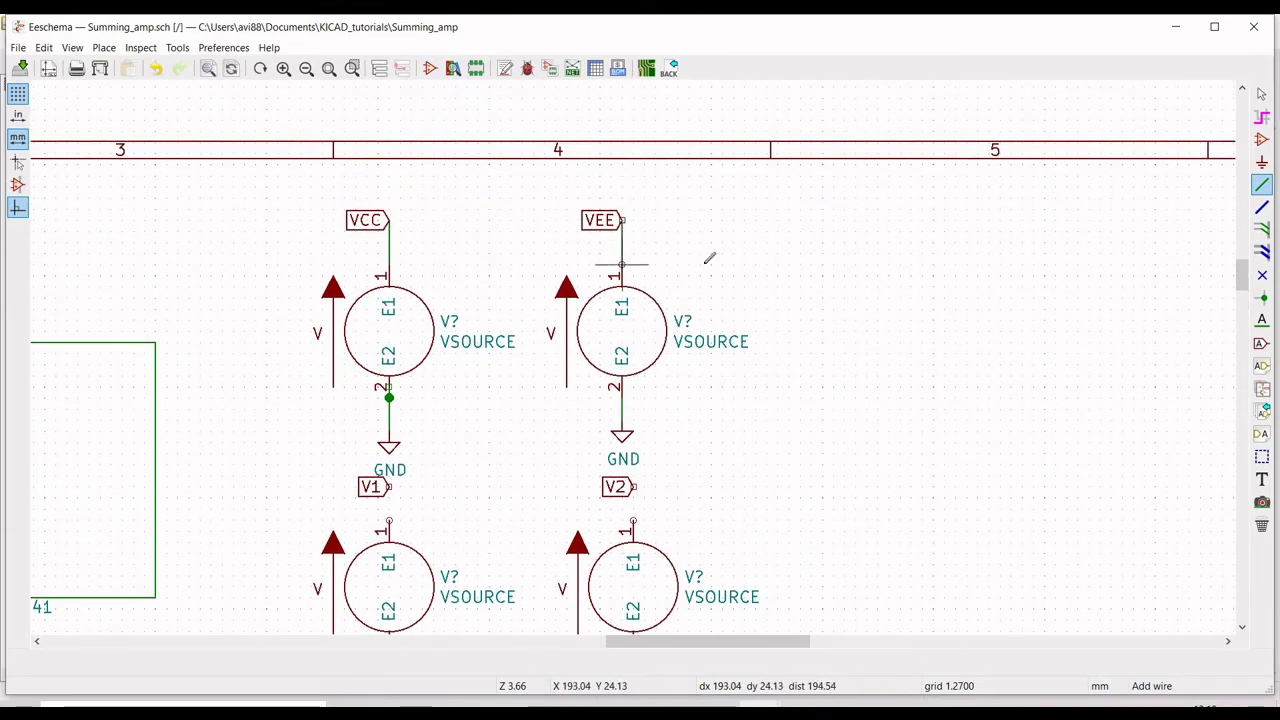
key("Escape")
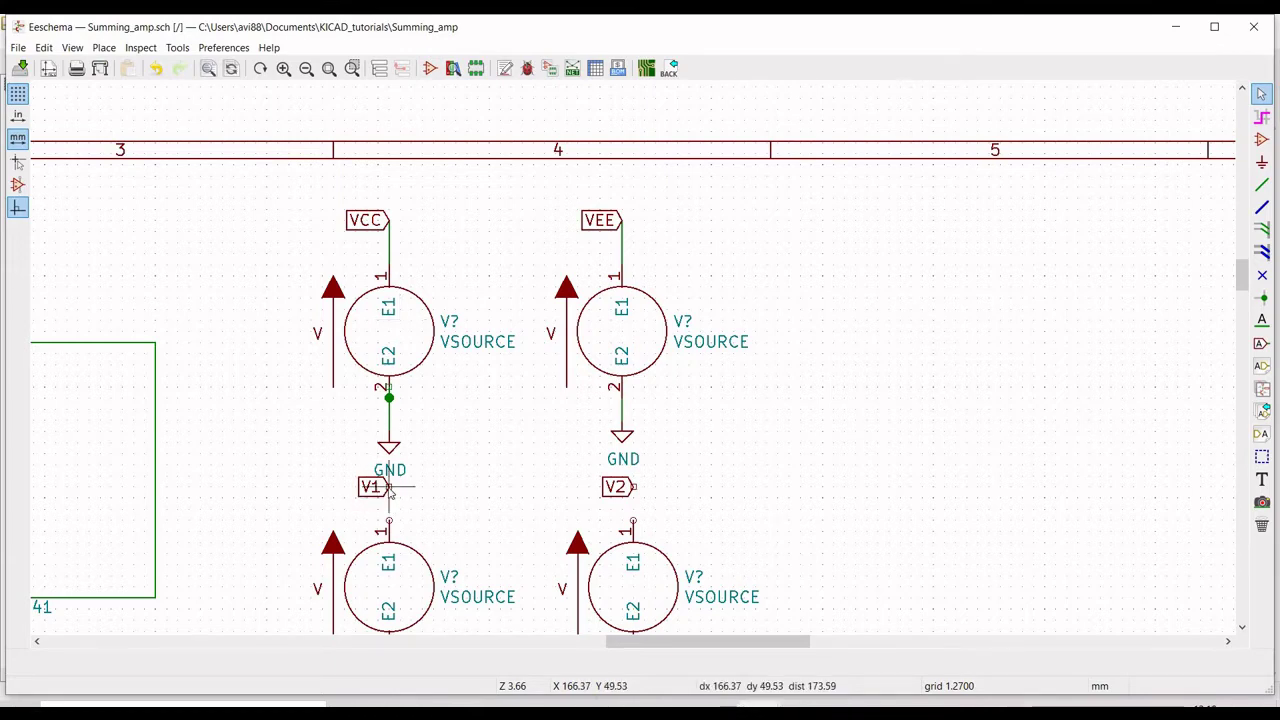
left_click(1262, 185)
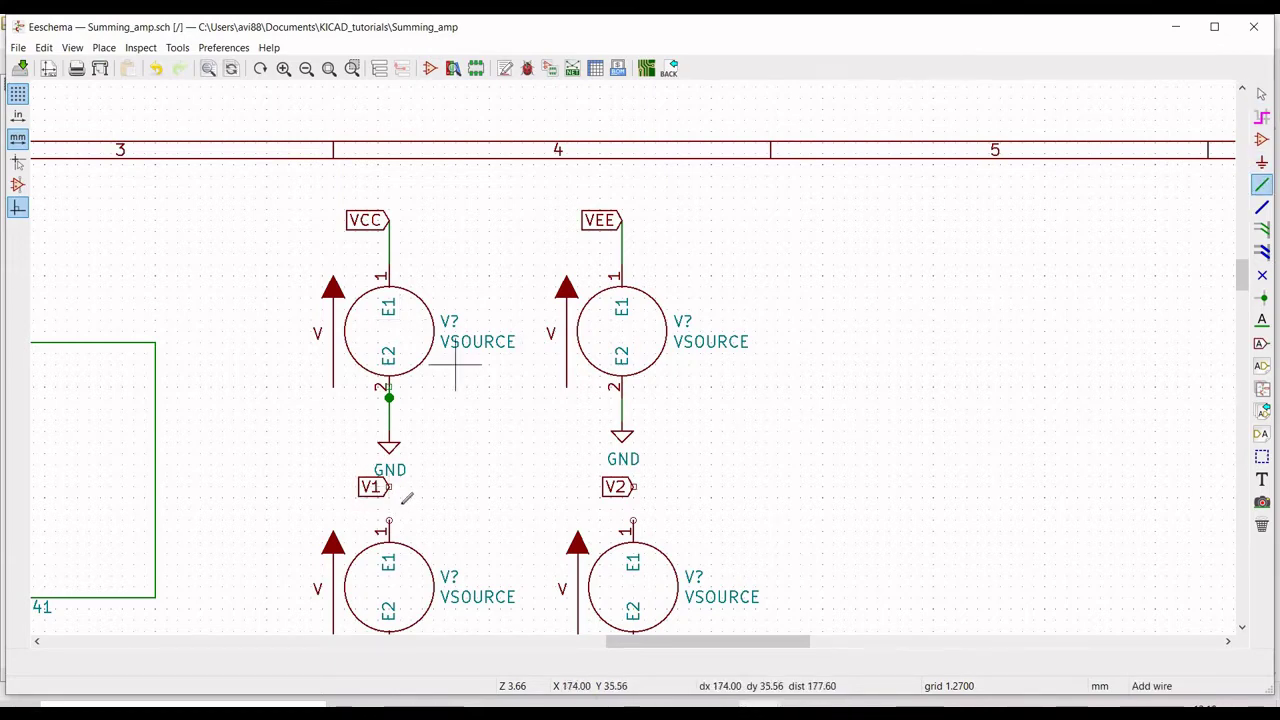
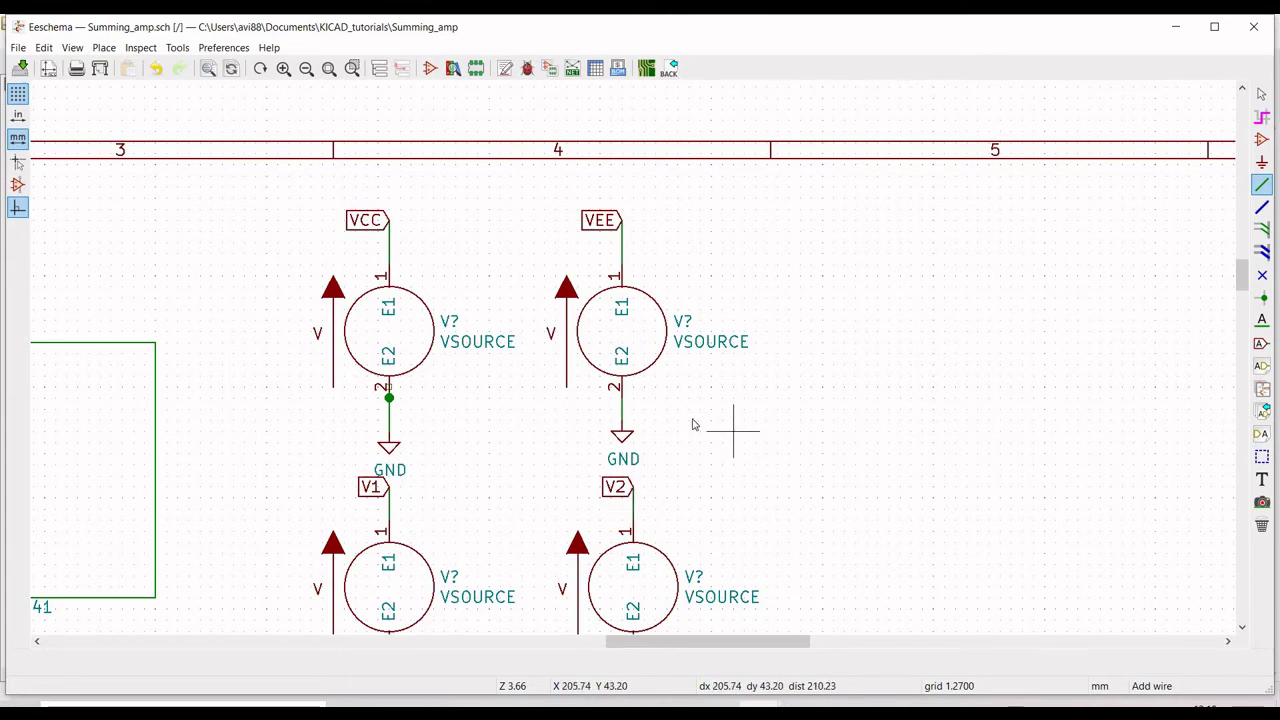
- Set the reference of the voltage source under the VCC label to VCC and its value to 5
right_click(403, 335)
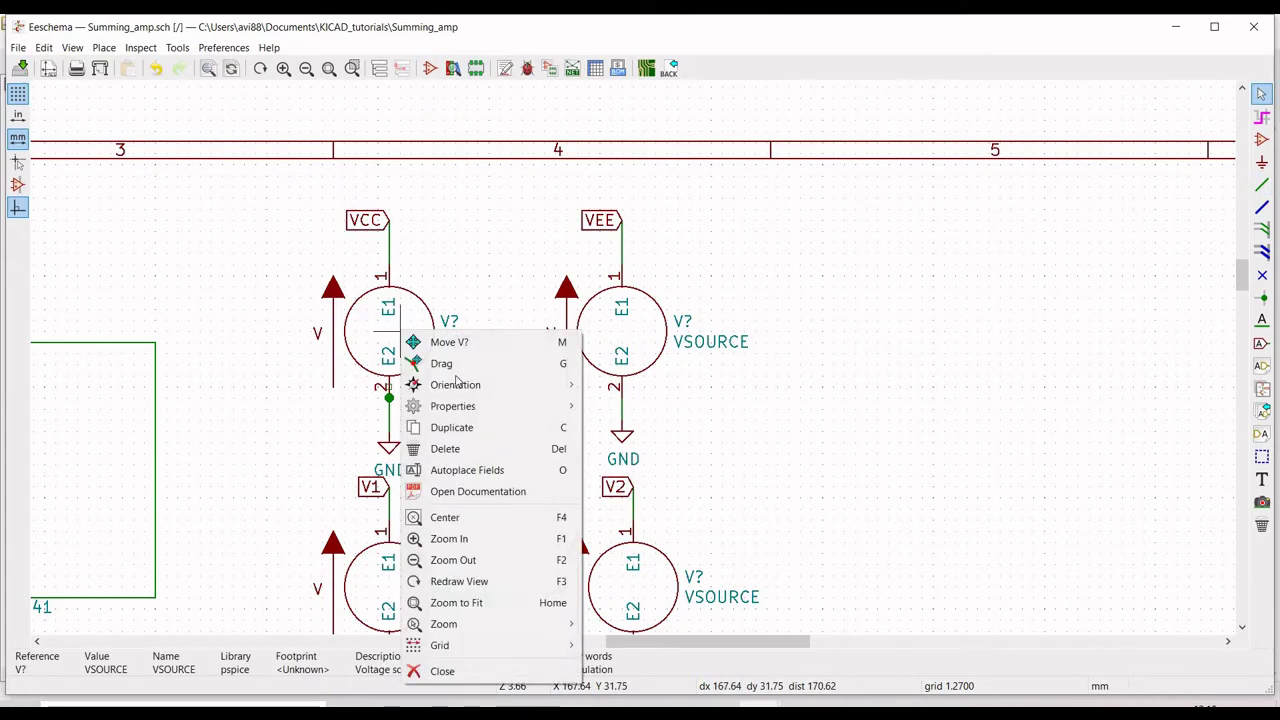
mouse_move(460, 406)
left_click(640, 408)
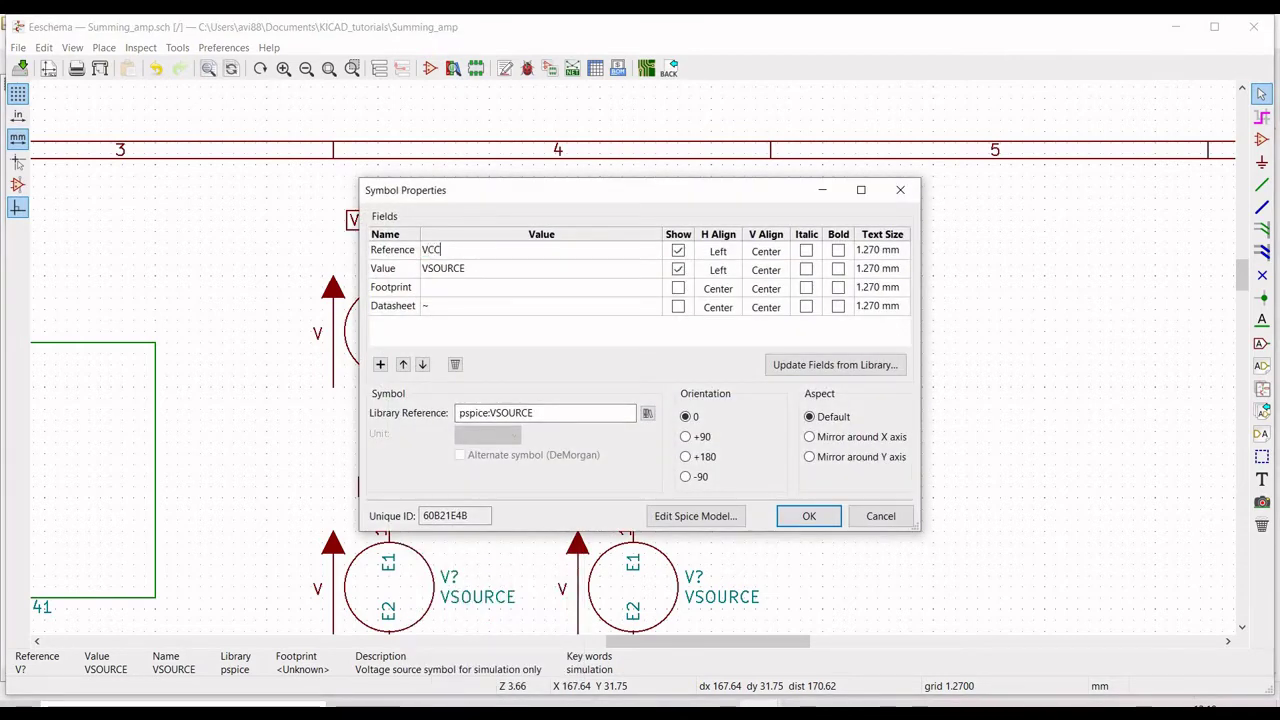
left_click(453, 271)
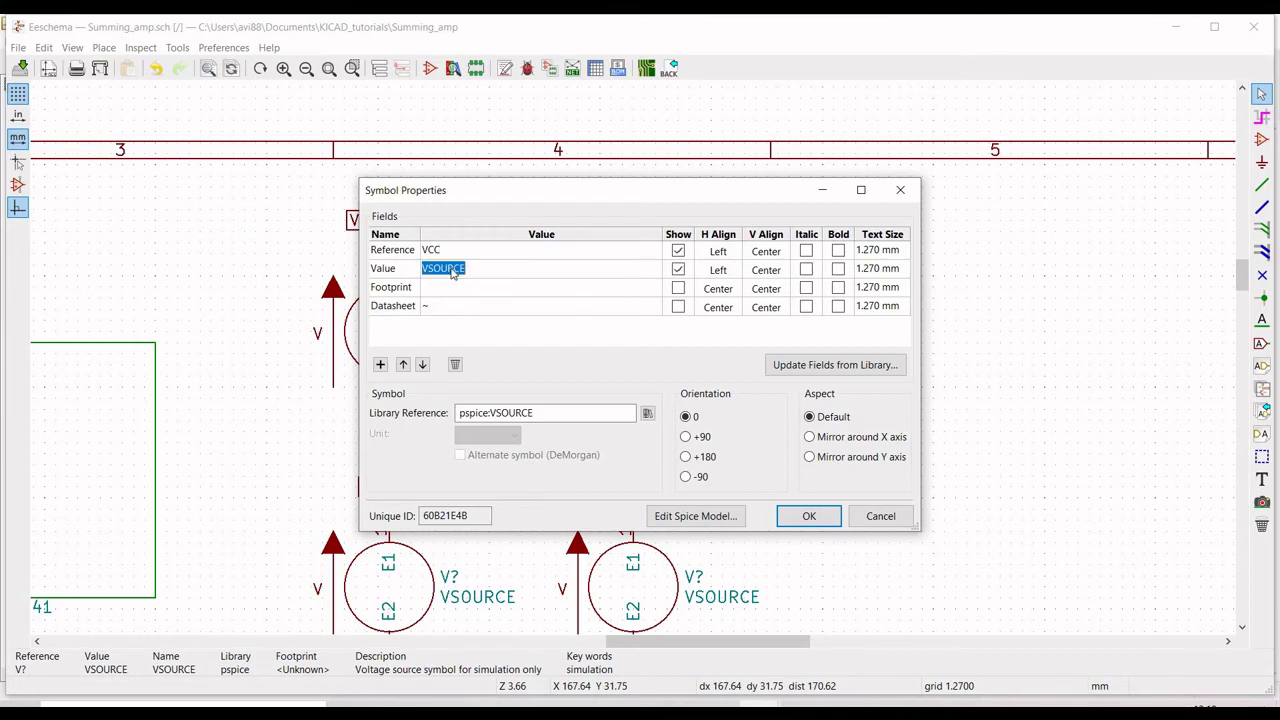
type("5")
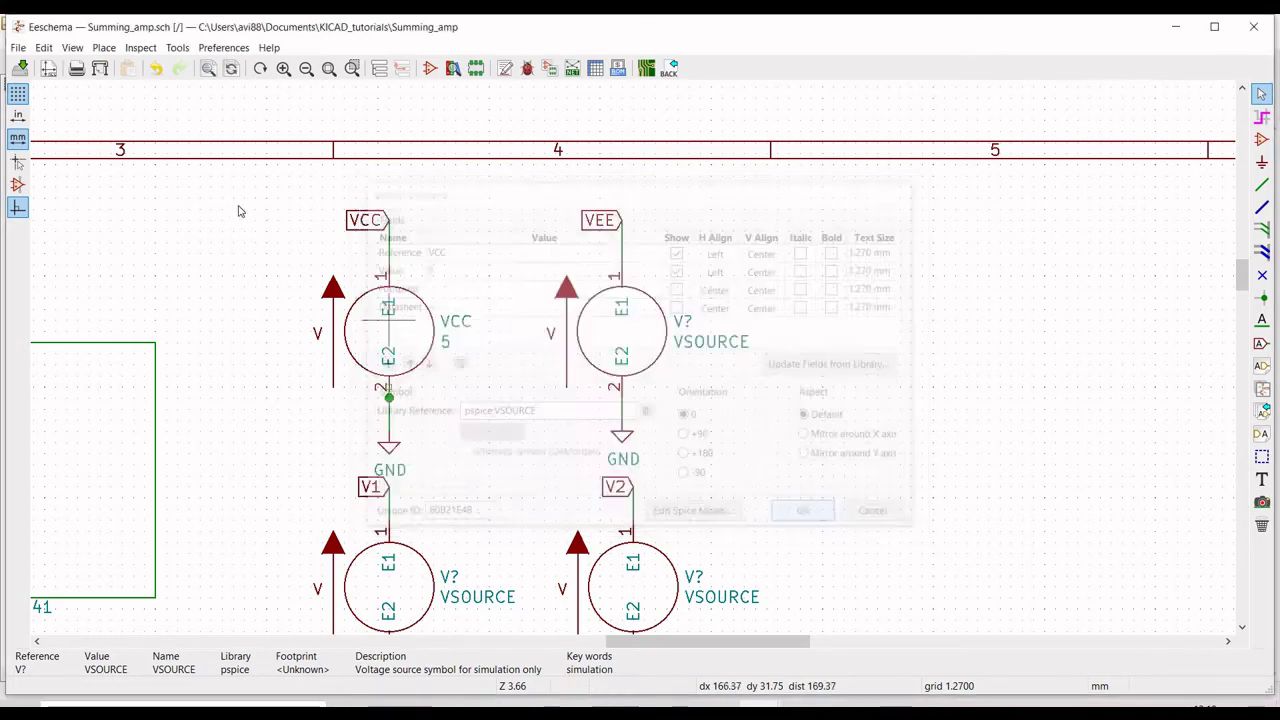
- Set the reference of the voltage source under the VEE label to VEE and its value to -5
right_click(621, 328)
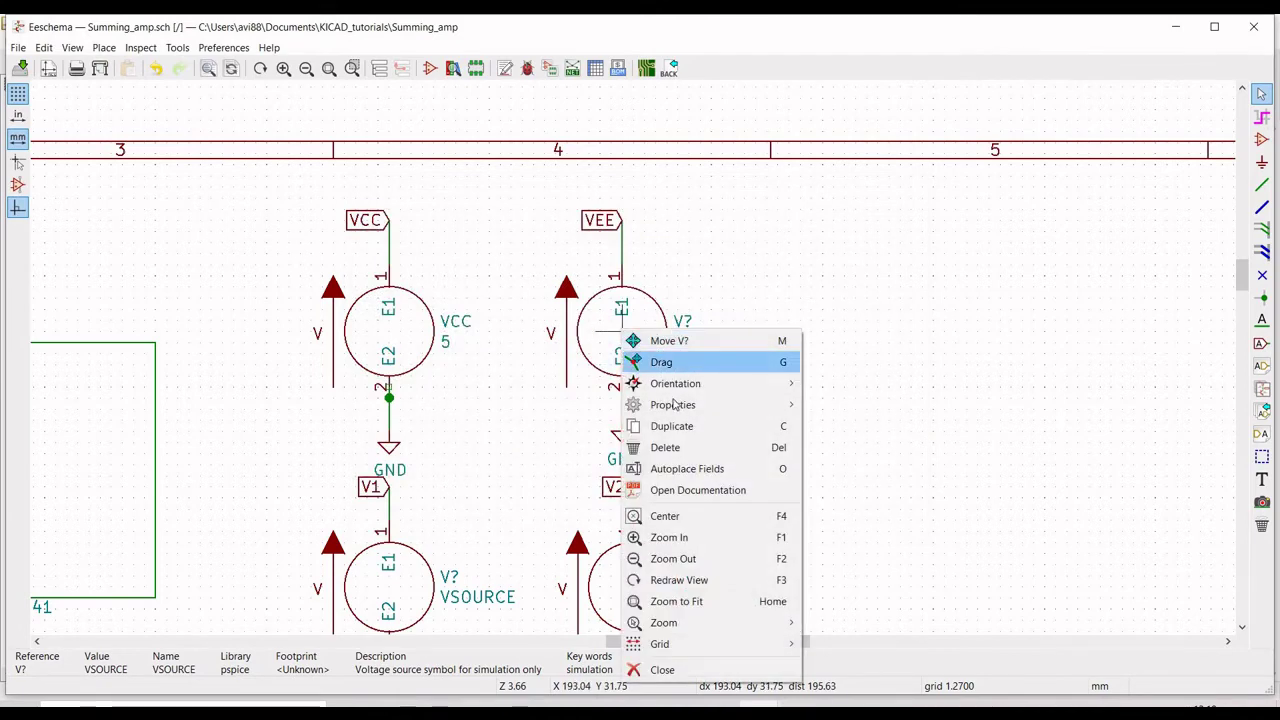
mouse_move(718, 406)
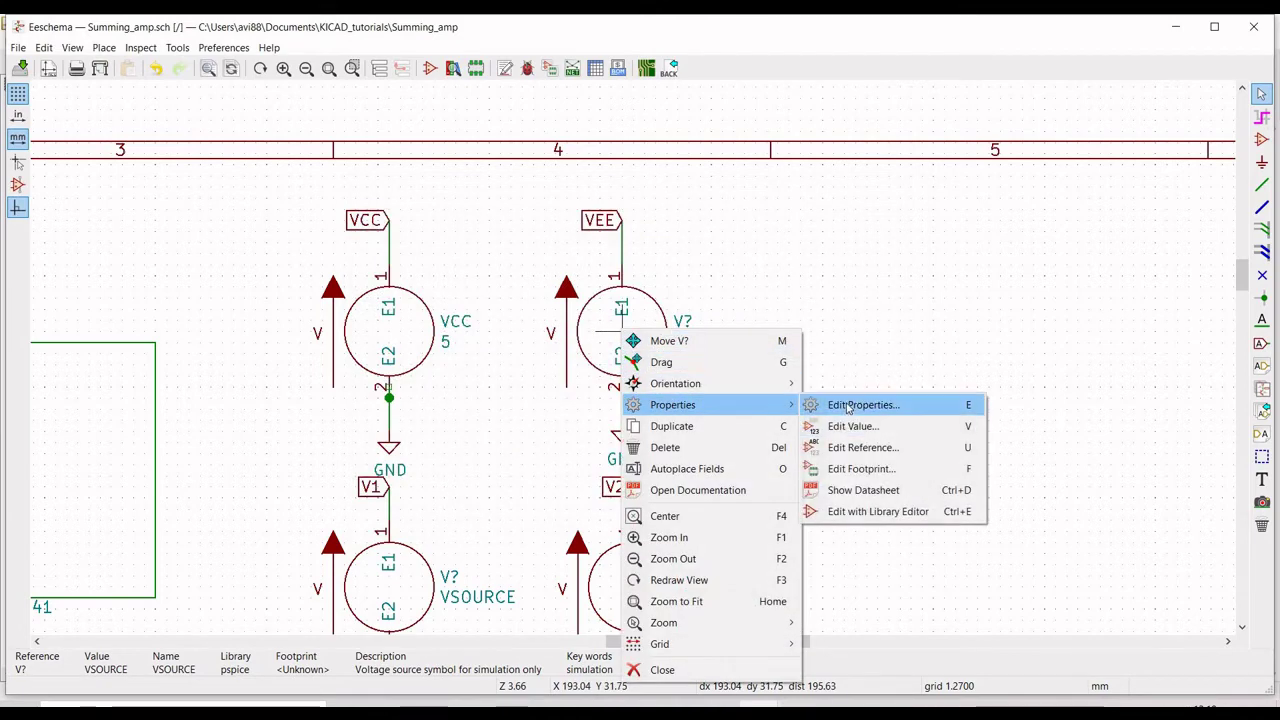
left_click(847, 406)
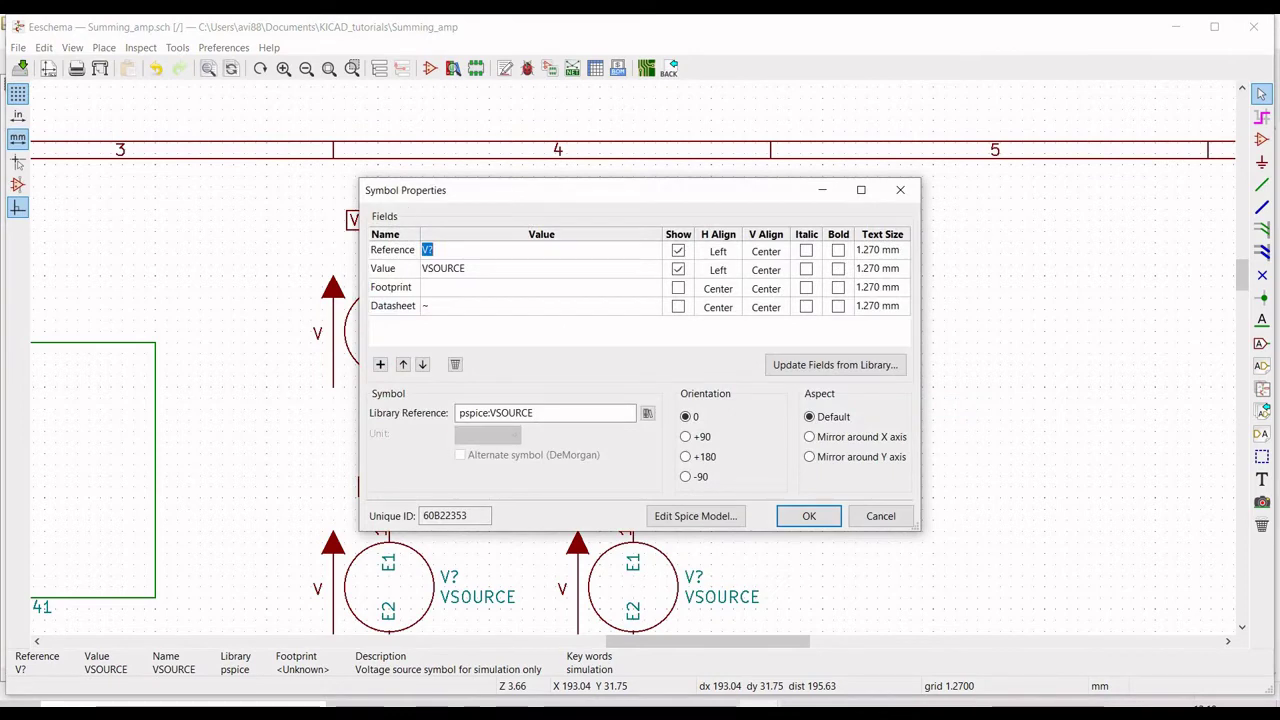
left_click(472, 276)
type("-5")
left_click(809, 516)
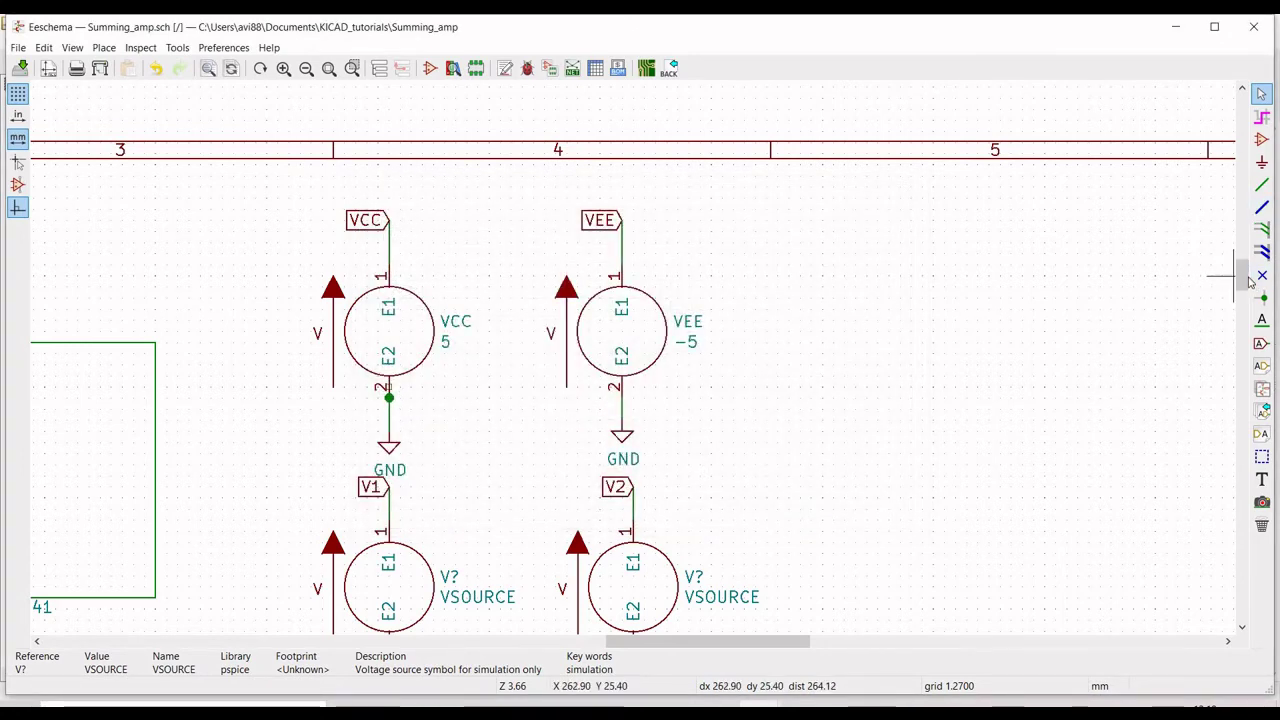
- Set the reference of the voltage source under the V1 label to V1 and its value to 0
scroll(1241, 276, "down", 3)
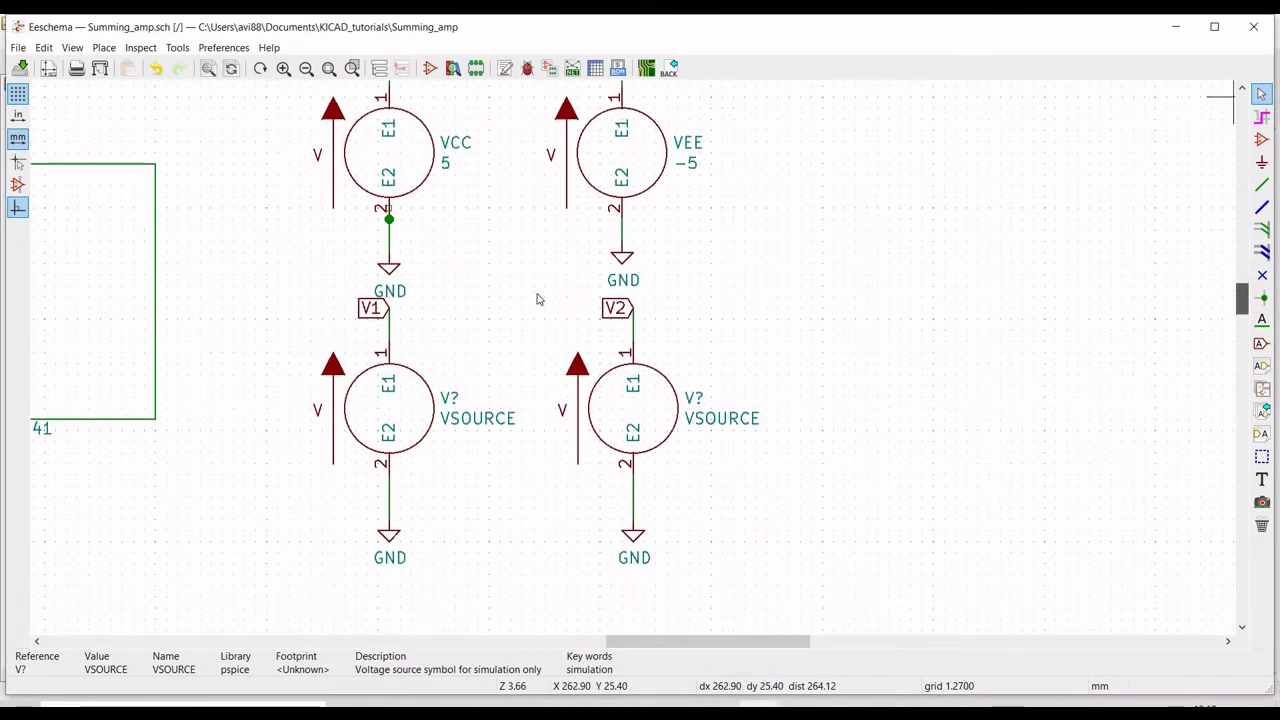
right_click(378, 400)
mouse_move(483, 125)
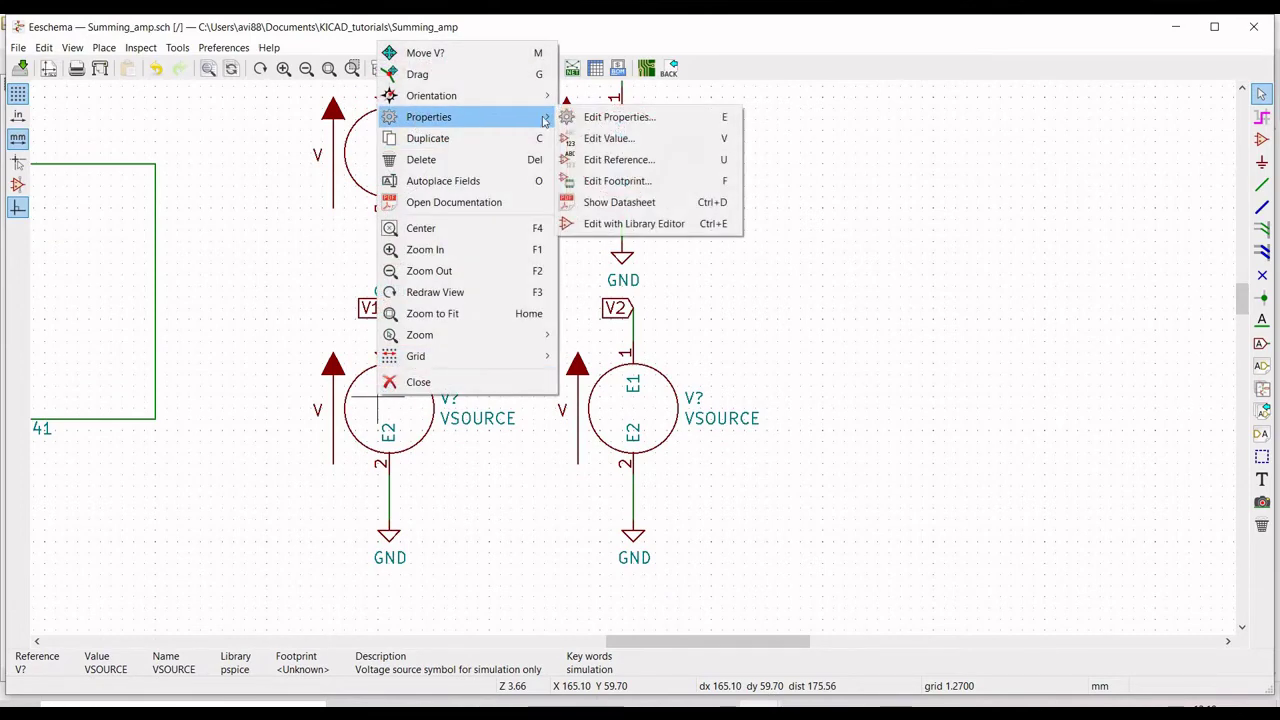
left_click(605, 120)
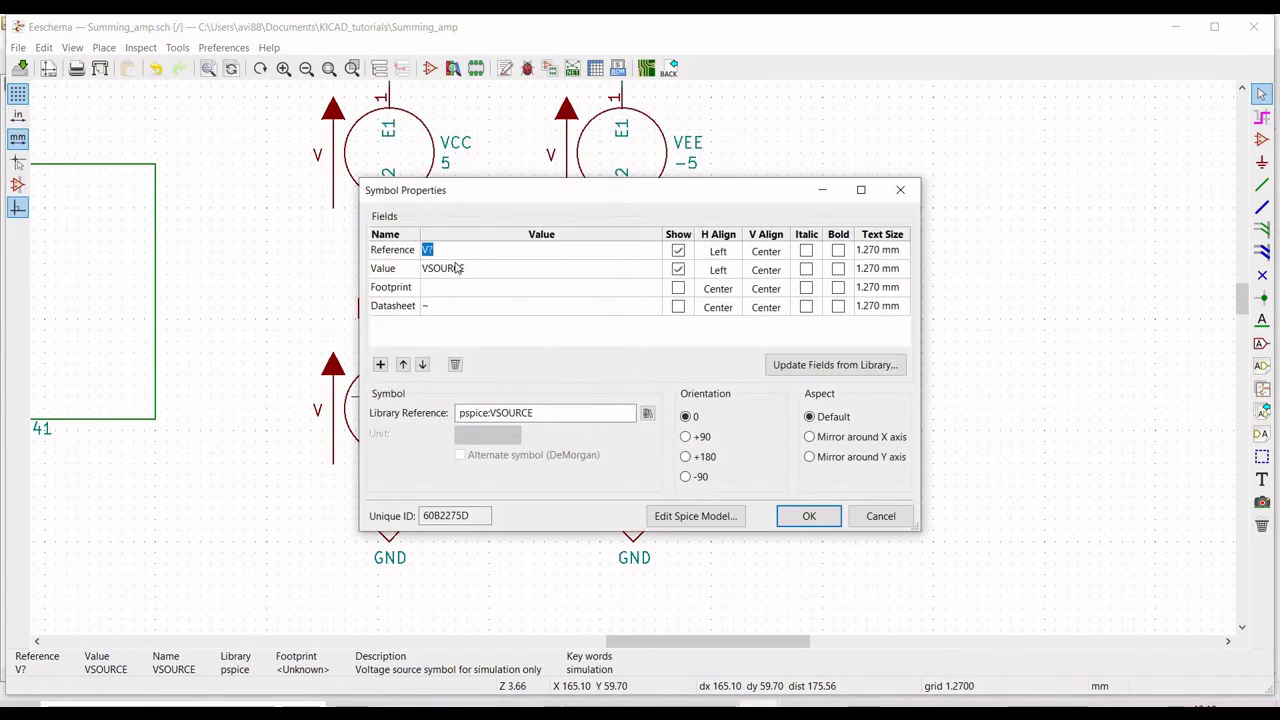
type("V1")
key("Tab")
type("0")
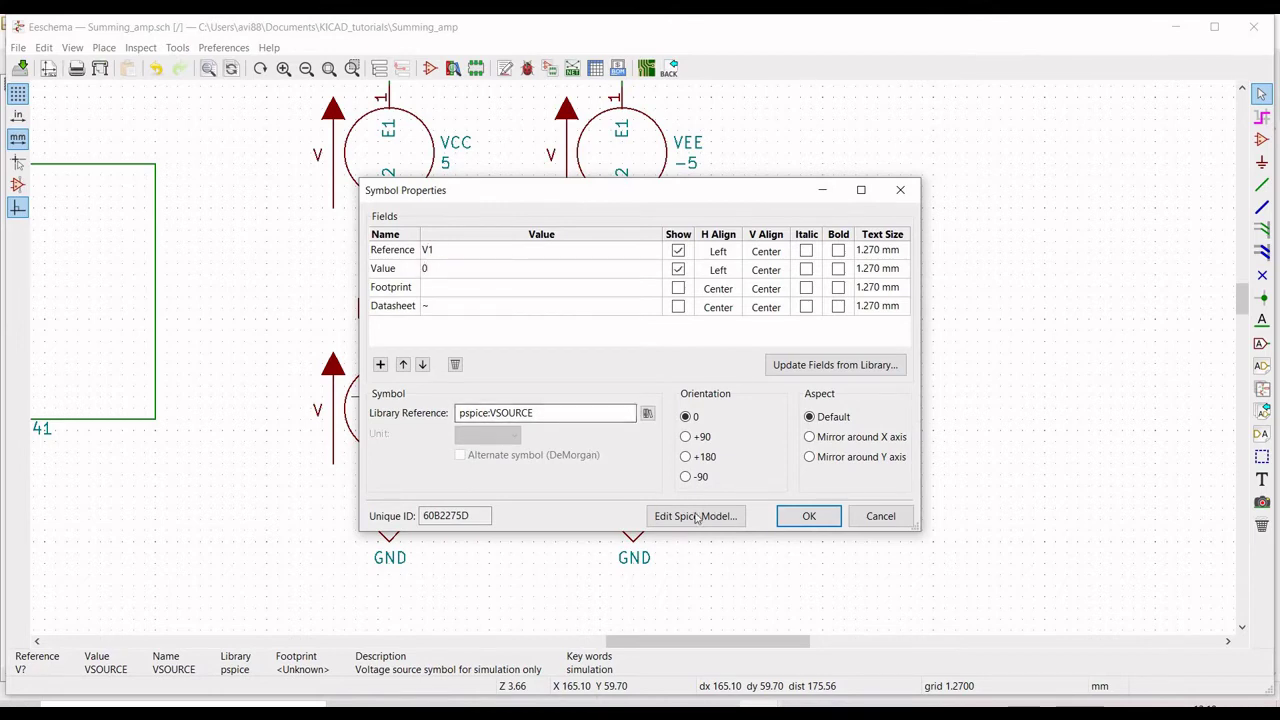
- Give source V1 a sinusoidal SPICE model with DC offset 0, amplitude 0.1 and frequency 1khz, and apply its properties
left_click(695, 516)
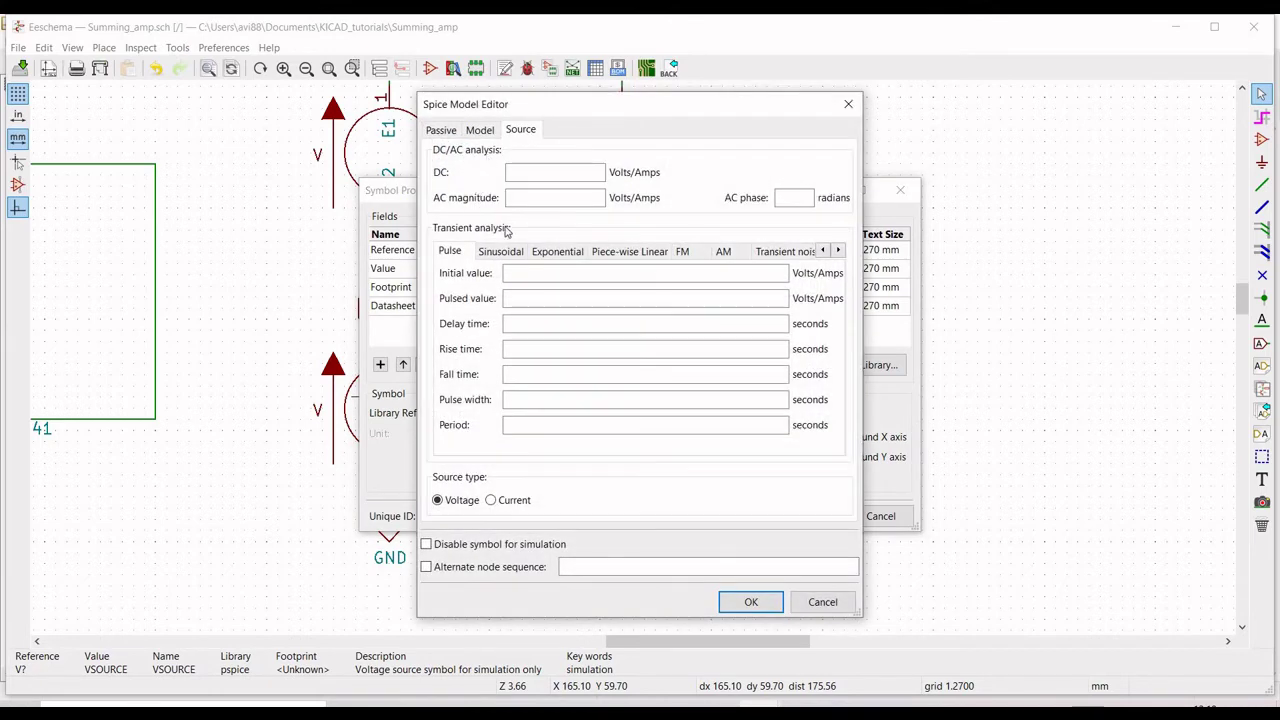
left_click(500, 250)
left_click(533, 272)
type("0")
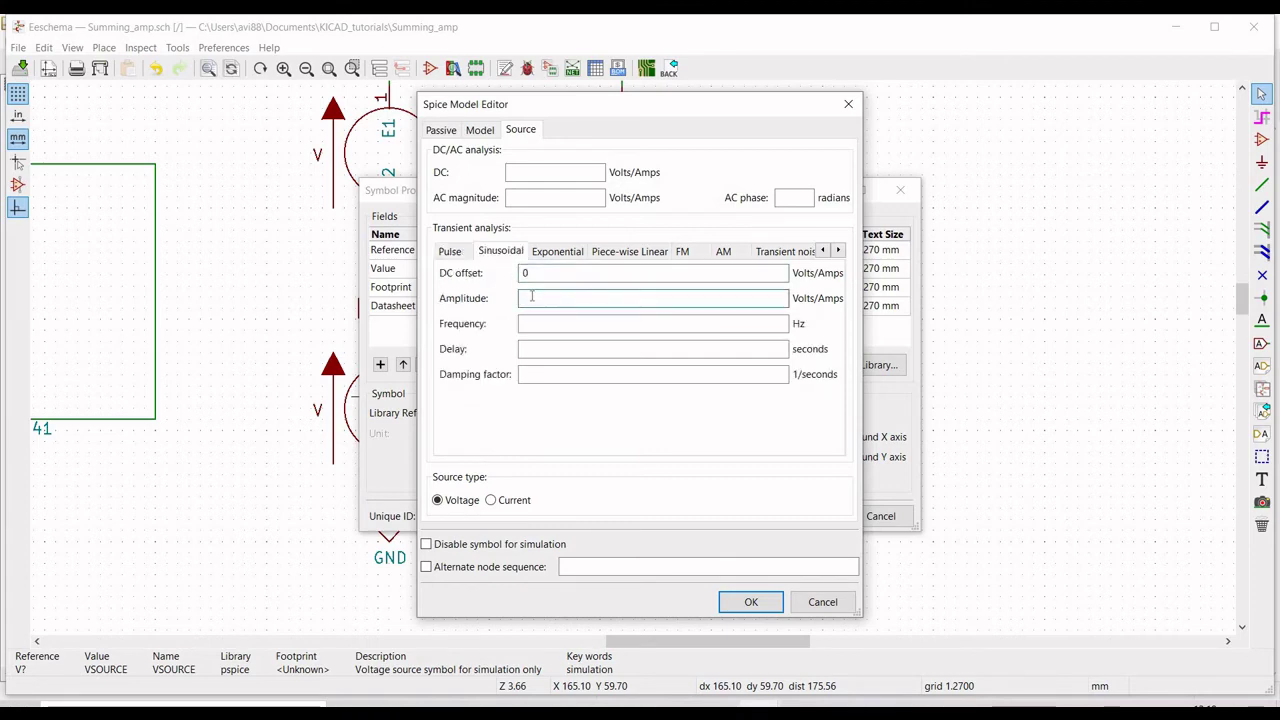
left_click(535, 322)
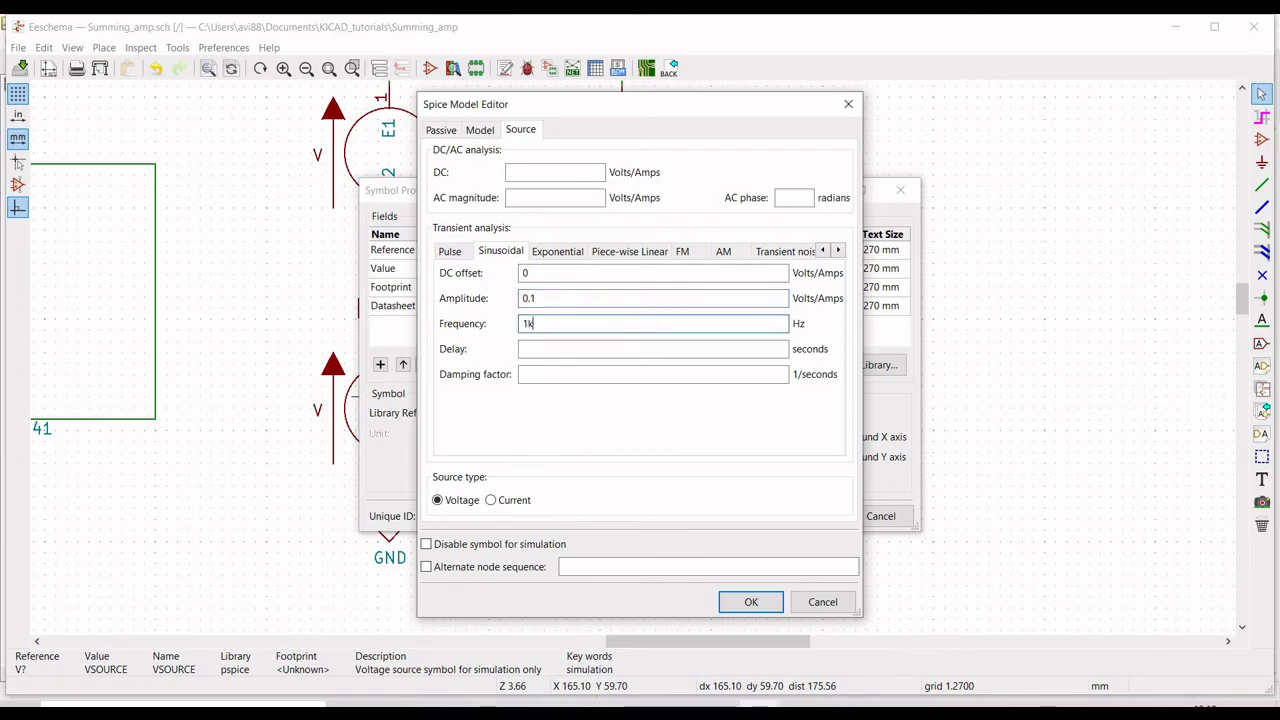
left_click(748, 603)
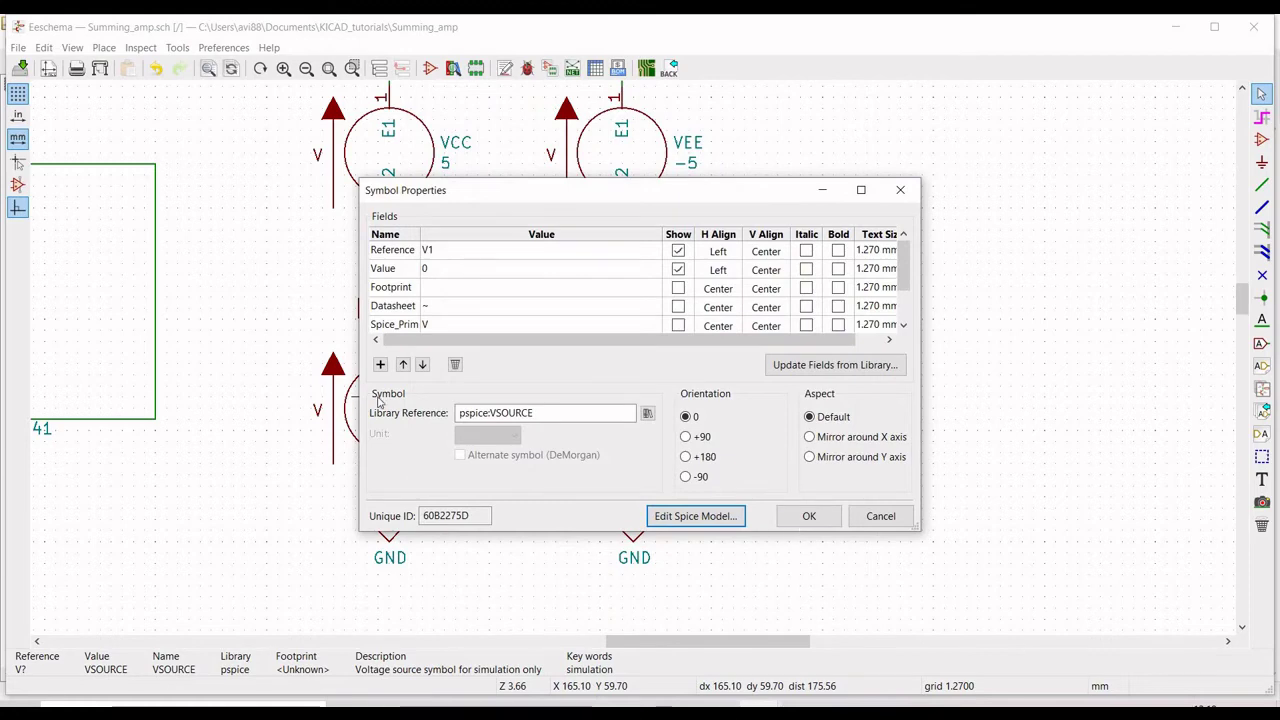
key("Return")
- Set the reference of the voltage source under the V2 label to V2 and its value to 0
right_click(645, 420)
mouse_move(735, 140)
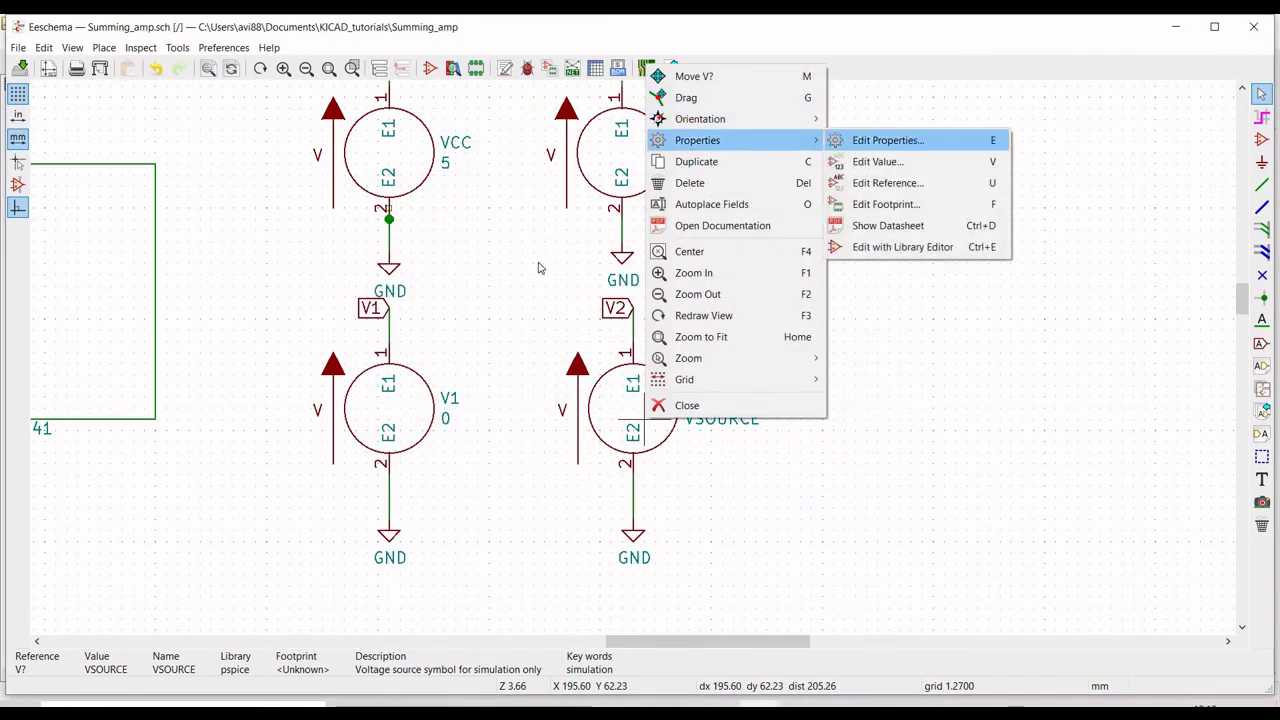
key("Return")
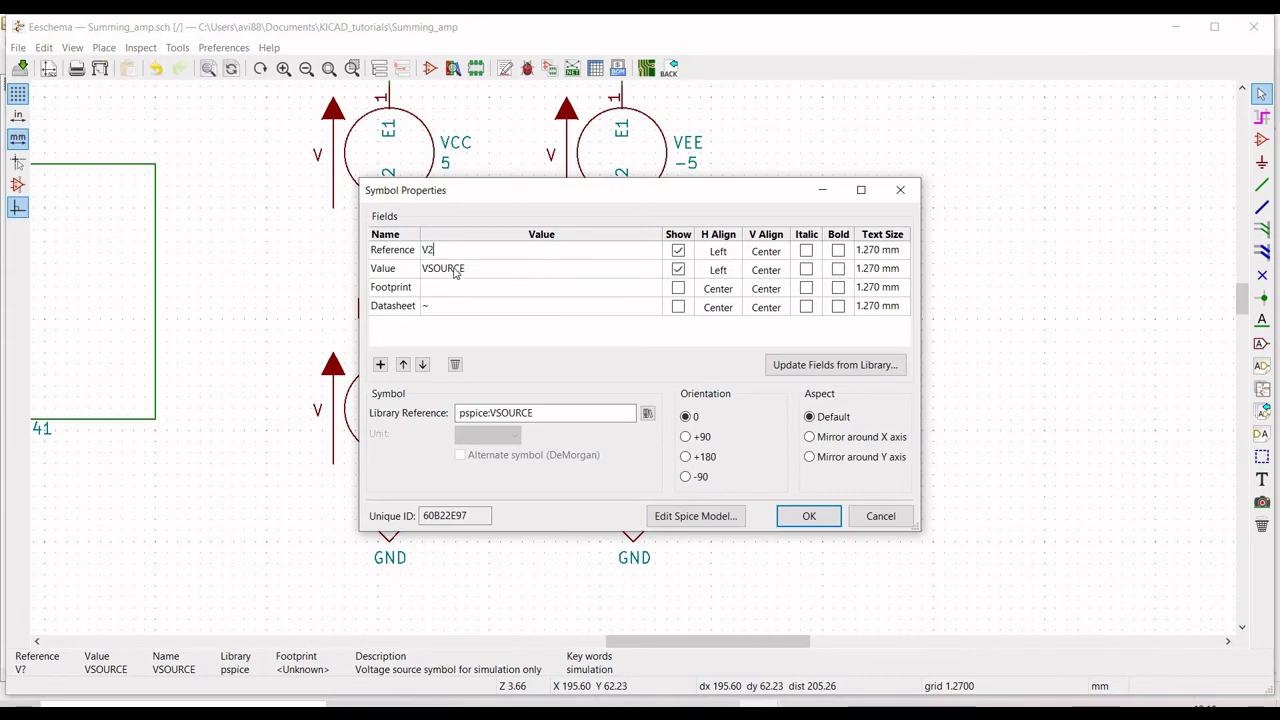
left_click(455, 268)
type("0")
- Give source V2 a sinusoidal SPICE model with DC offset 0, amplitude 0.1 and frequency 1k, and apply its properties
left_click(707, 516)
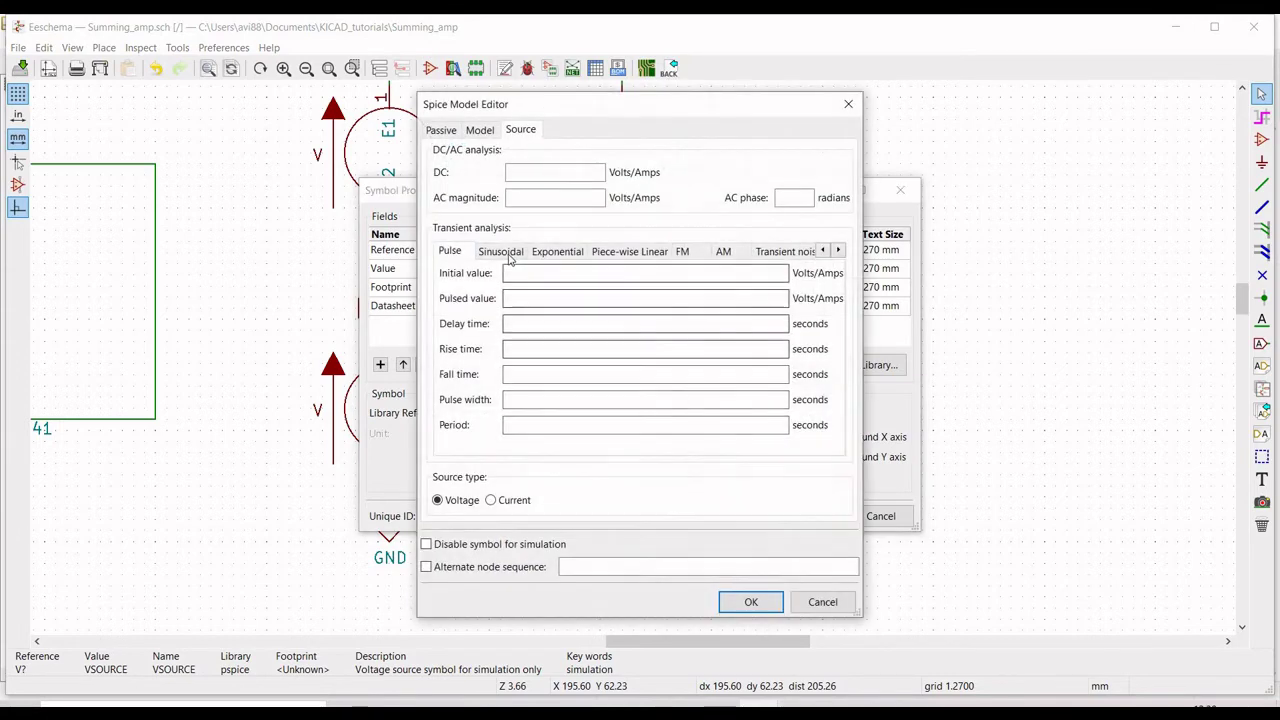
left_click(500, 251)
type("0")
key("Tab")
type("0.")
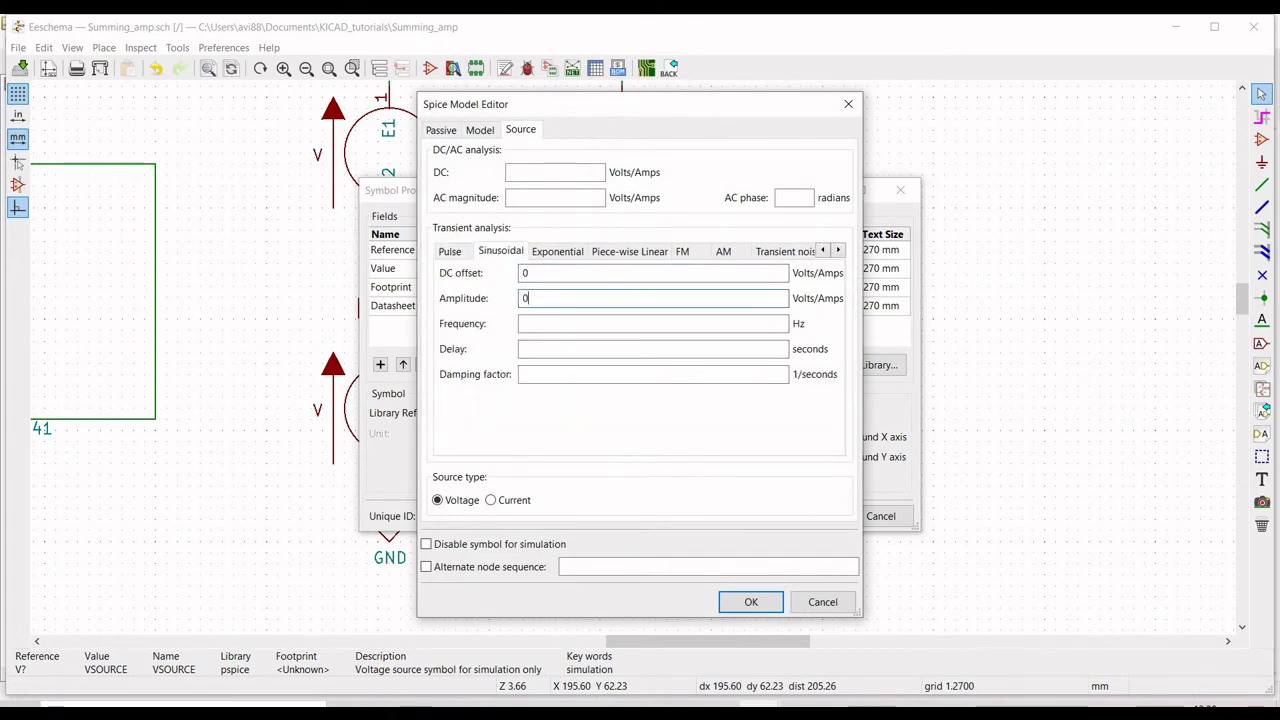
left_click(530, 324)
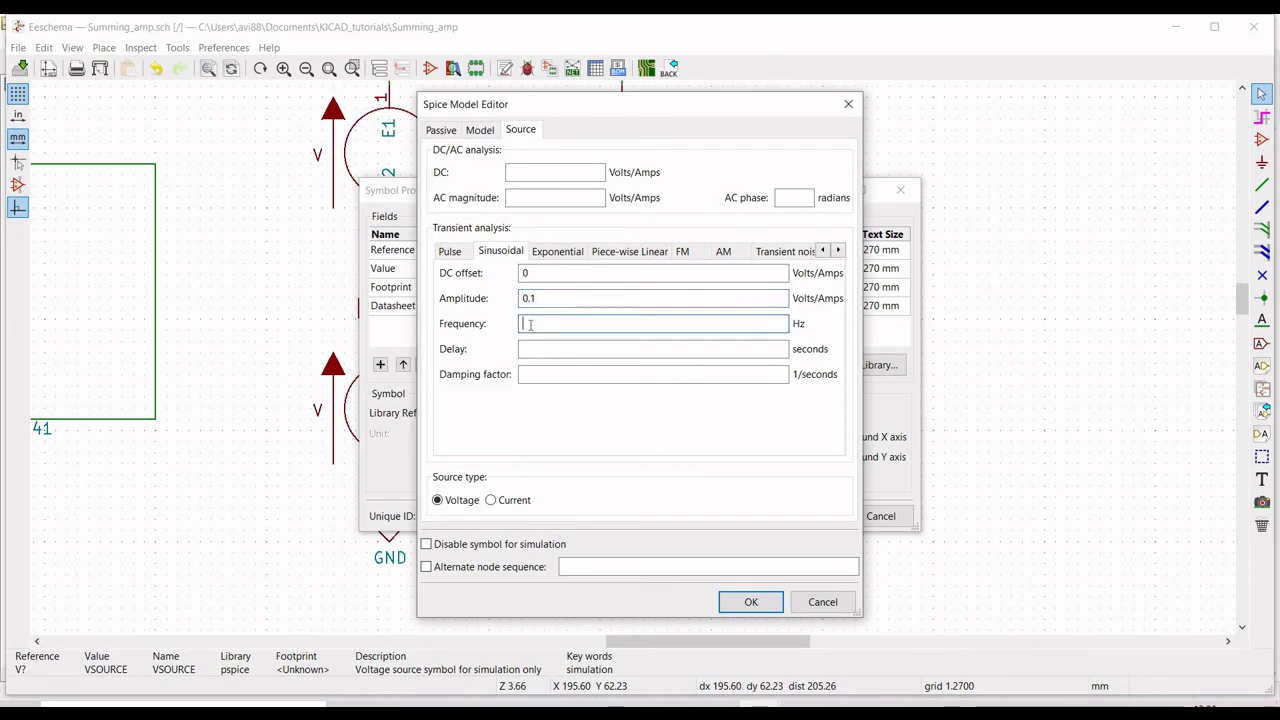
type("1")
key("BackSpace")
type("1k")
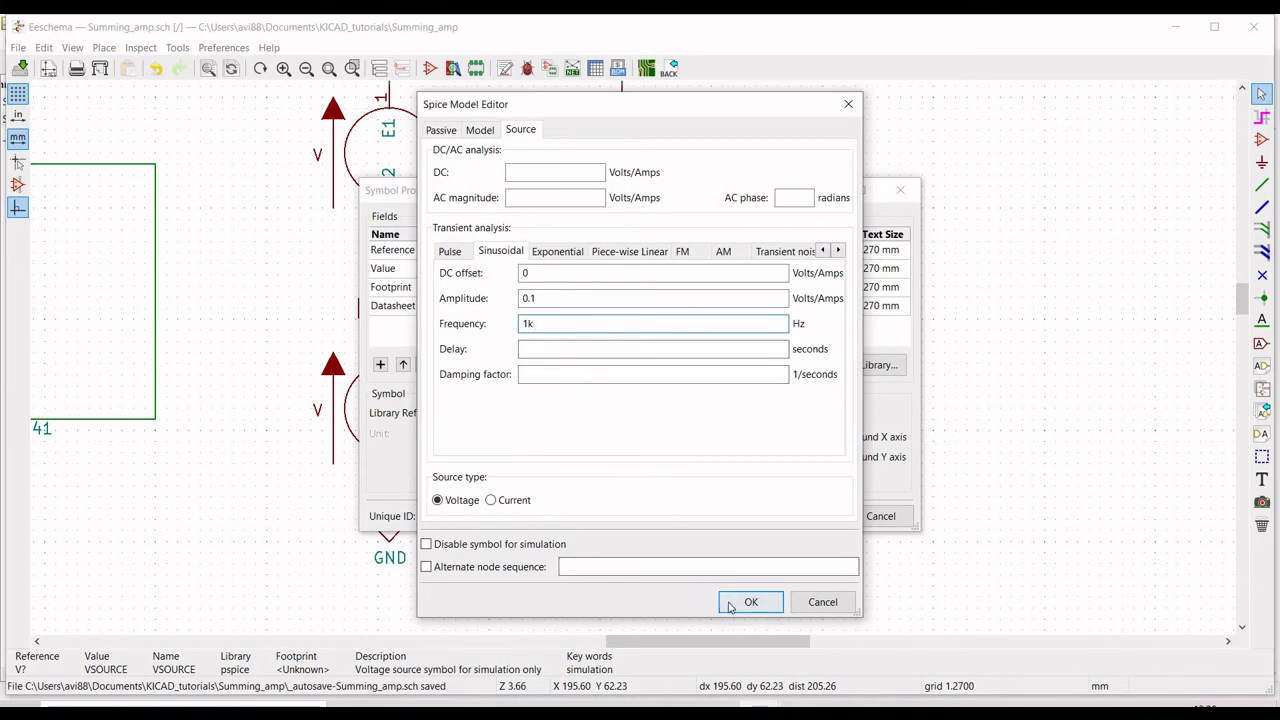
key("Return")
left_click(806, 515)
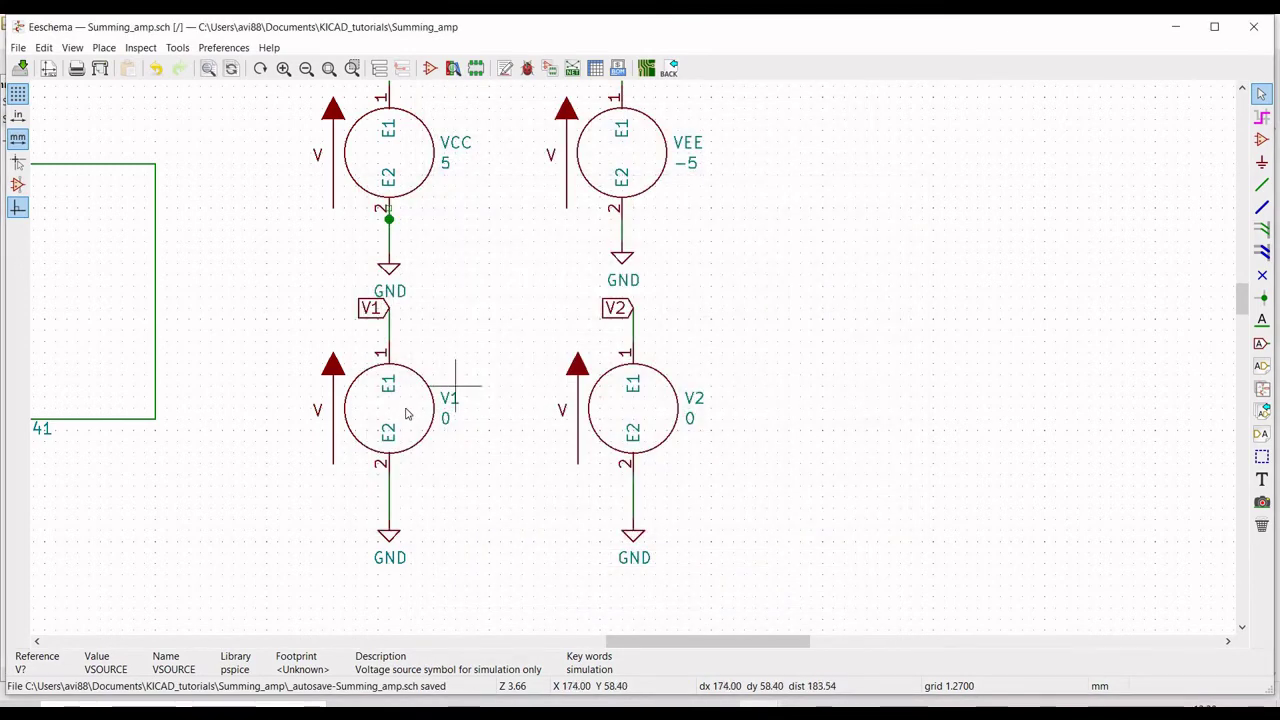
- Reopen source V1's SPICE model and apply it as sinusoidal with DC offset 0, amplitude 100m and frequency 1k
right_click(418, 315)
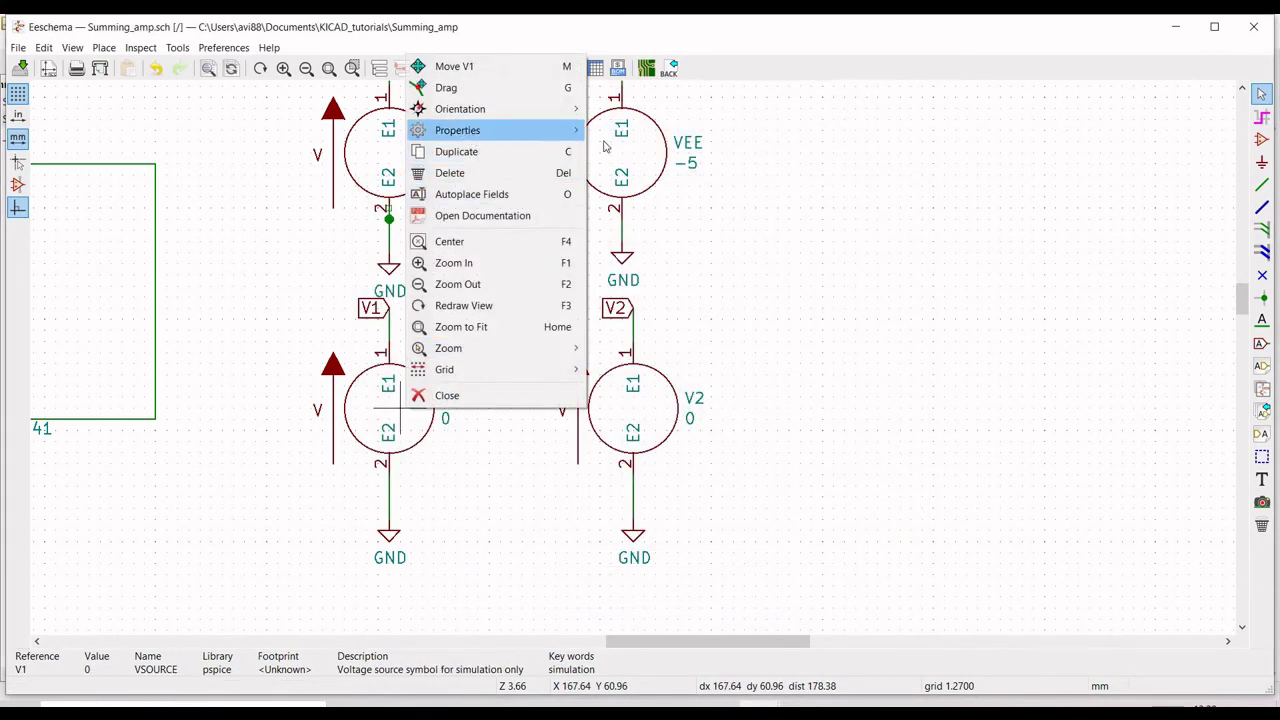
mouse_move(472, 133)
left_click(658, 134)
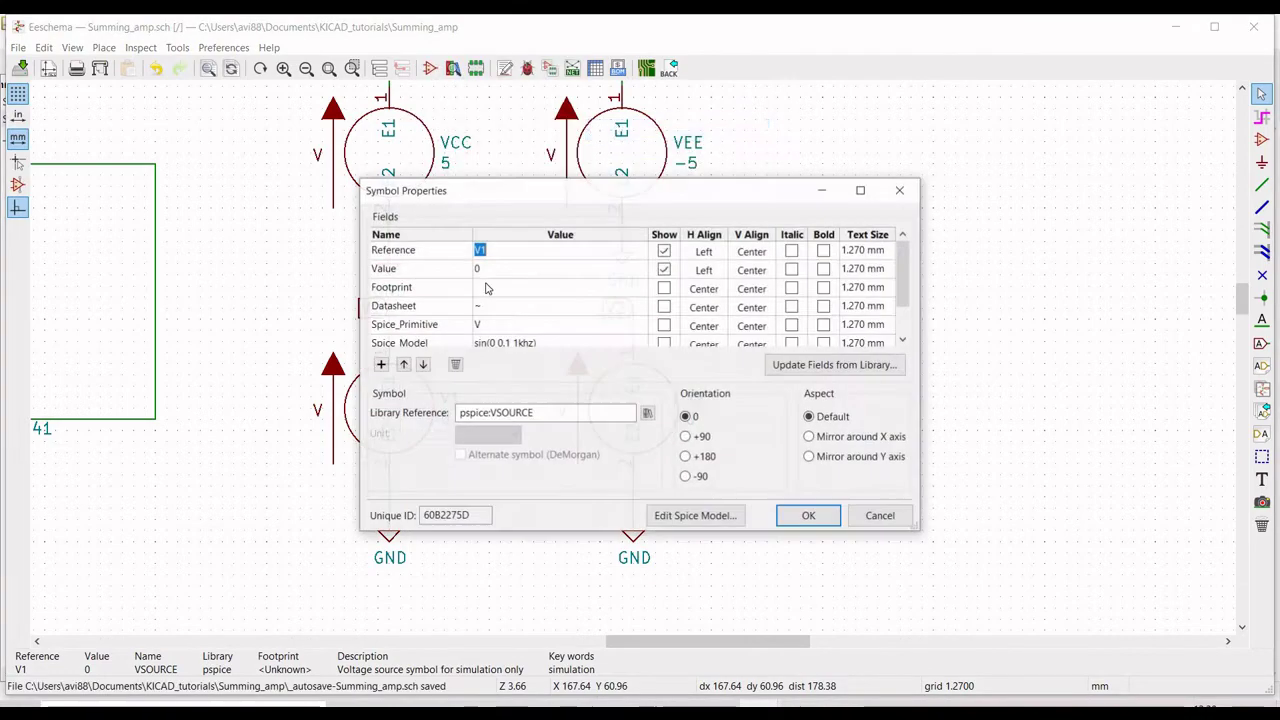
left_click(692, 516)
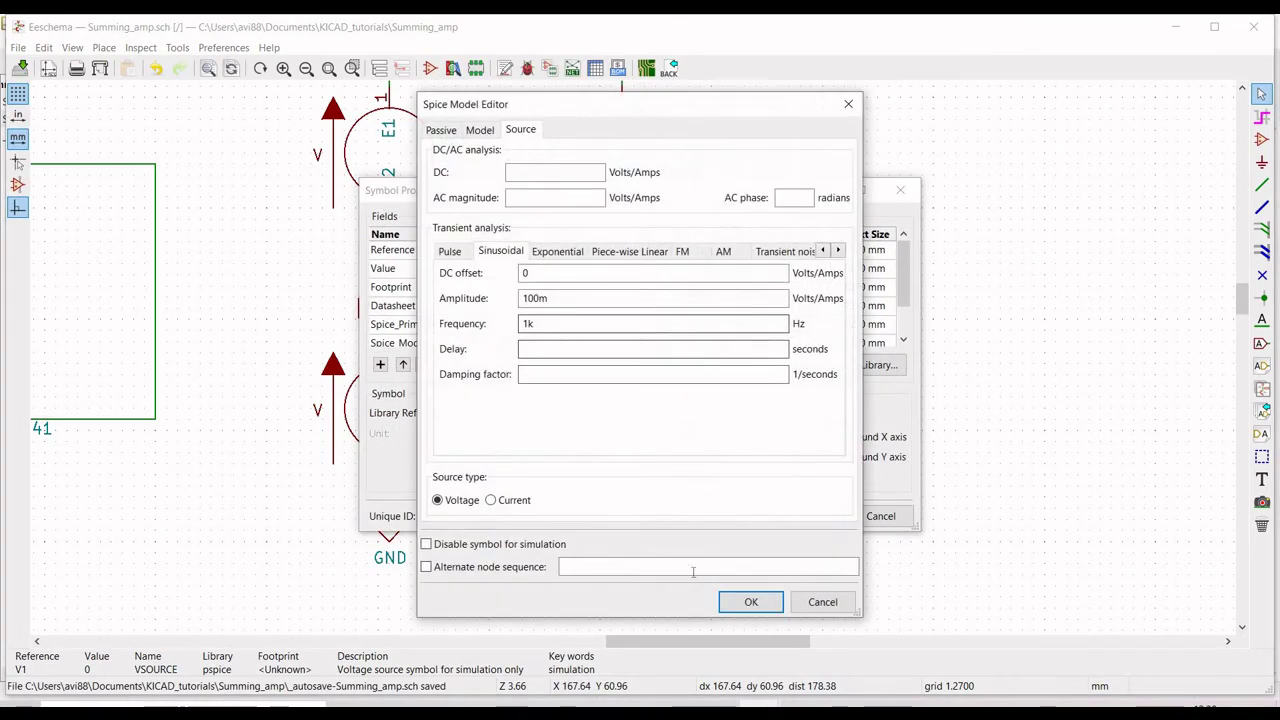
left_click(750, 603)
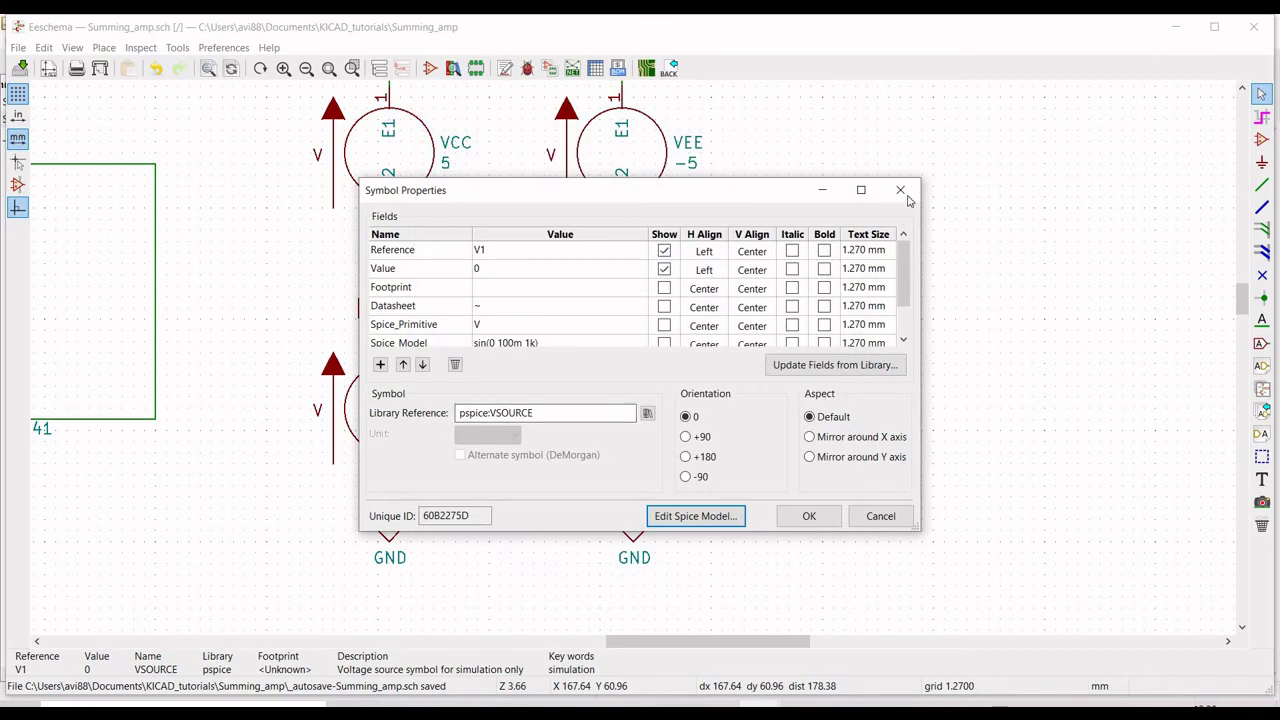
key("Return")
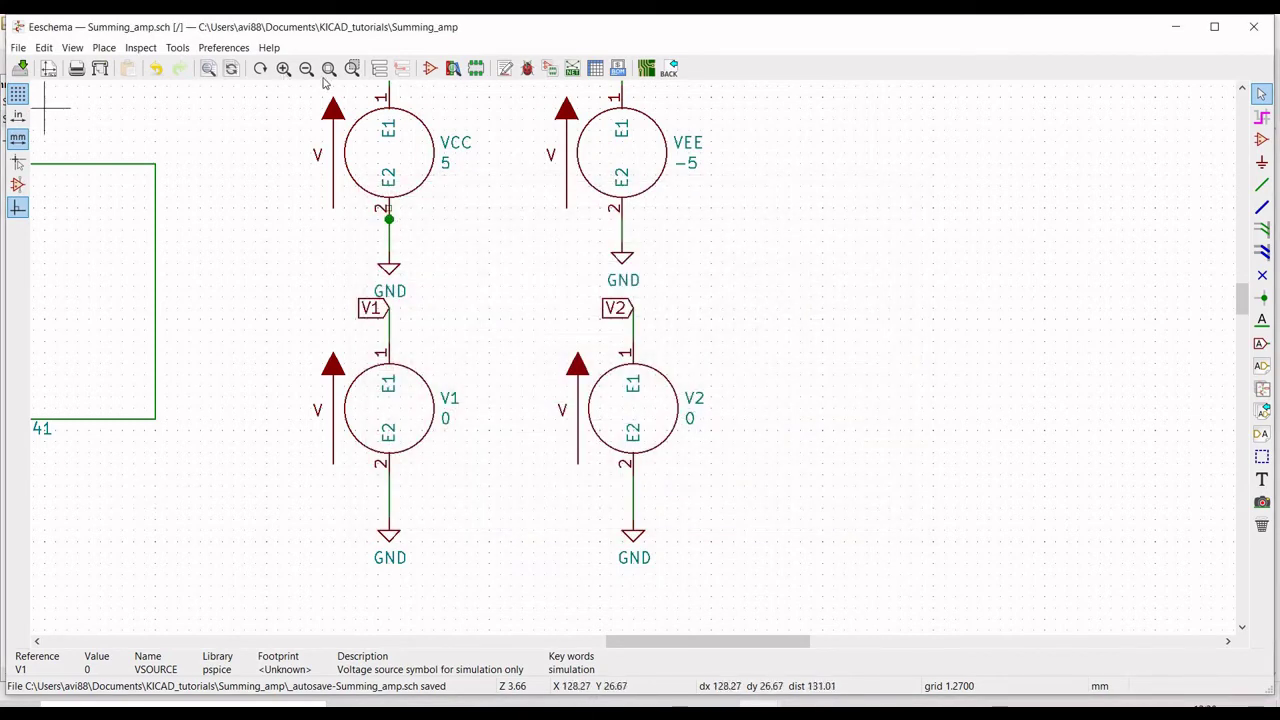
- Set the reference of the LM741 op-amp to U1 in its symbol properties
left_click(306, 68)
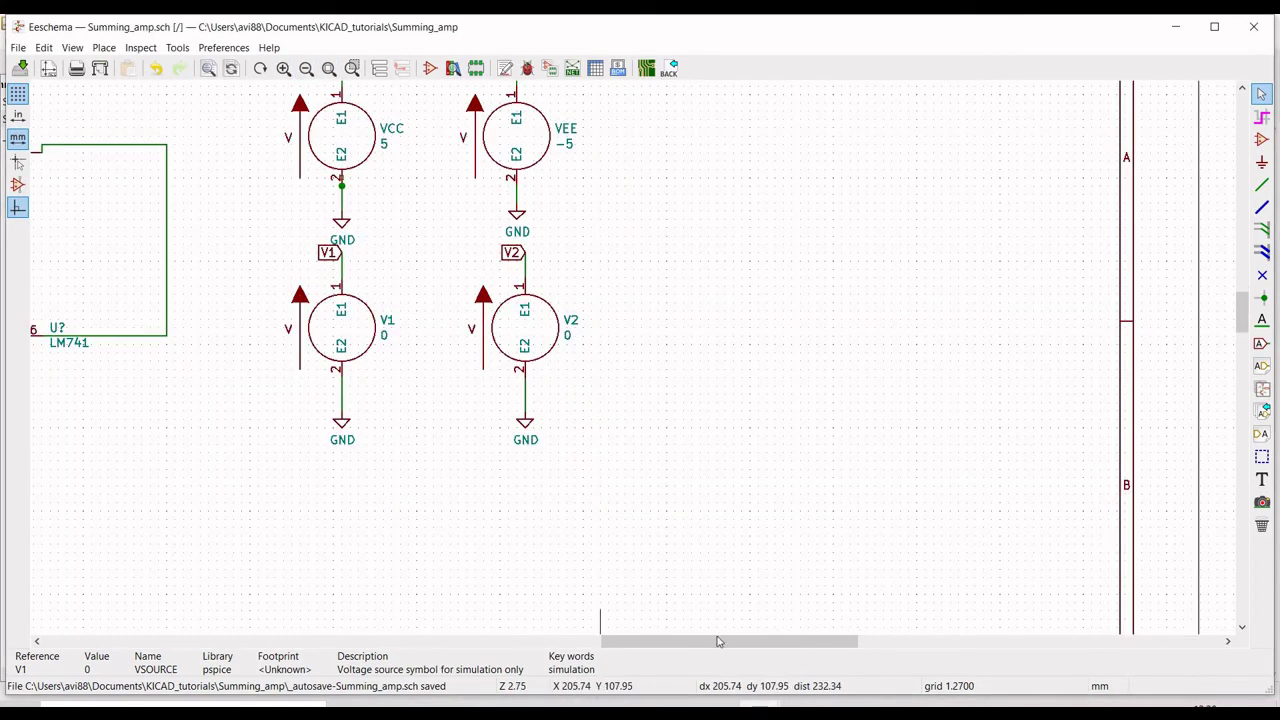
left_click_drag(696, 641, 608, 645)
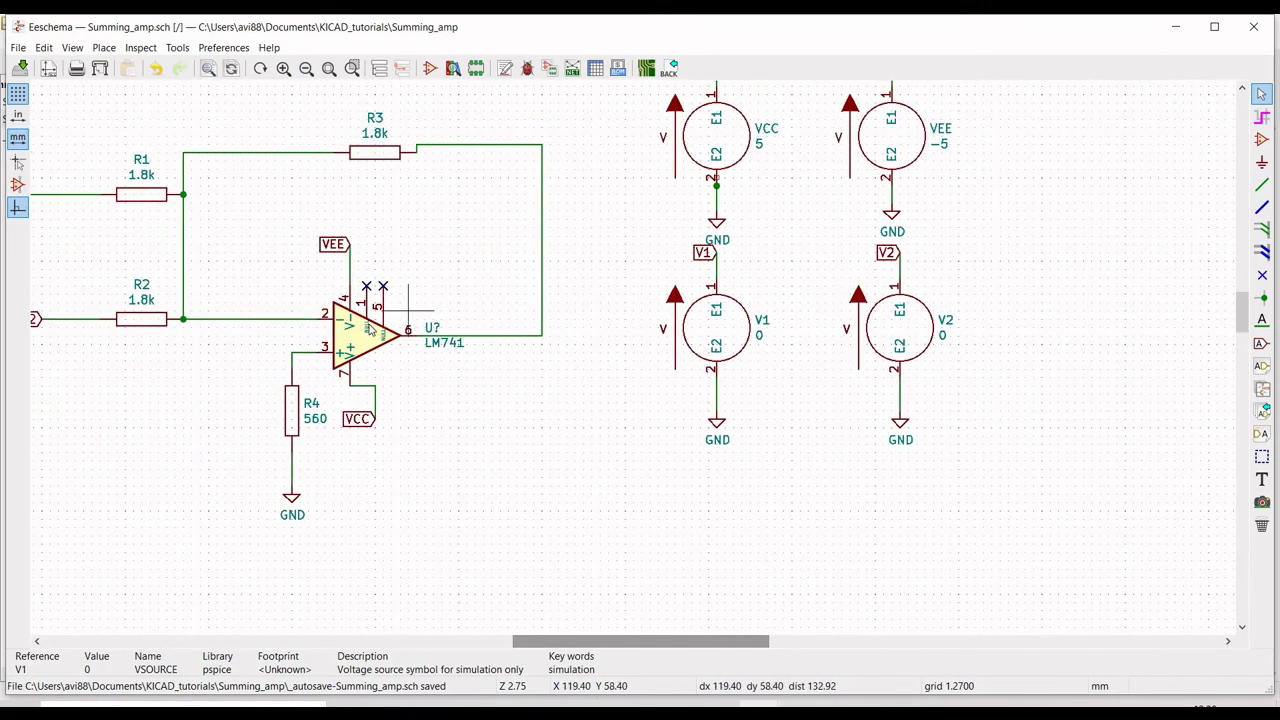
right_click(367, 330)
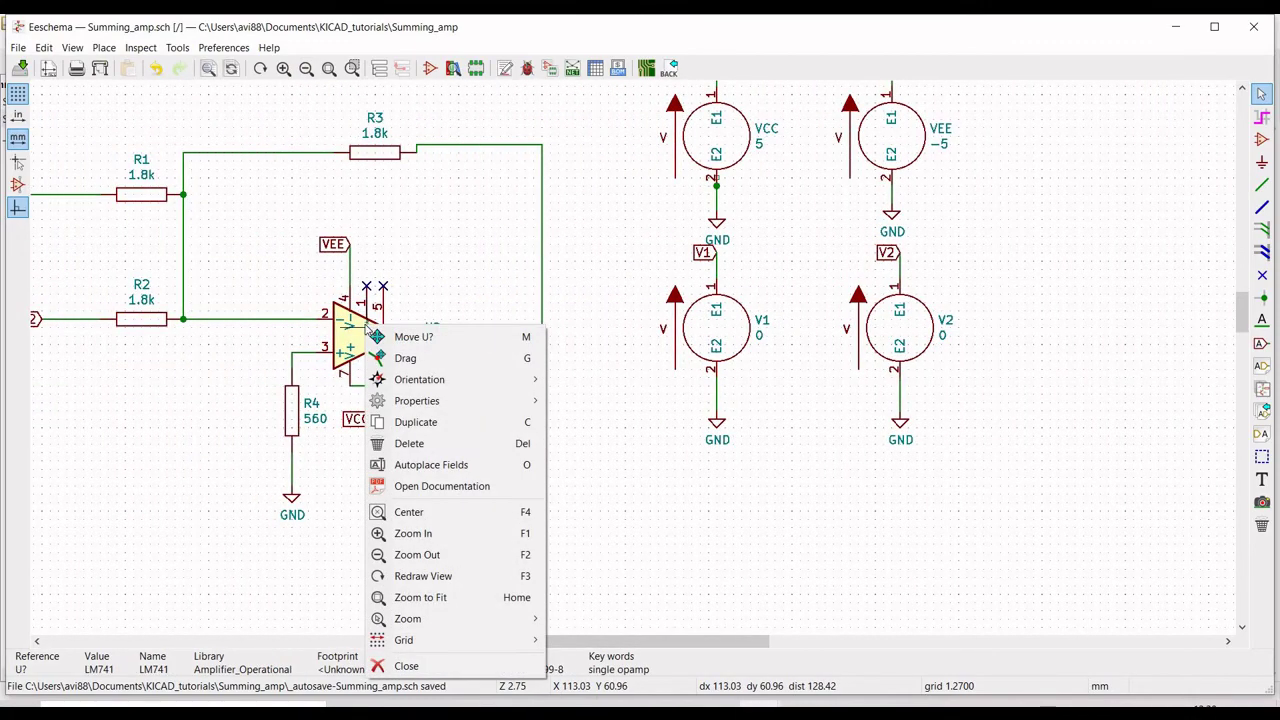
mouse_move(470, 401)
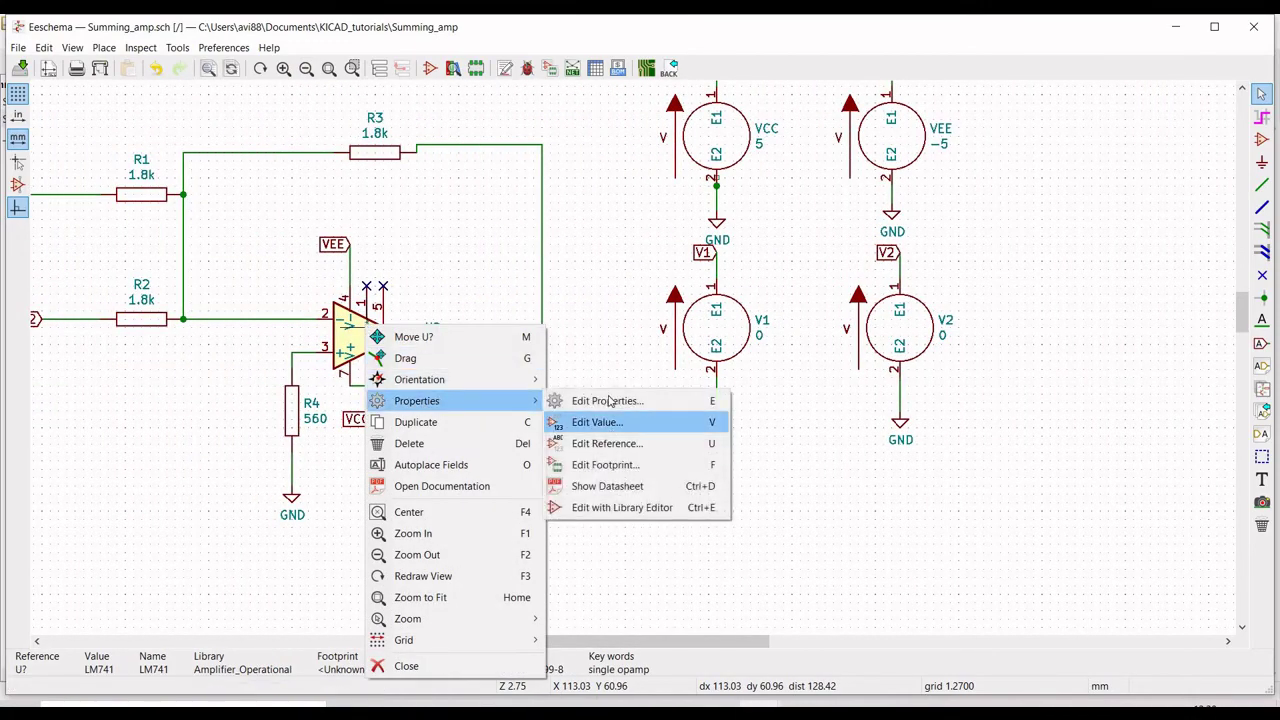
left_click(610, 402)
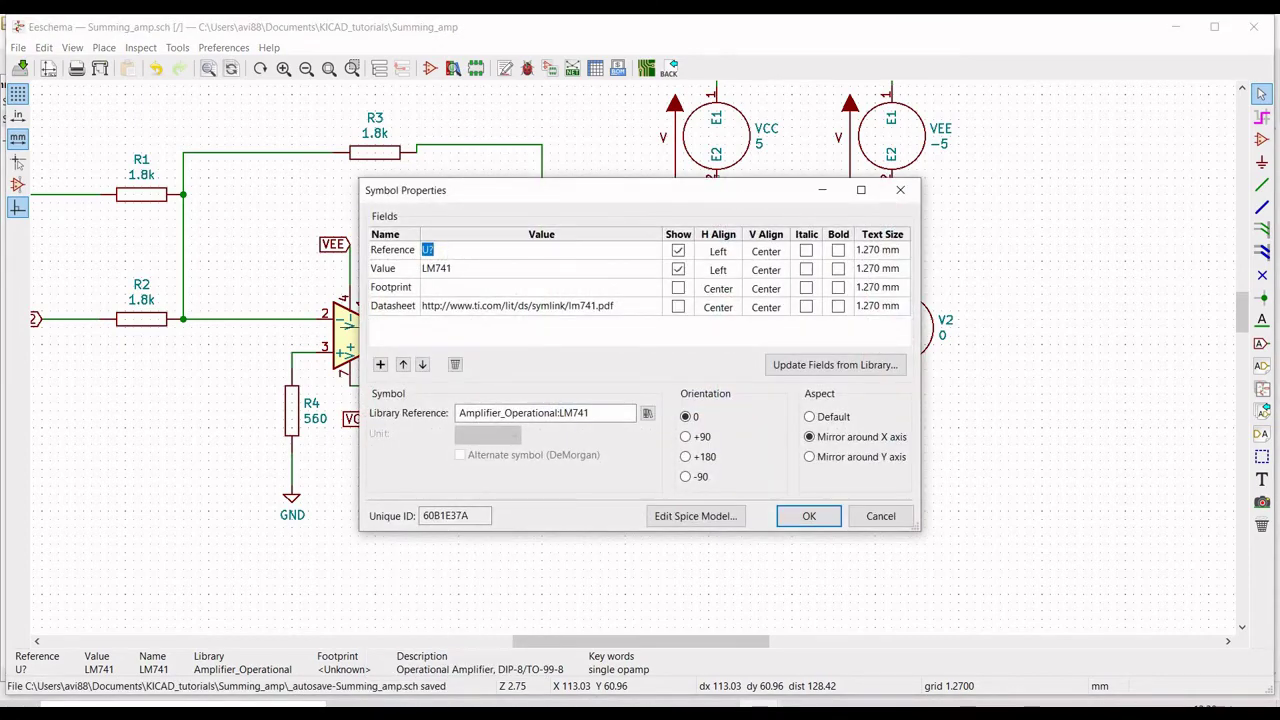
- Load LM741.lib from the KICAD_tutorials Models folder as the op-amp's SPICE library and select the LM741 model
left_click(722, 517)
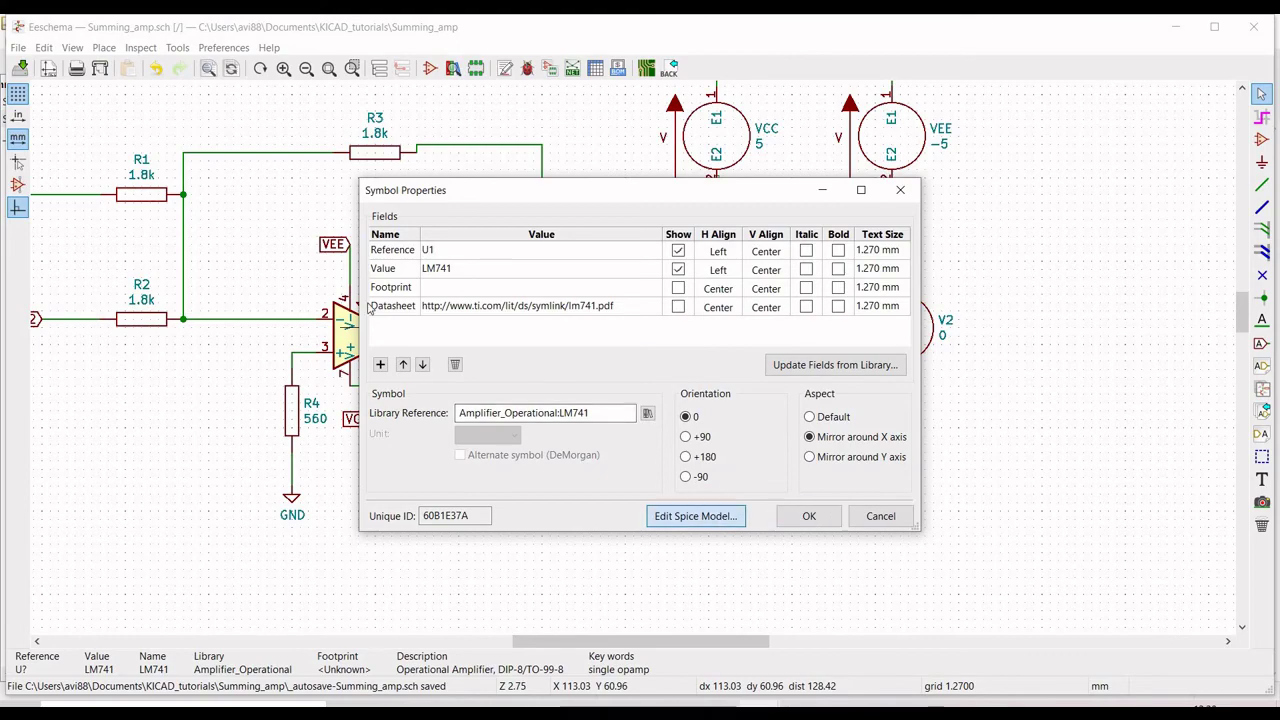
left_click(481, 131)
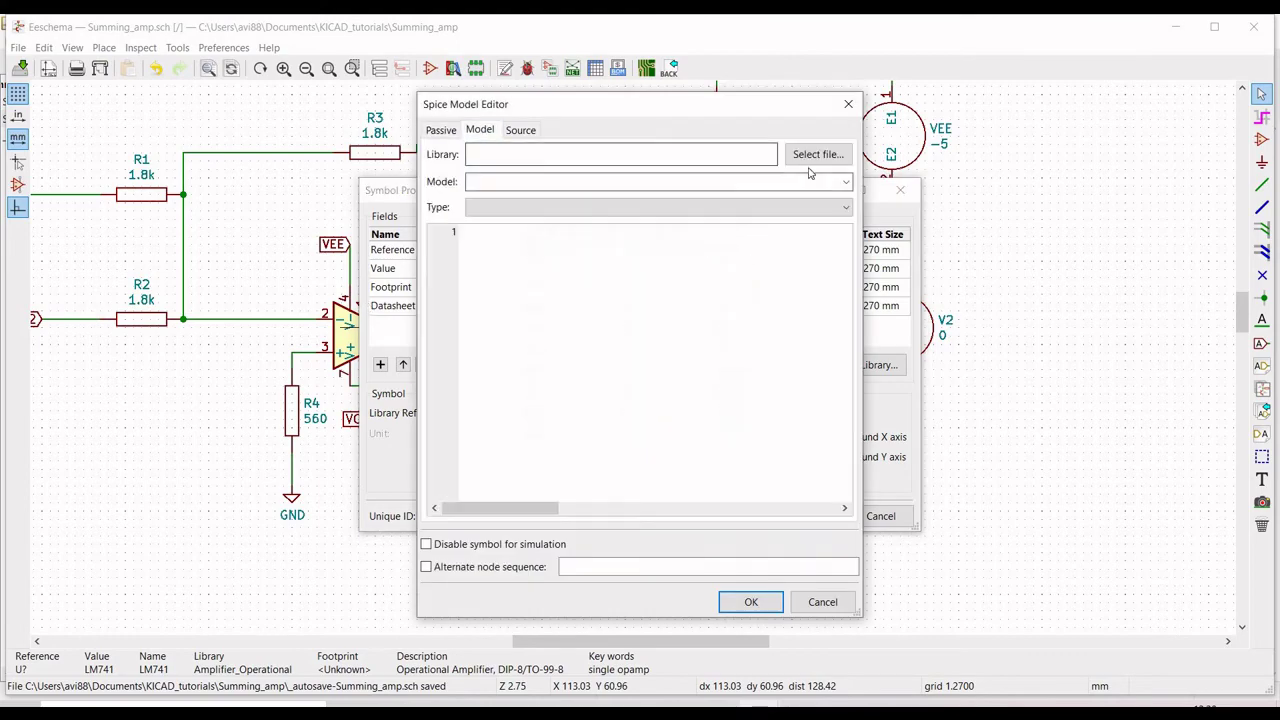
left_click(817, 154)
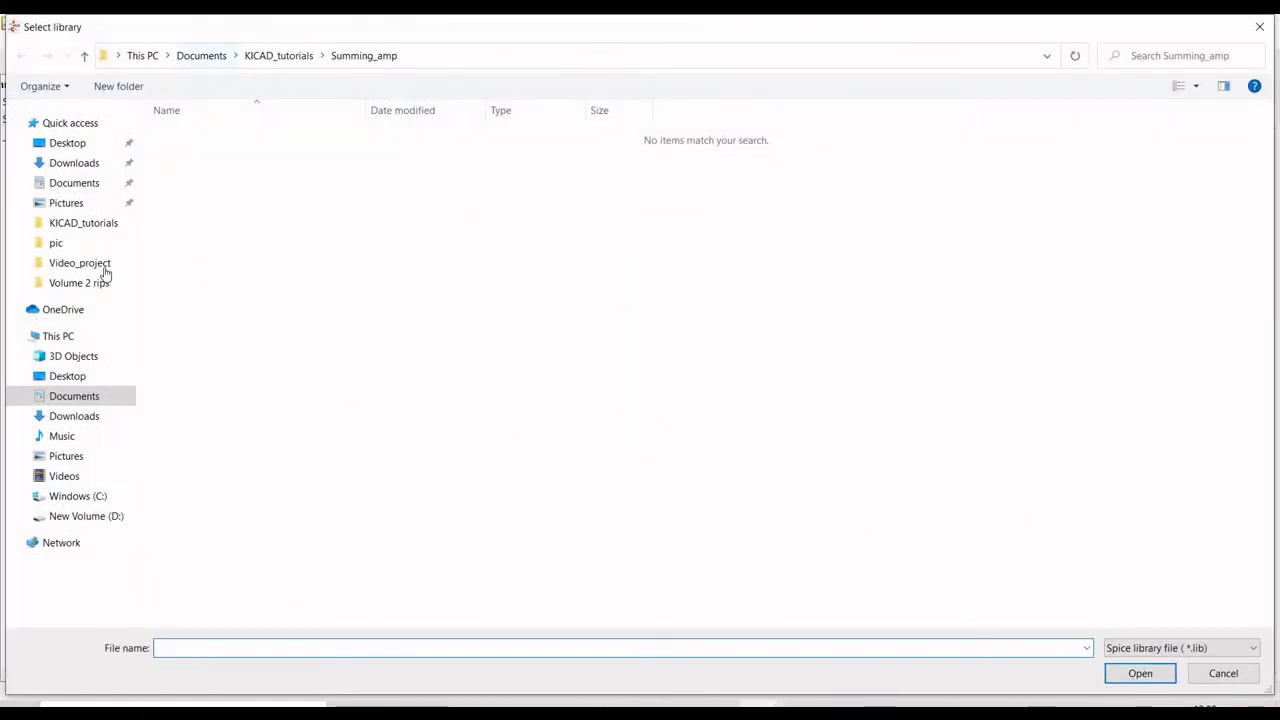
left_click(274, 62)
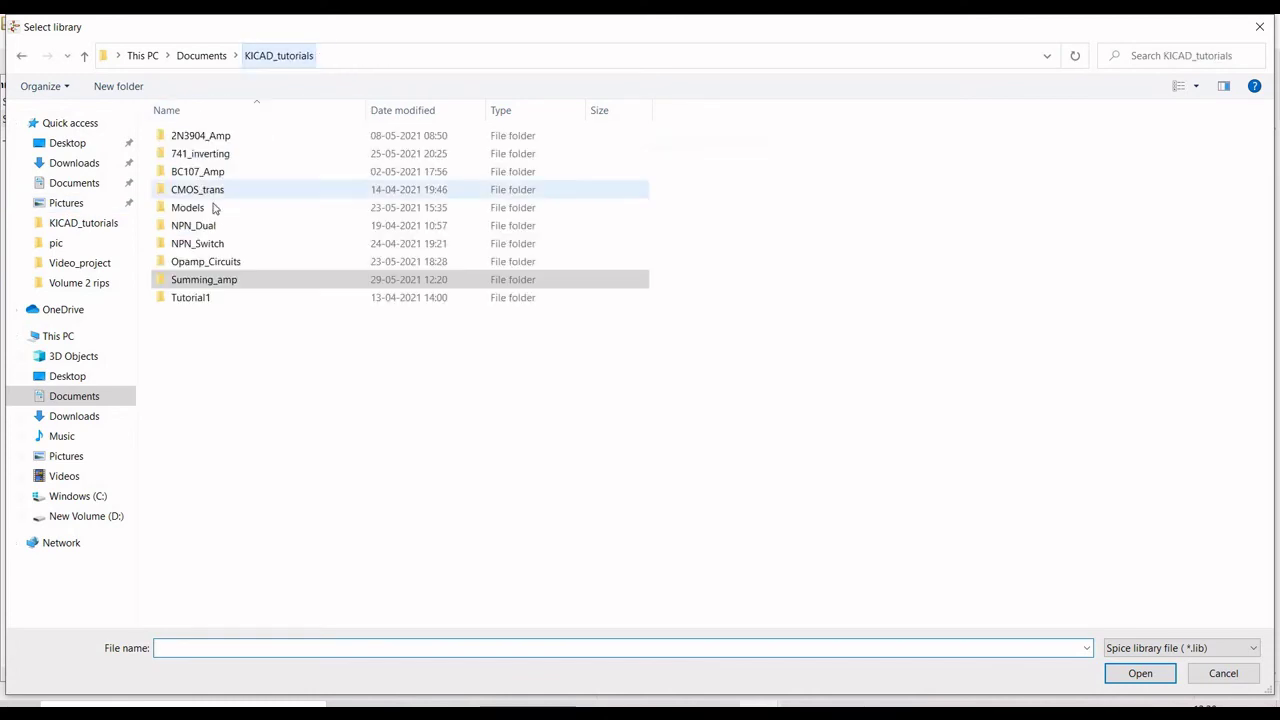
double_click(222, 206)
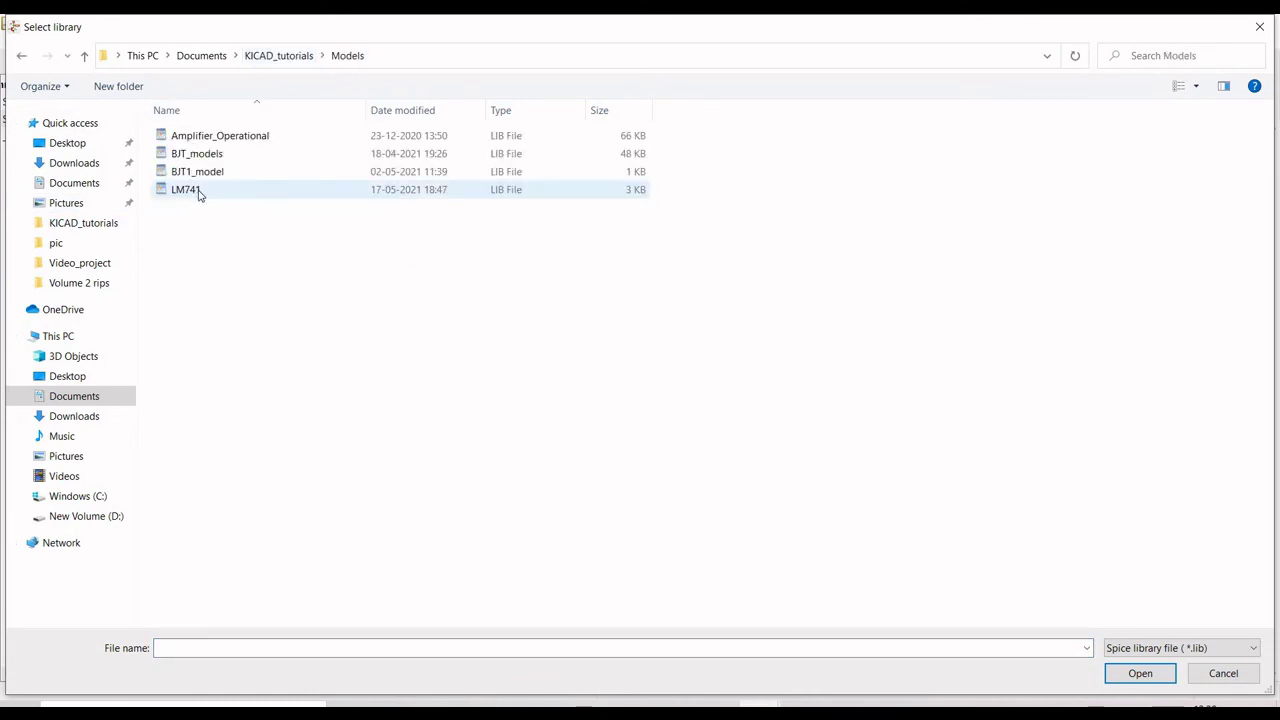
left_click(199, 194)
left_click(1138, 673)
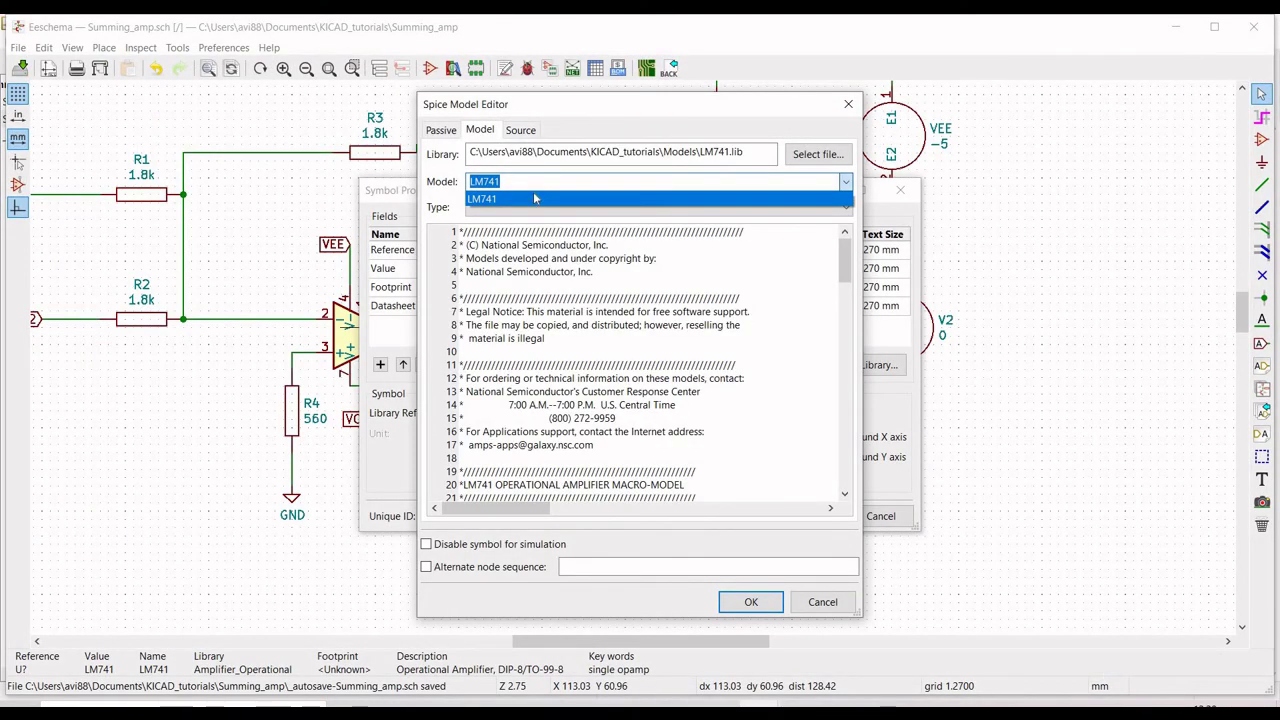
left_click(525, 200)
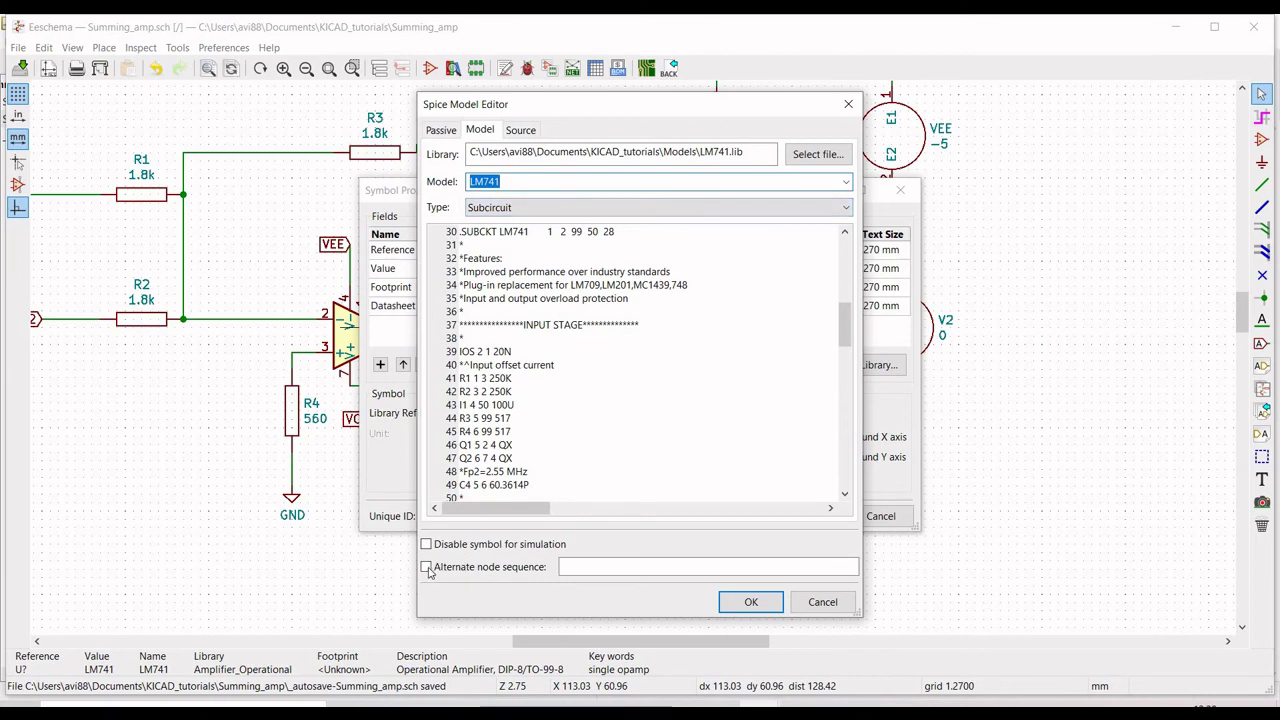
- Enable the alternate node sequence 3 2 7 4 6 for the op-amp model and apply its properties
left_click(493, 567)
left_click(600, 566)
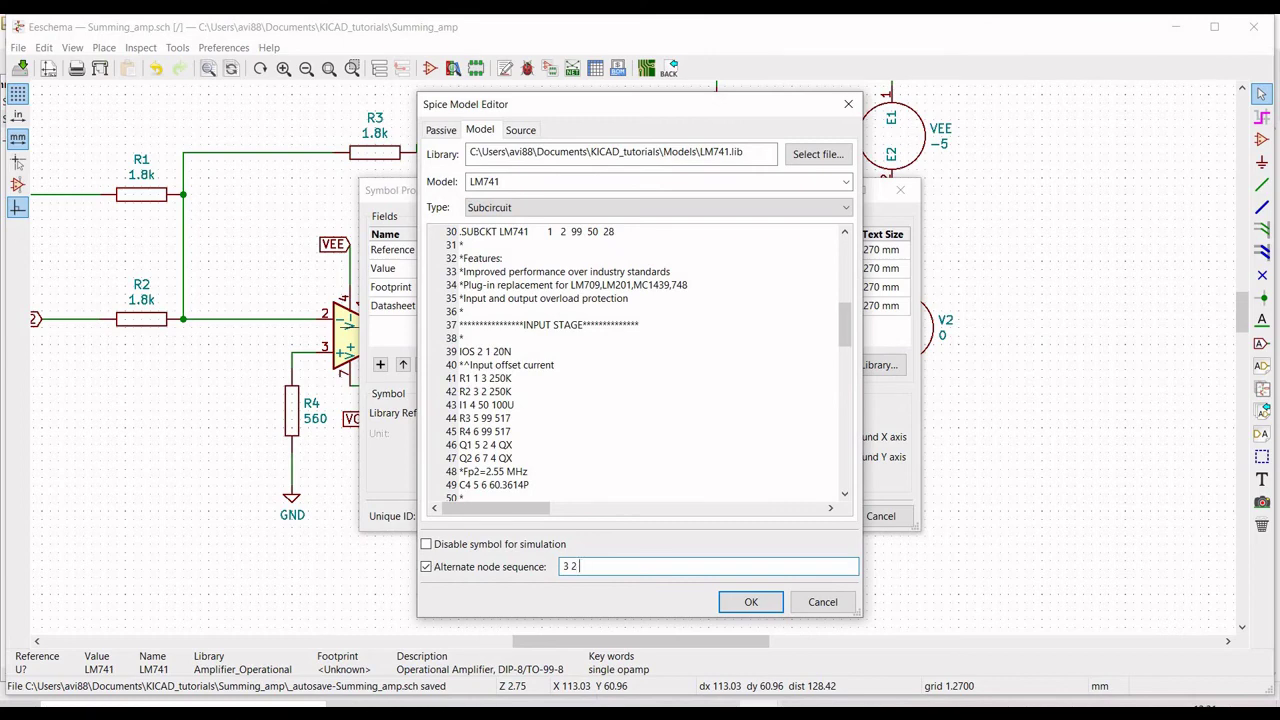
type("3 2 7 4 6")
left_click(749, 603)
key("Return")
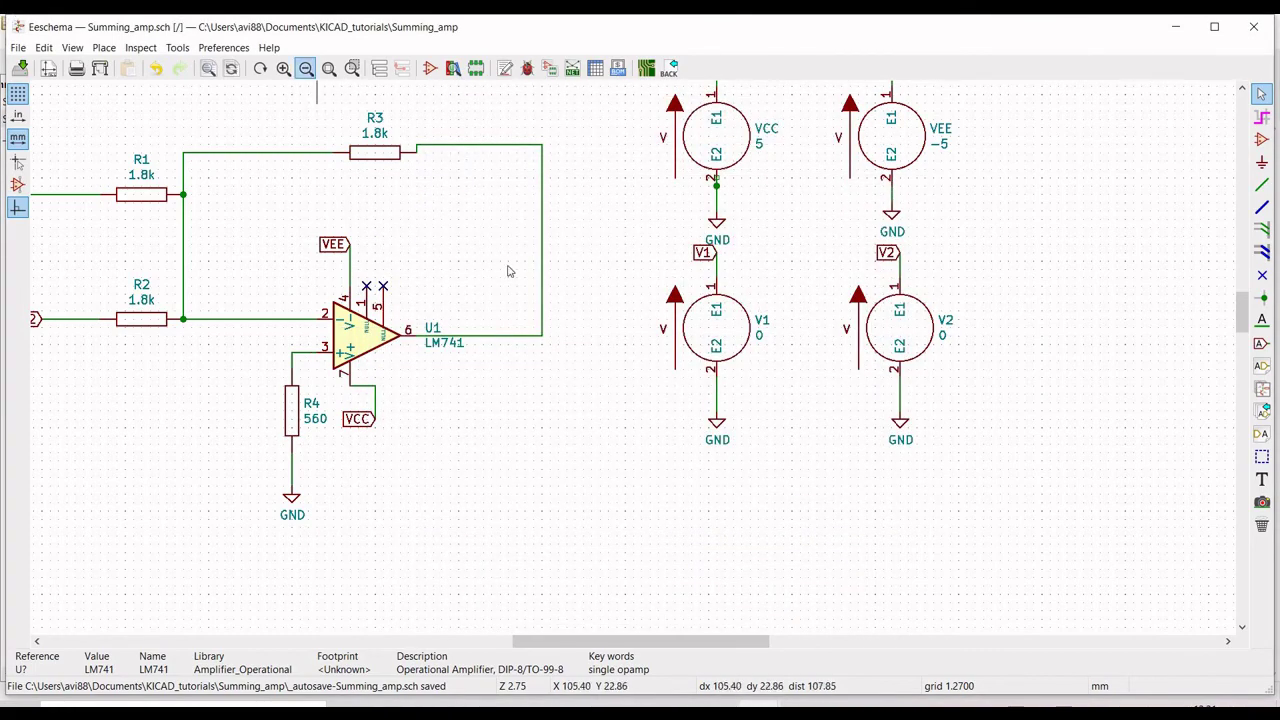
- Add the graphic text ".tran 4m 8m" to the schematic above resistor R1
left_click(306, 68)
left_click_drag(1242, 340, 1242, 308)
left_click_drag(636, 640, 572, 640)
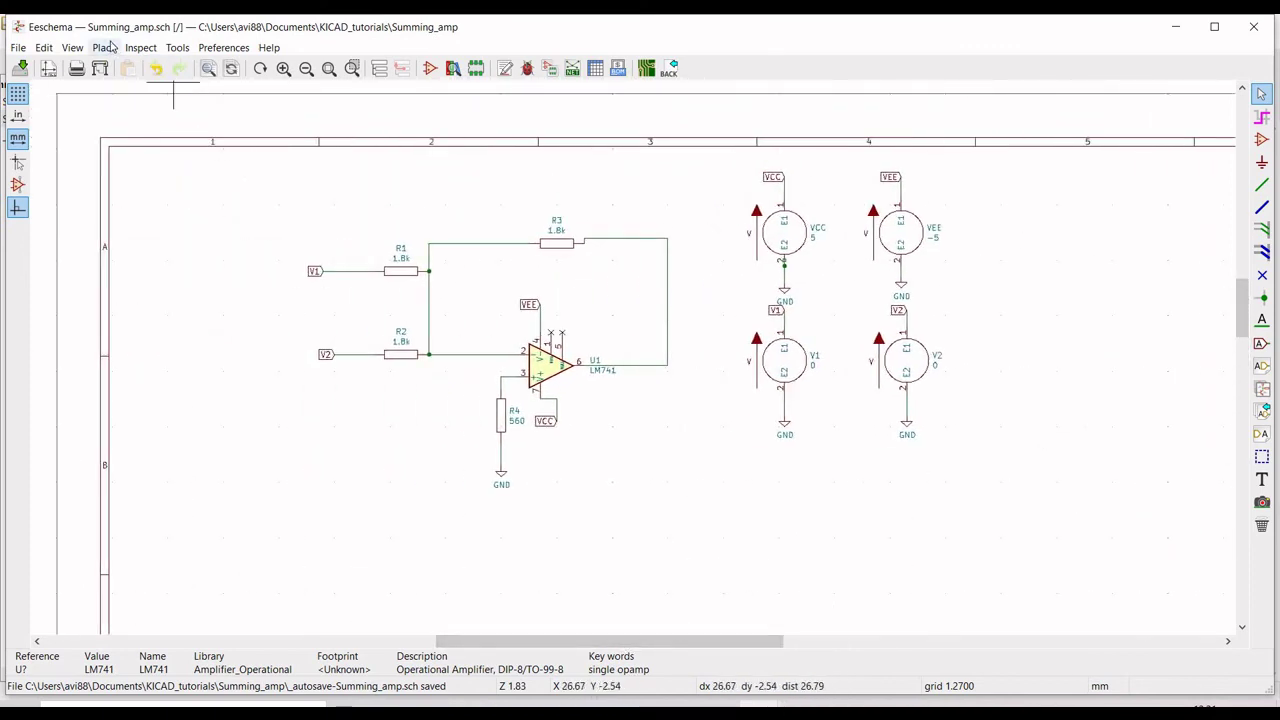
left_click(108, 48)
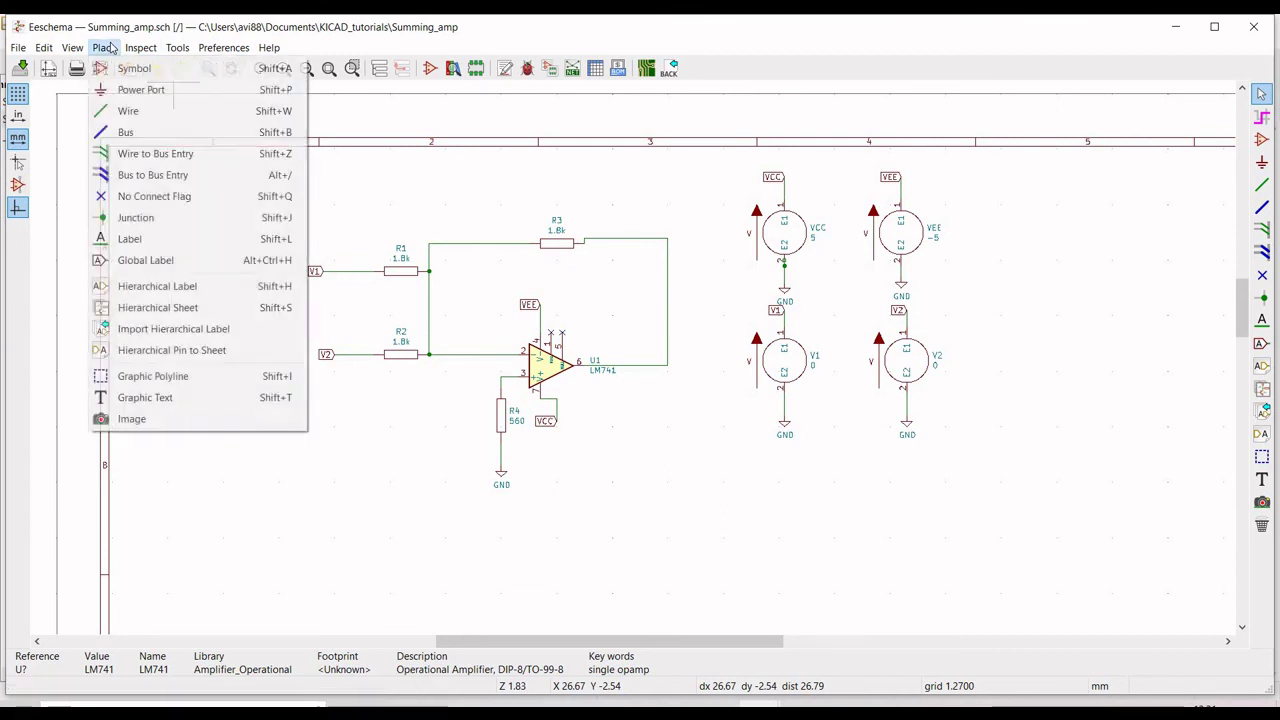
left_click(150, 397)
left_click(307, 192)
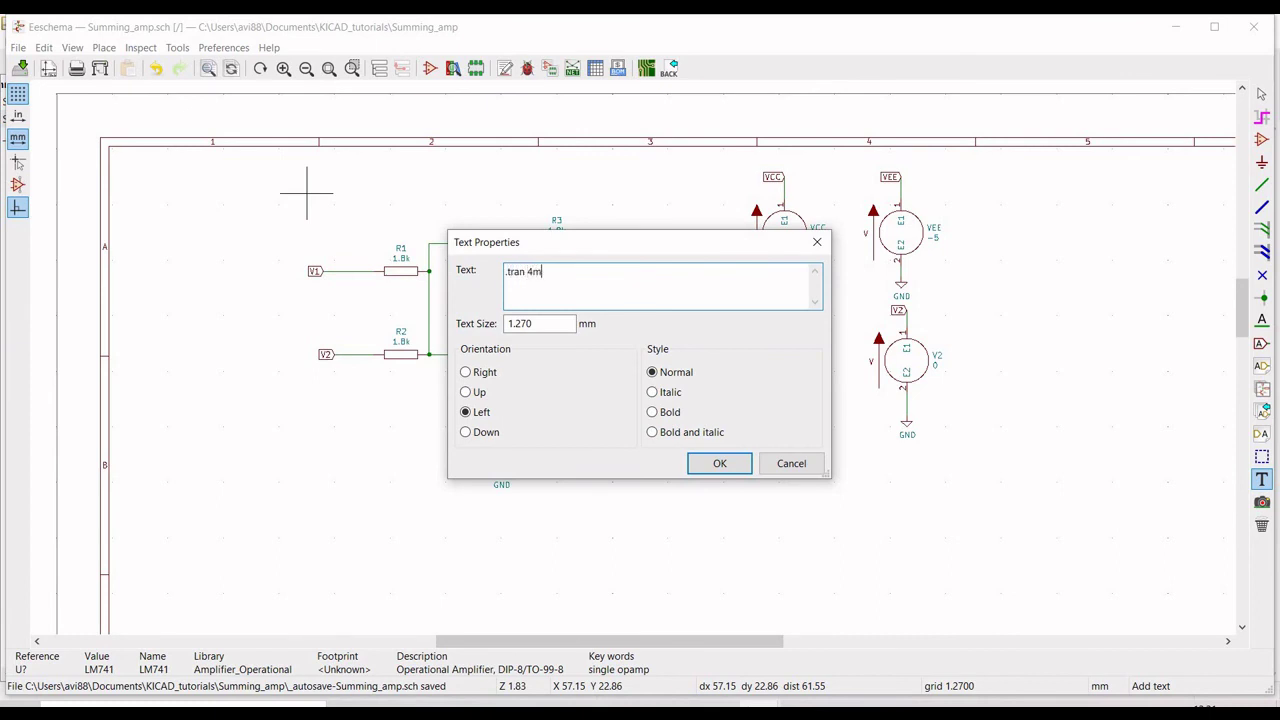
type(".tran 4m 8m")
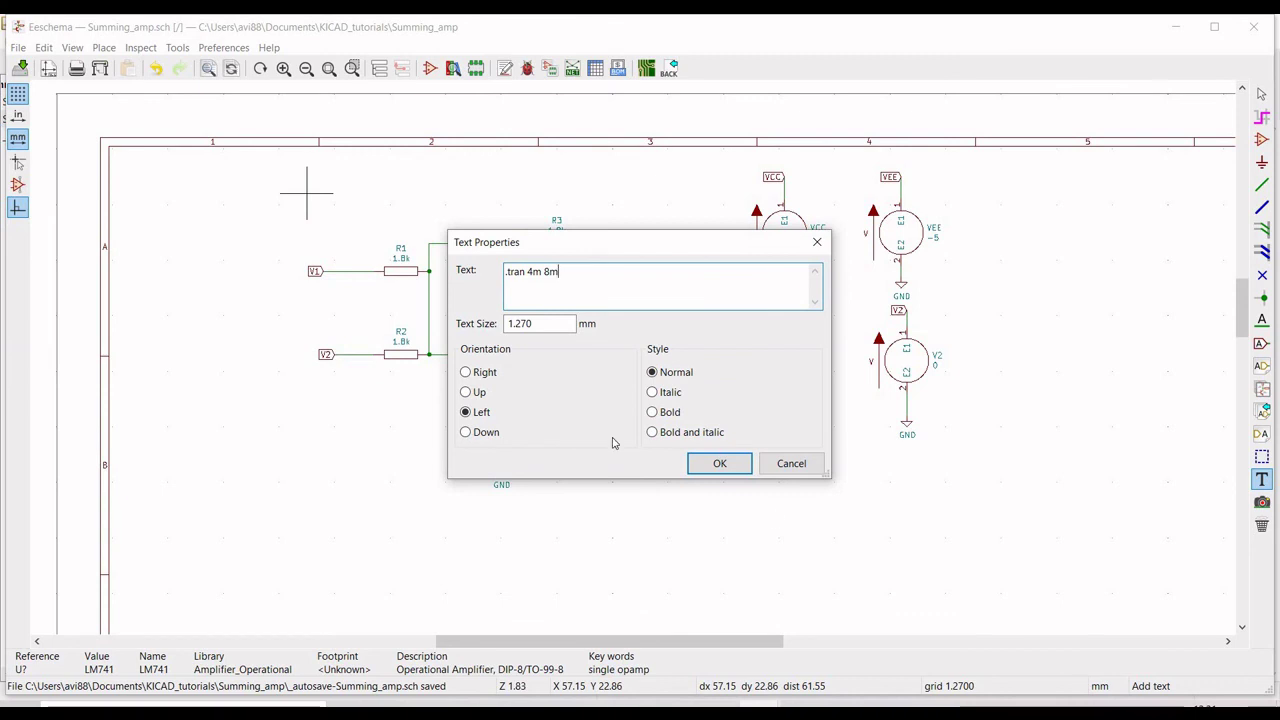
left_click(716, 467)
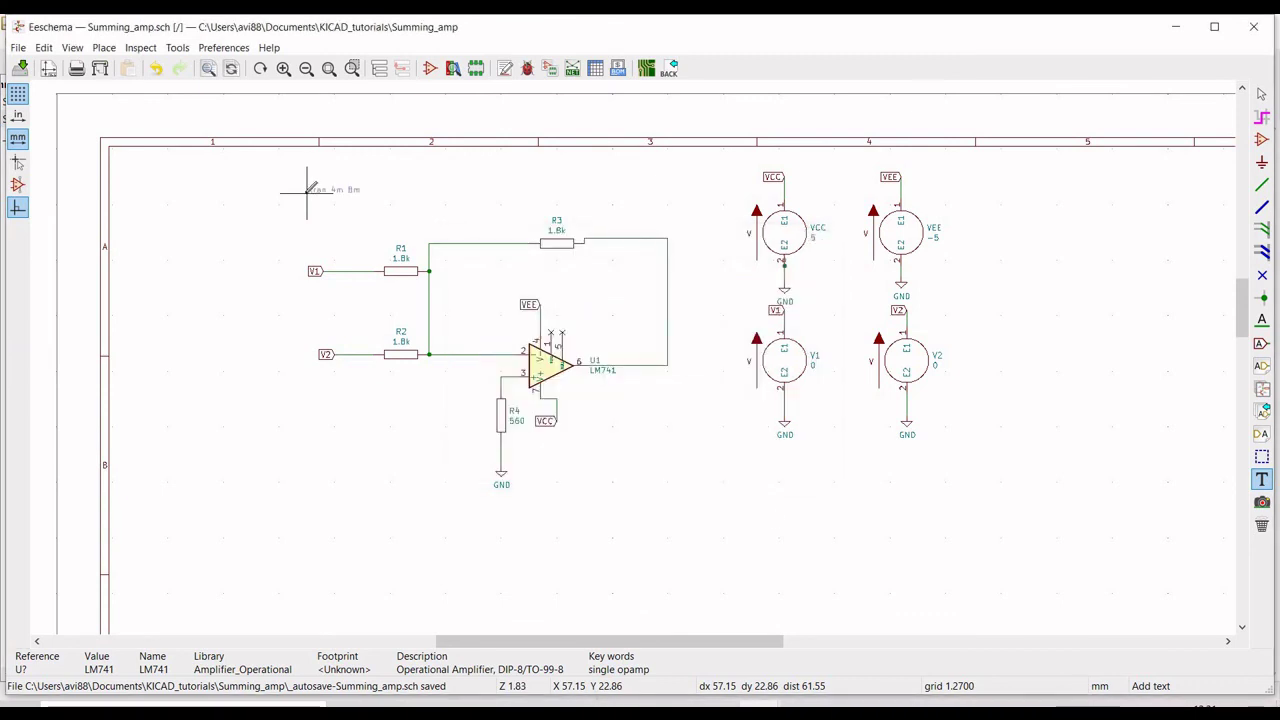
- Open the Spice Simulator and run the transient simulation
left_click(176, 48)
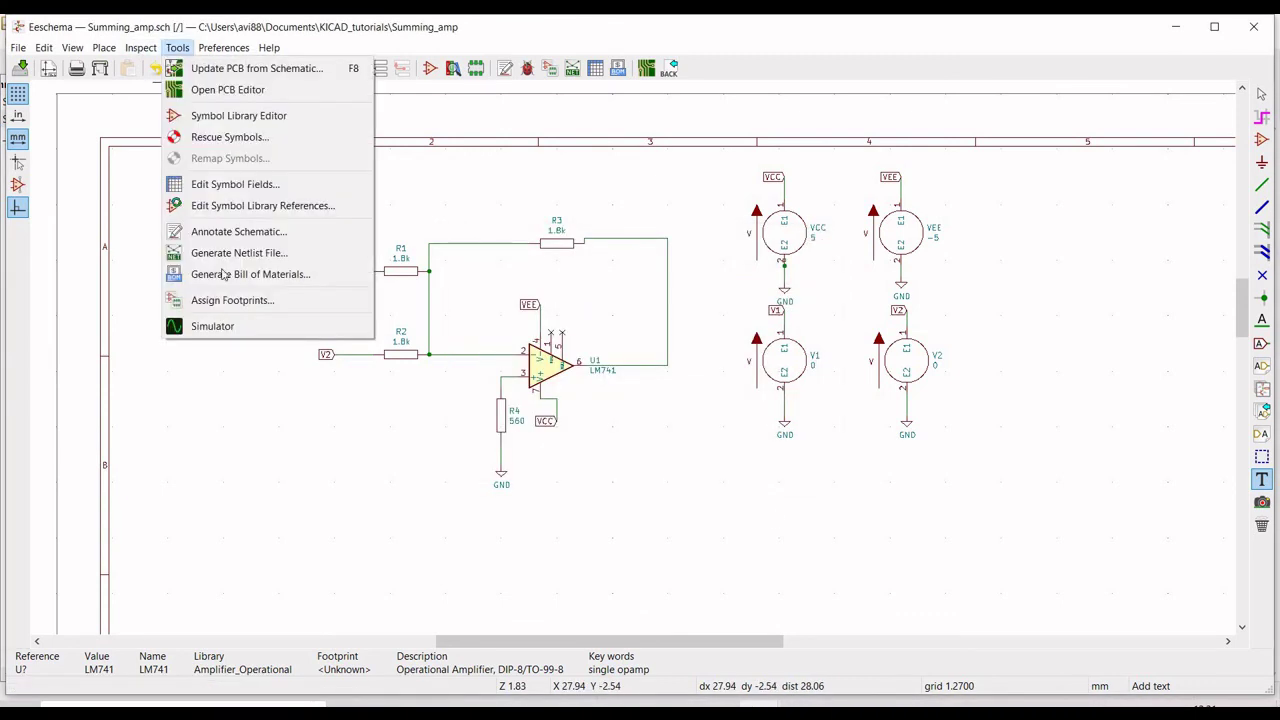
left_click(228, 326)
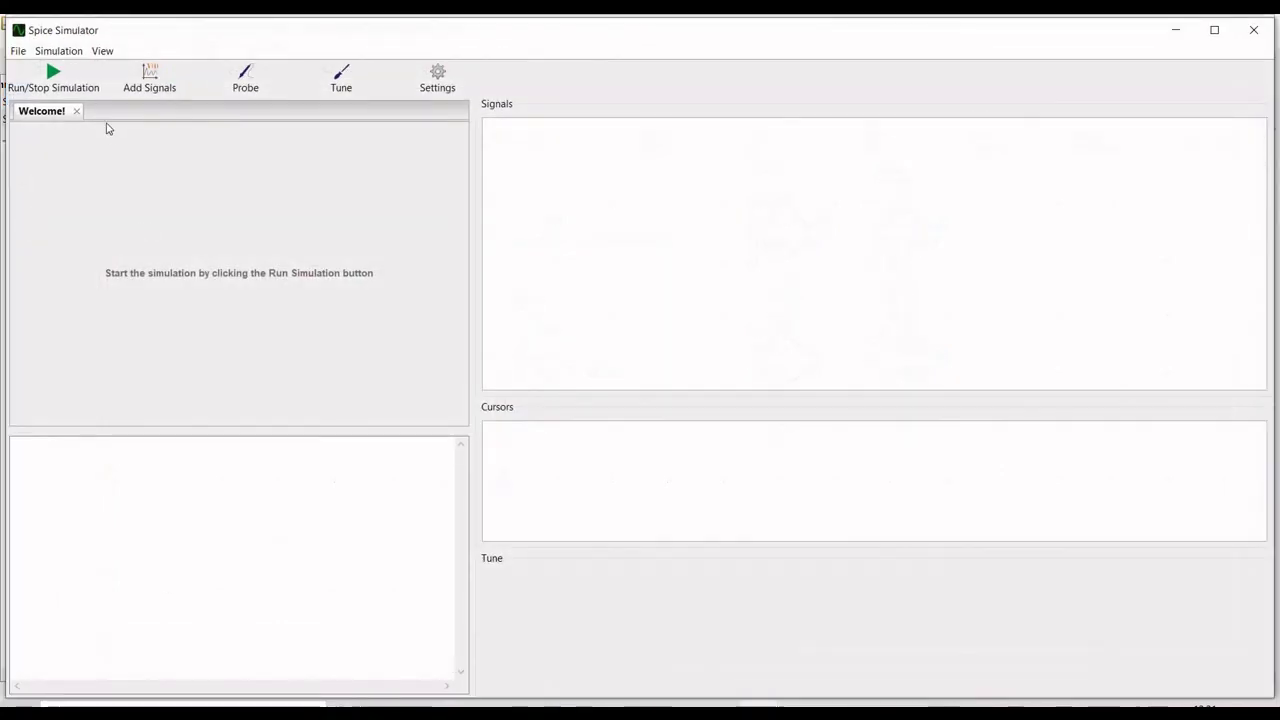
left_click(54, 78)
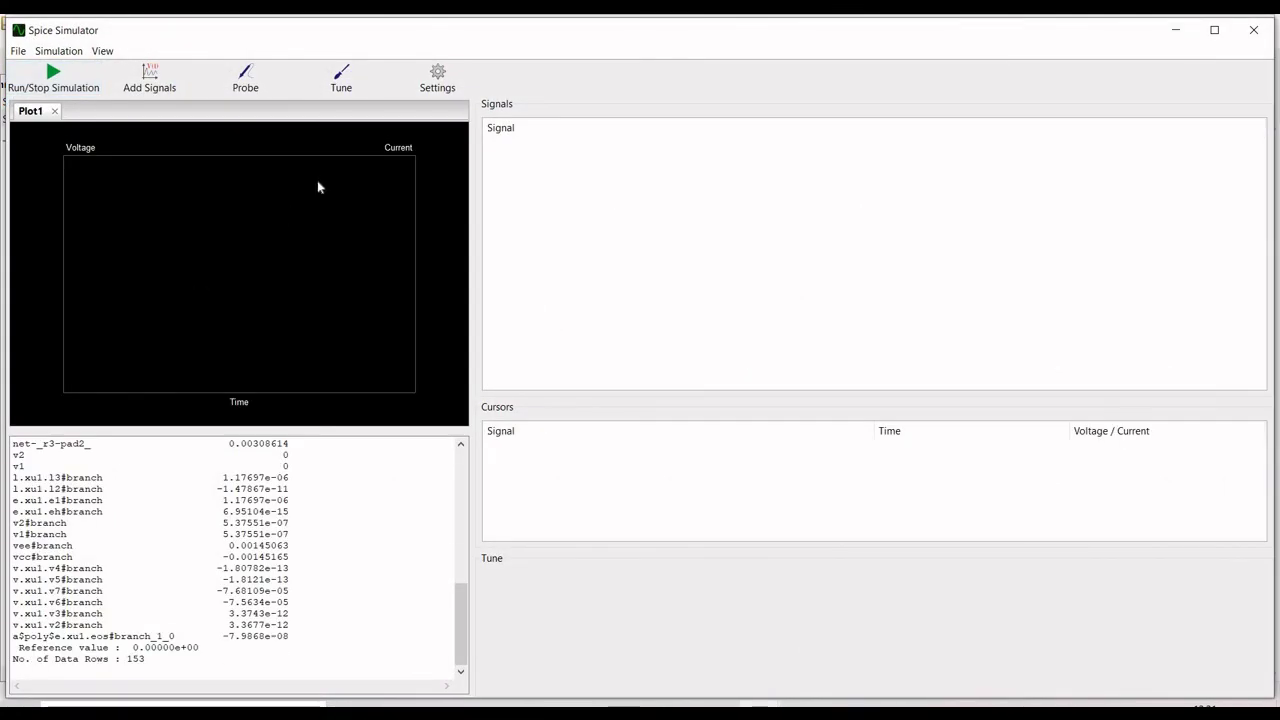
- Probe the V1 and V2 input nets in the schematic to plot both signals in the Spice Simulator
left_click(250, 82)
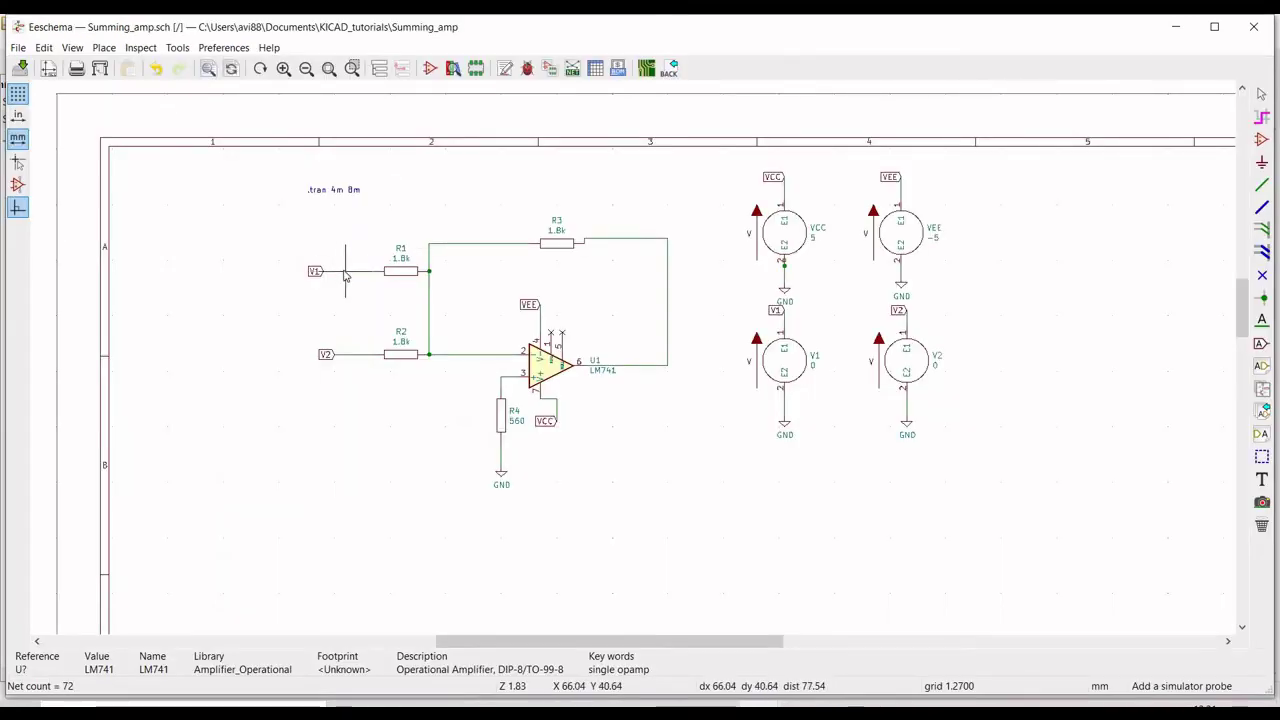
left_click(345, 270)
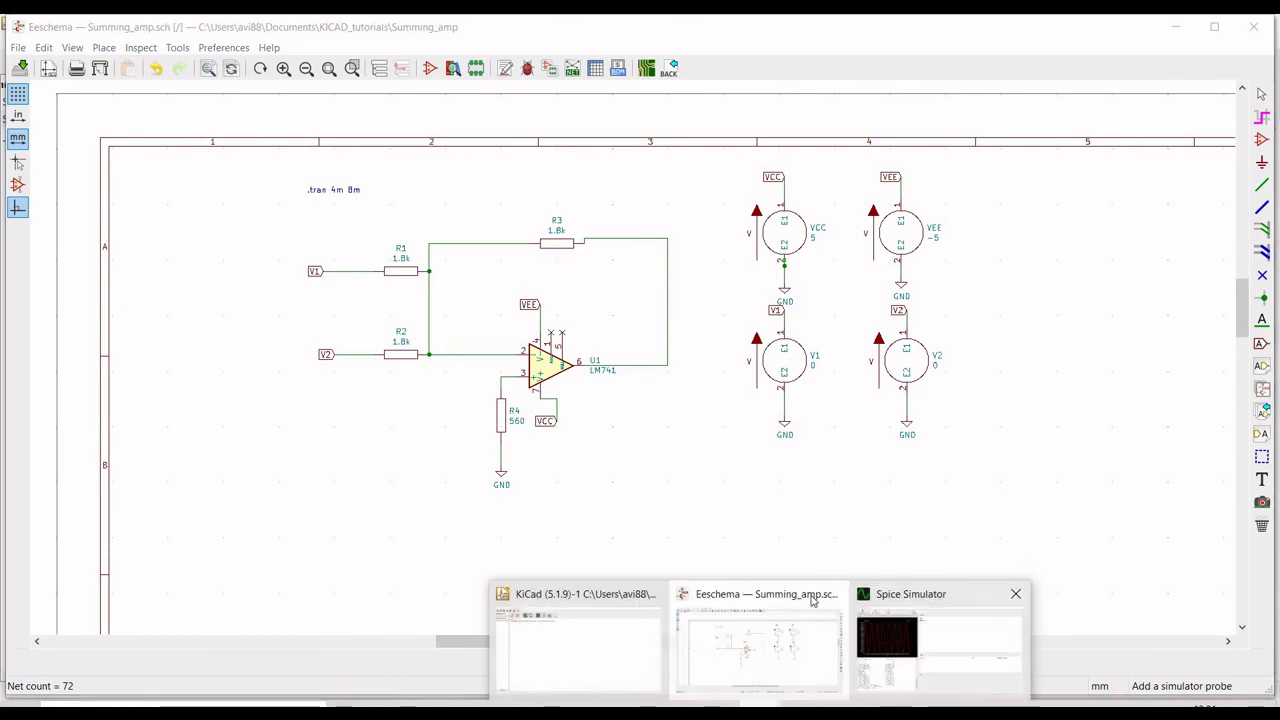
left_click(886, 646)
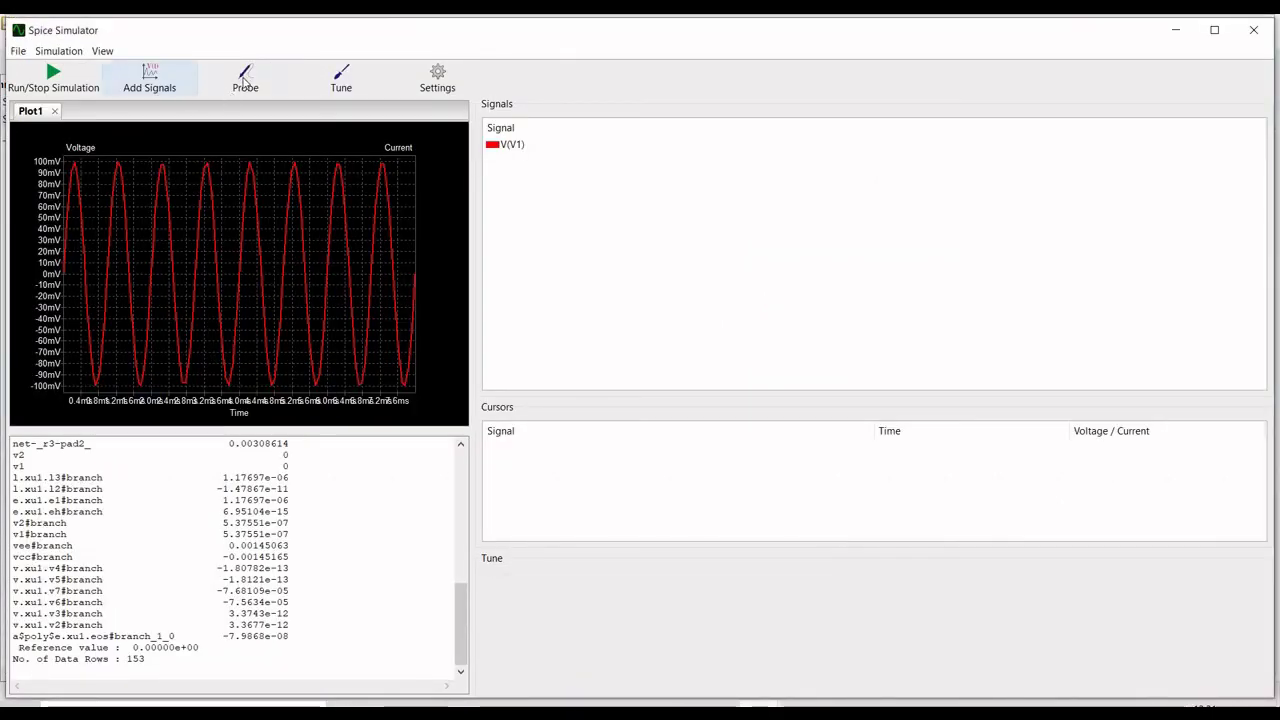
left_click(244, 80)
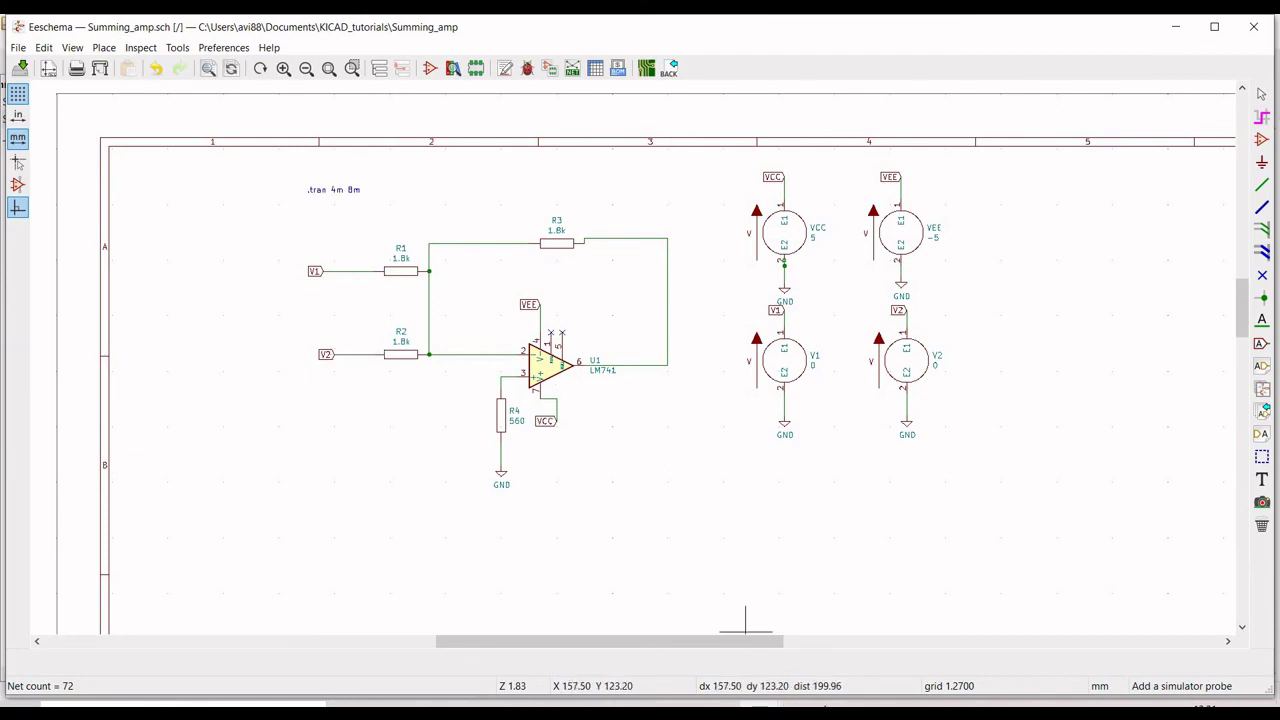
left_click(920, 646)
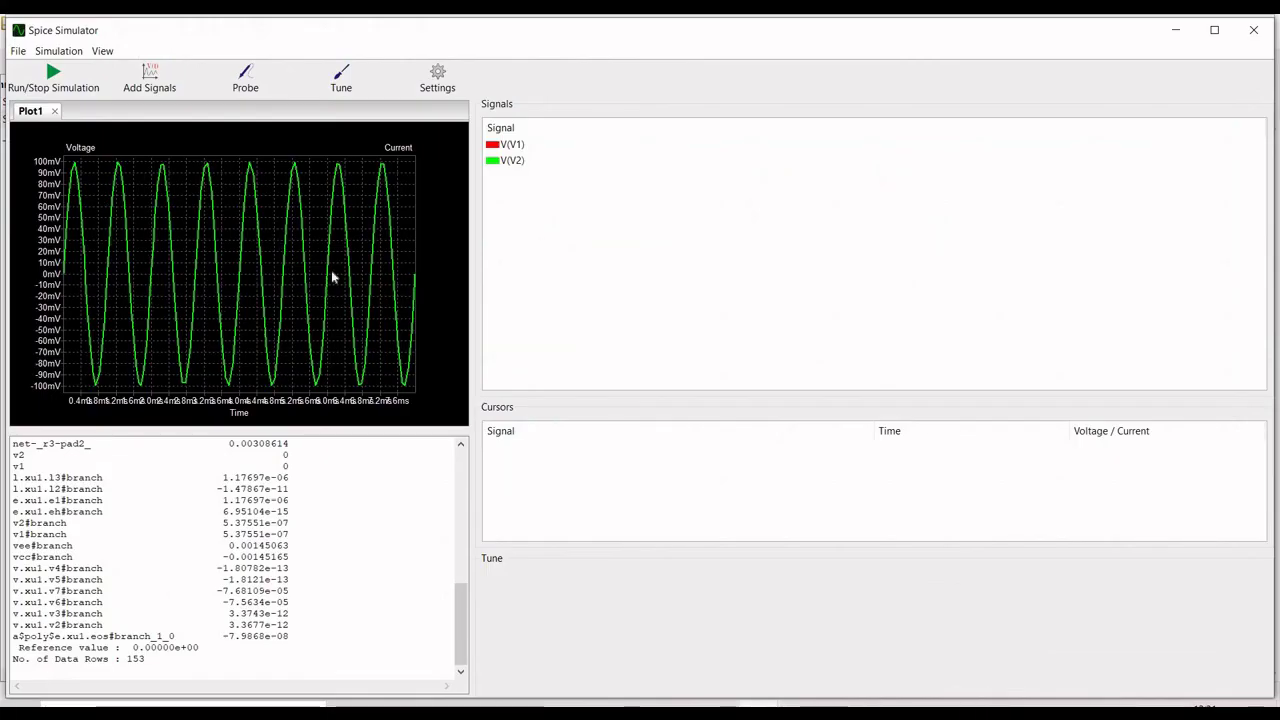
- Probe the horizontal wire at the op-amp's output pin 6 and show its signal in the Spice Simulator plot
left_click(244, 80)
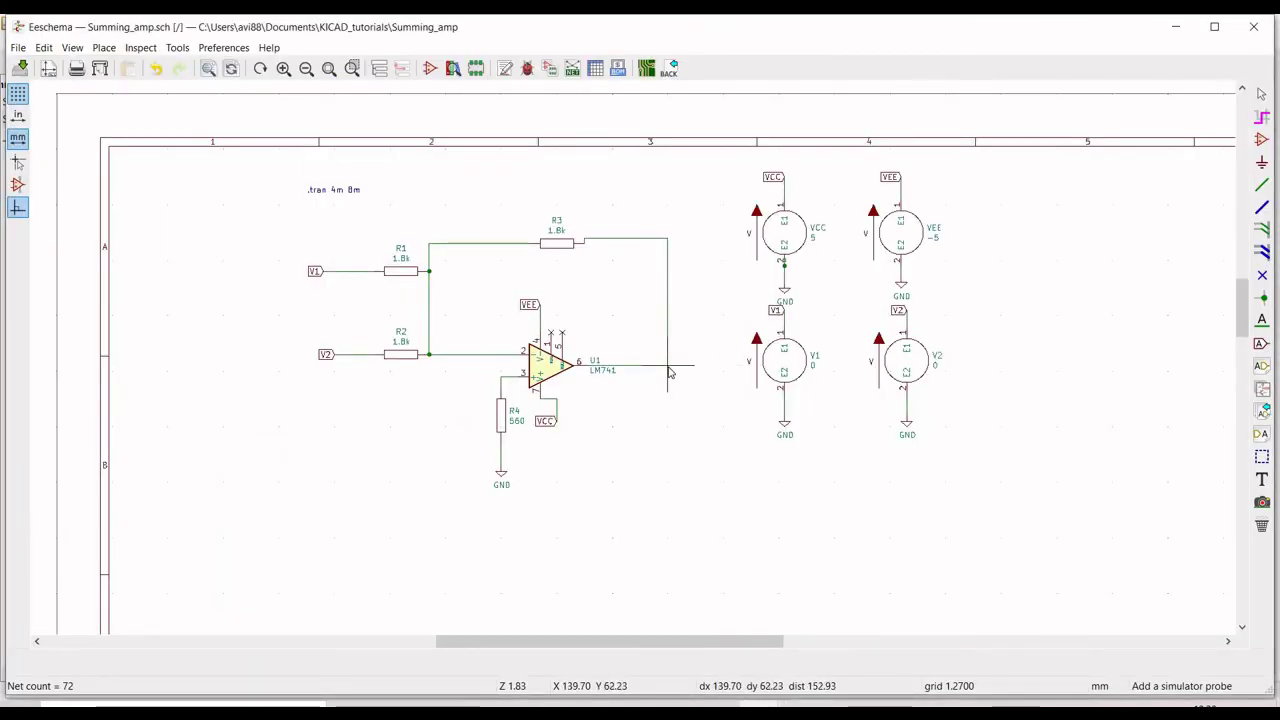
left_click(670, 372)
left_click(737, 403)
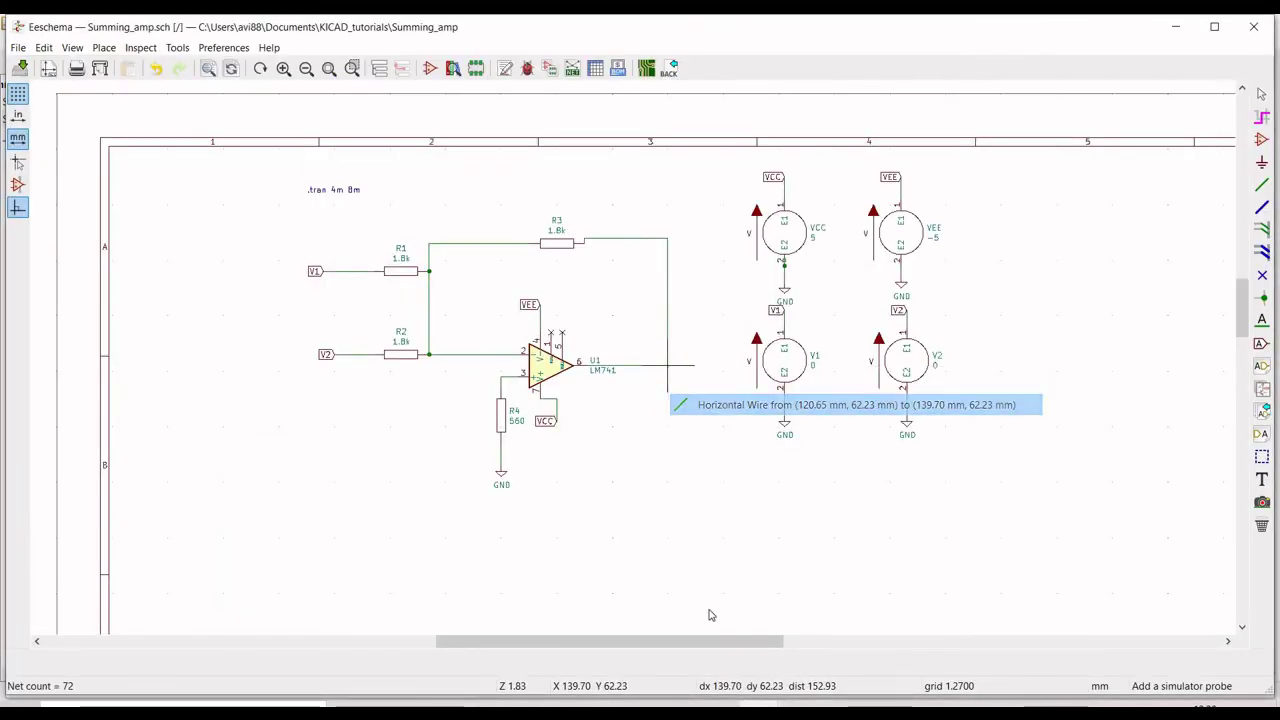
mouse_move(757, 711)
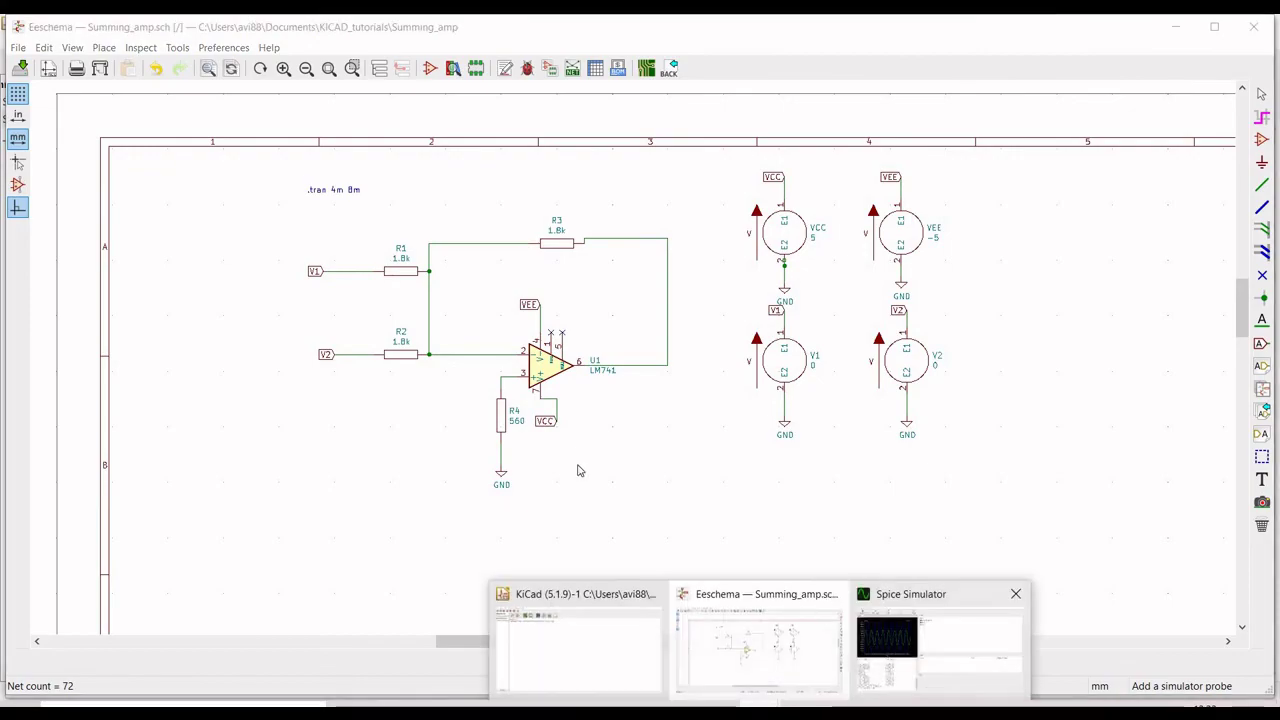
left_click(937, 640)
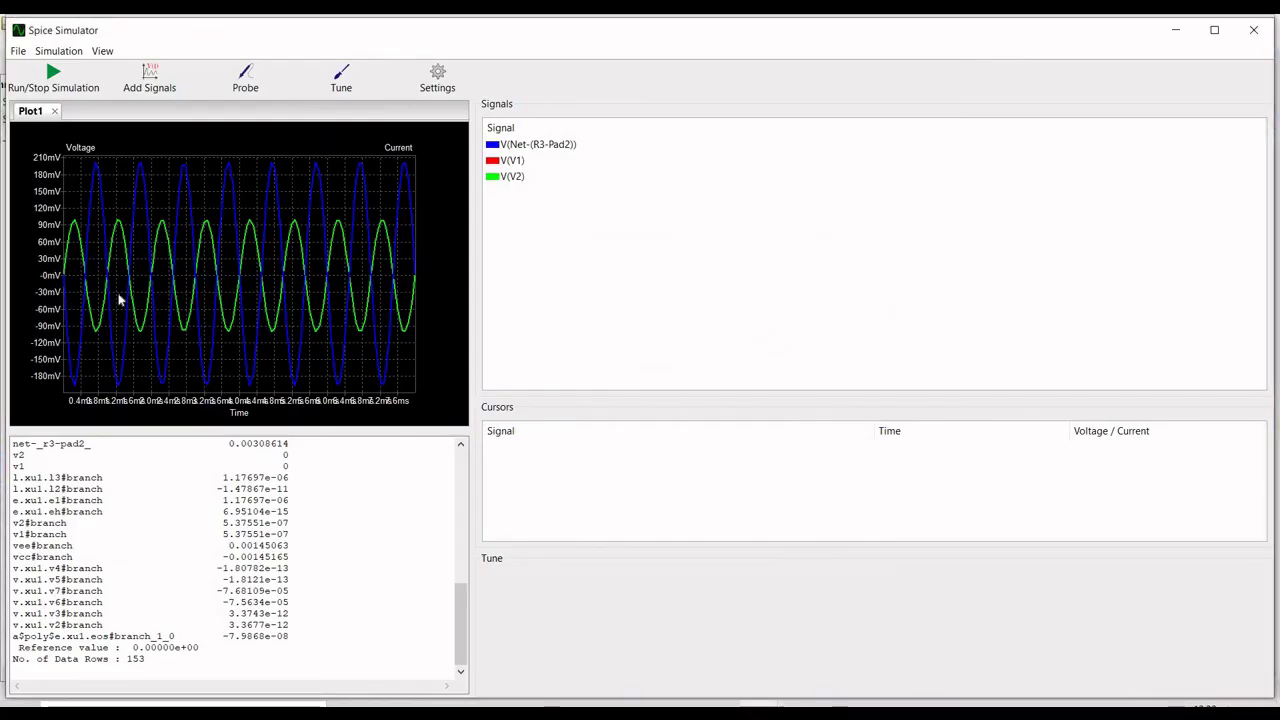